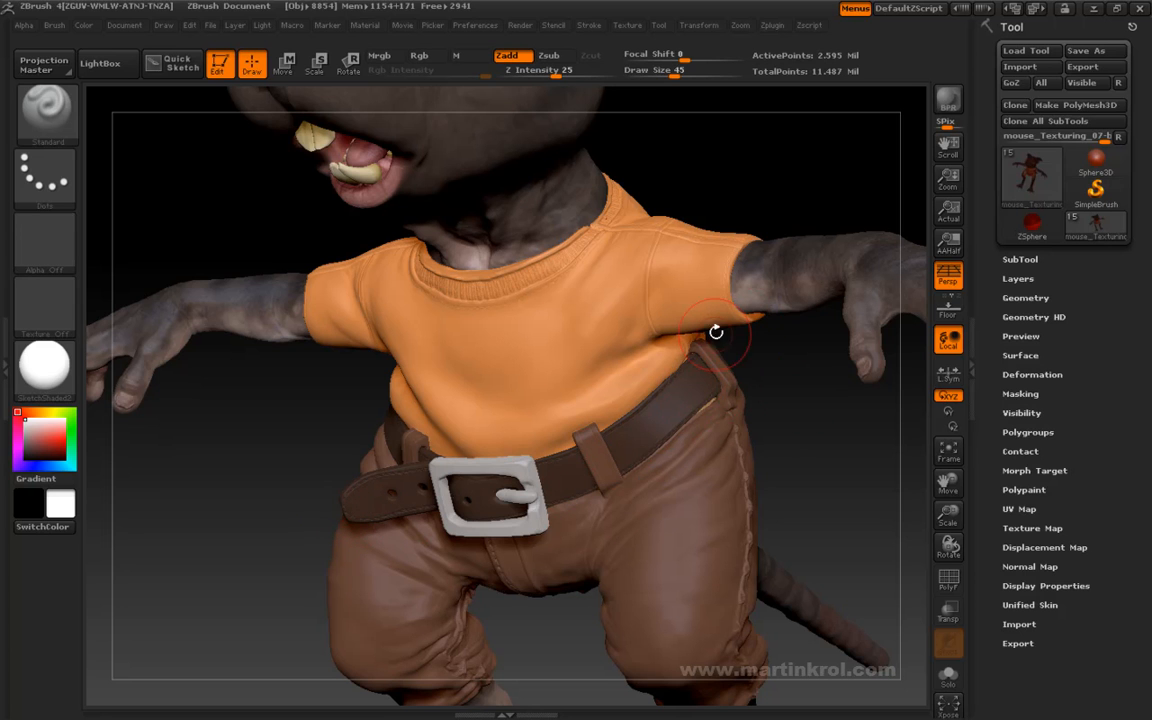
# - Reduce the brush draw size to 22
pyautogui.press('space')
pyautogui.moveTo(705, 393); pyautogui.dragTo(698, 393)
pyautogui.moveTo(797, 406); pyautogui.dragTo(710, 404)
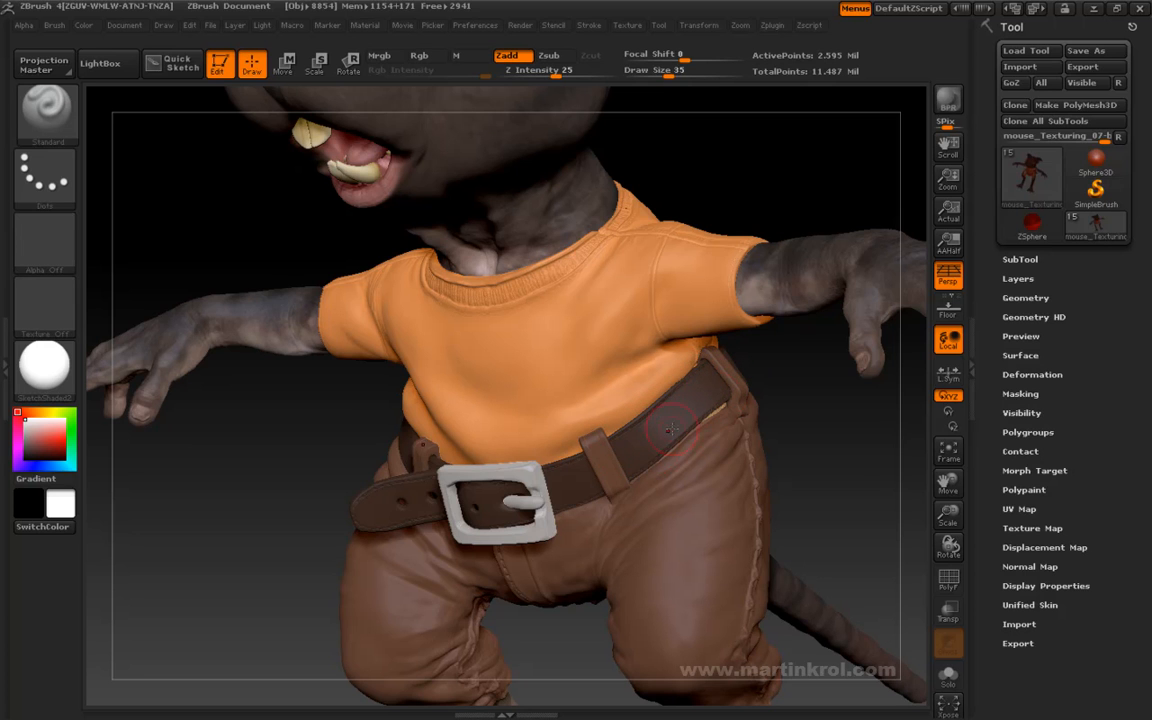
pyautogui.press('space')
pyautogui.click(628, 420)
pyautogui.moveTo(828, 411); pyautogui.dragTo(760, 408)
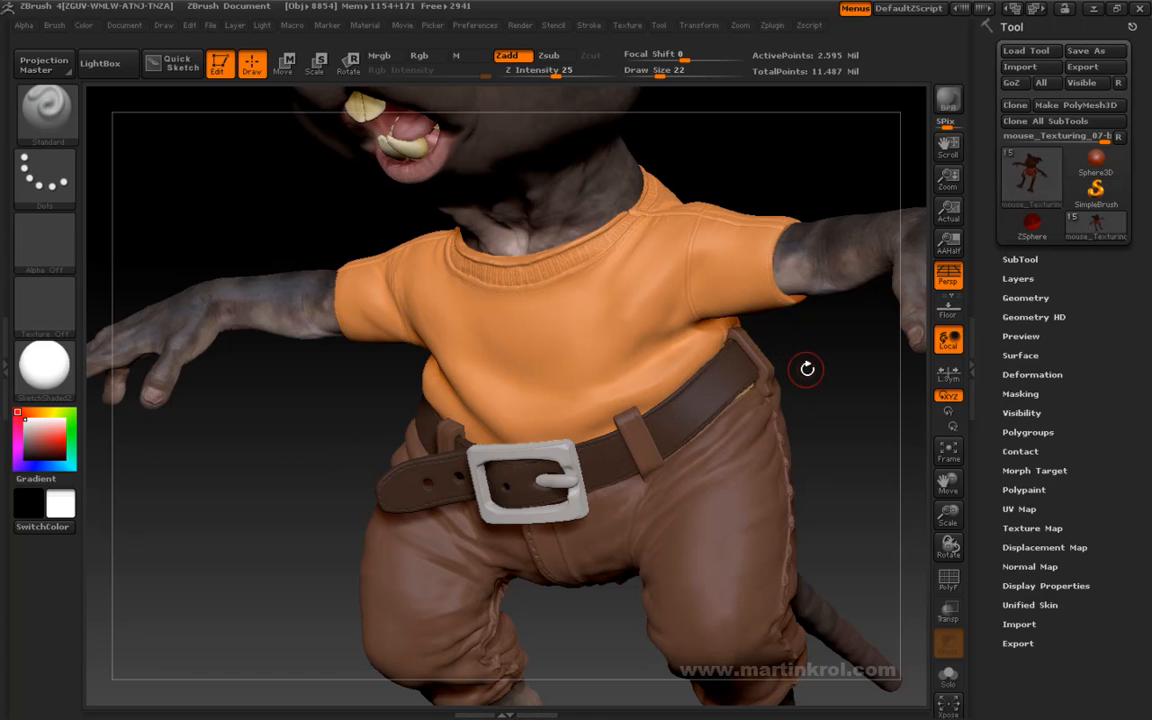
# - Make the Extract20 belt subtool the active one
pyautogui.moveTo(807, 368); pyautogui.dragTo(790, 362)
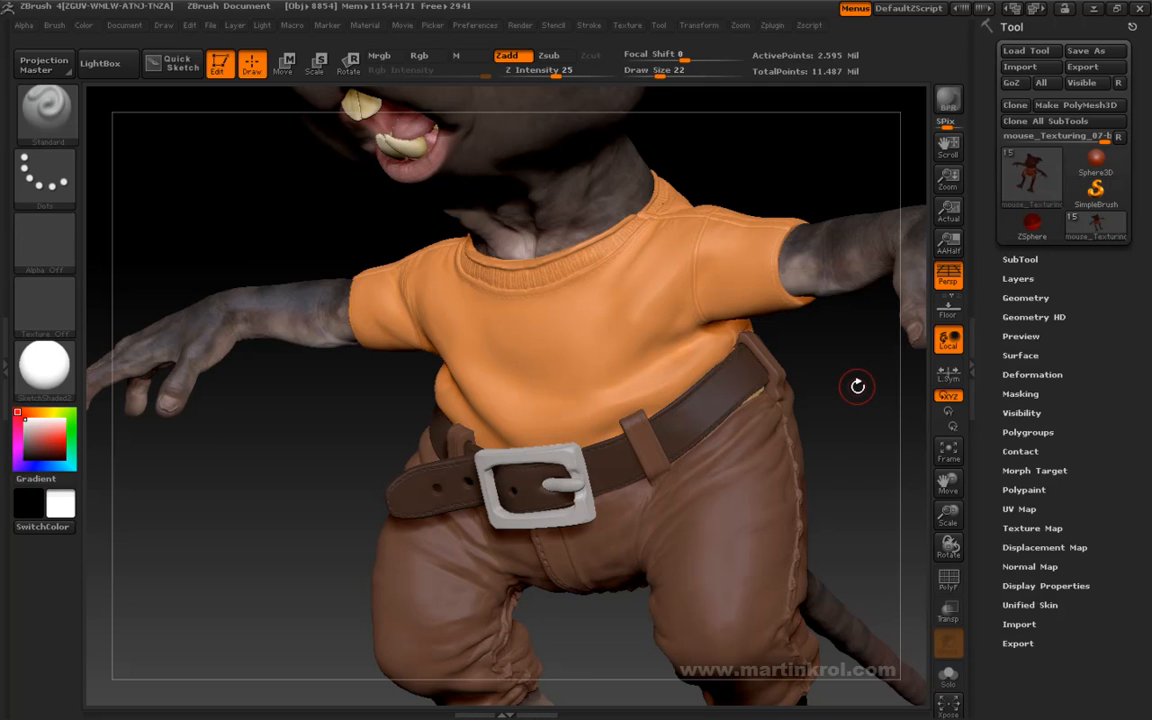
pyautogui.moveTo(859, 384); pyautogui.dragTo(716, 443)
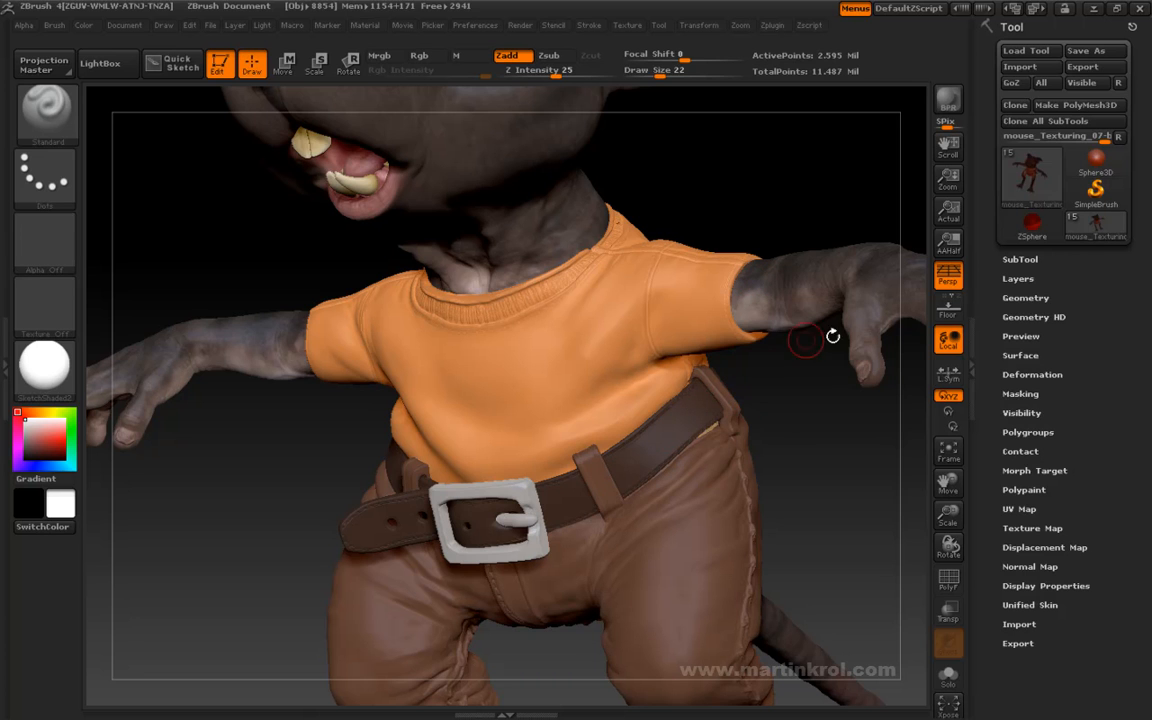
pyautogui.moveTo(805, 414); pyautogui.dragTo(738, 409)
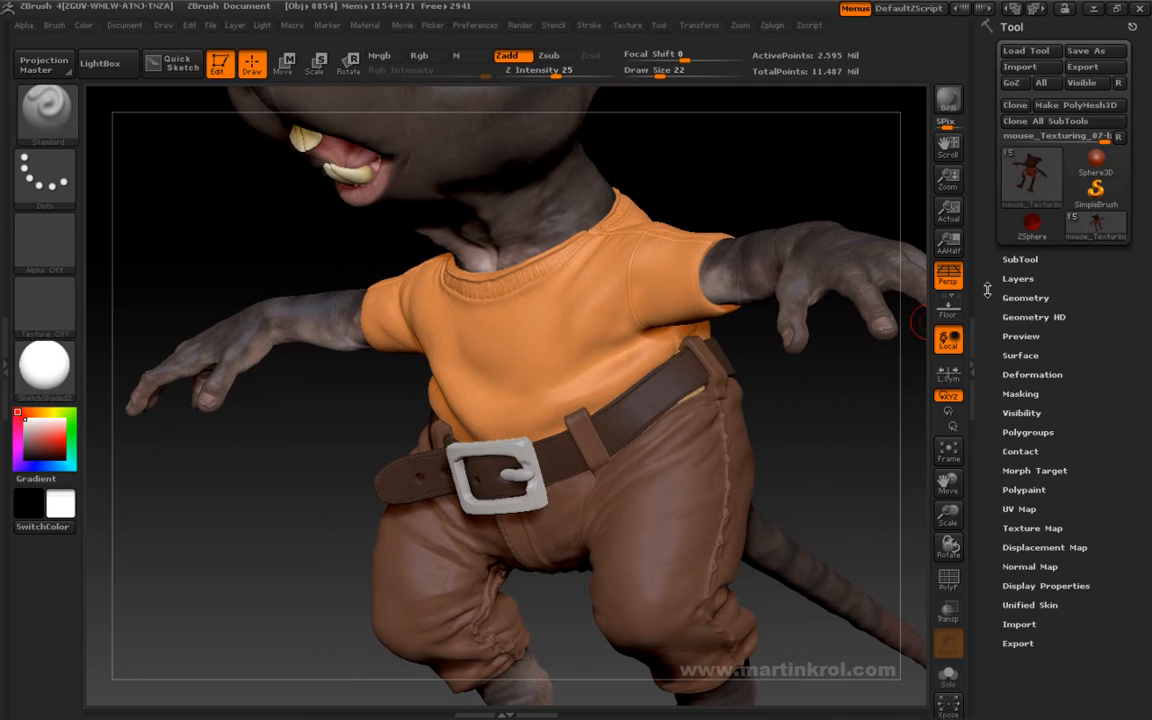
pyautogui.click(1018, 260)
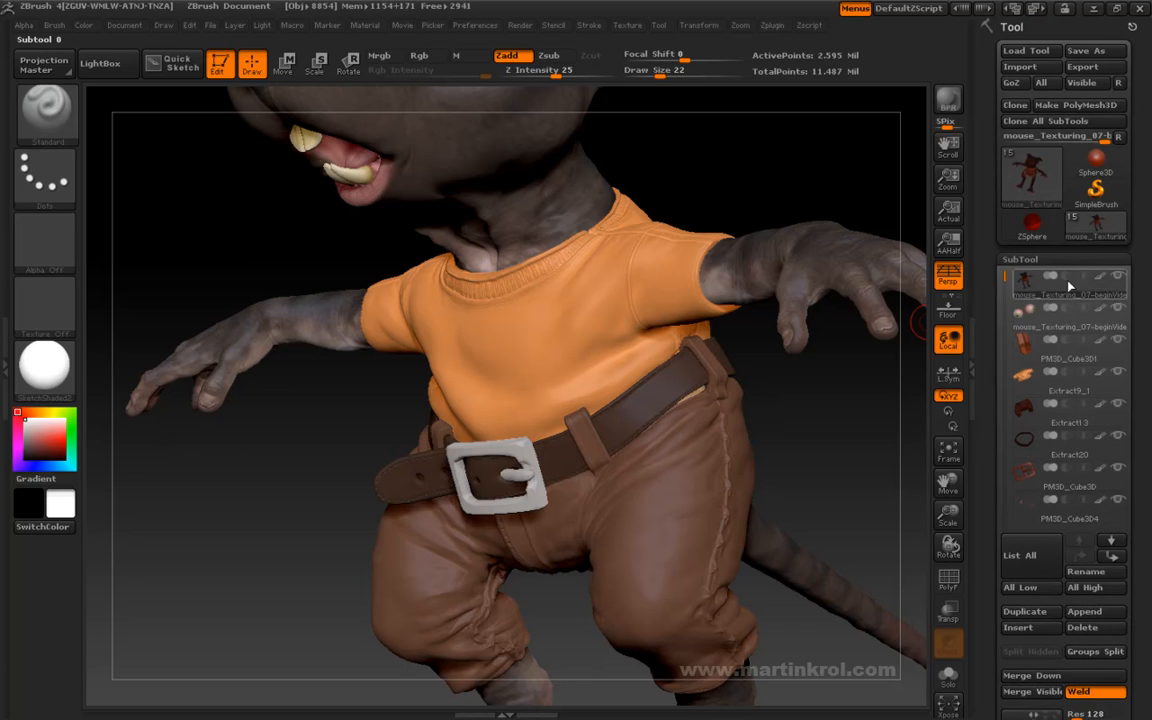
pyautogui.click(1045, 376)
pyautogui.click(1024, 450)
pyautogui.moveTo(848, 437); pyautogui.dragTo(388, 373)
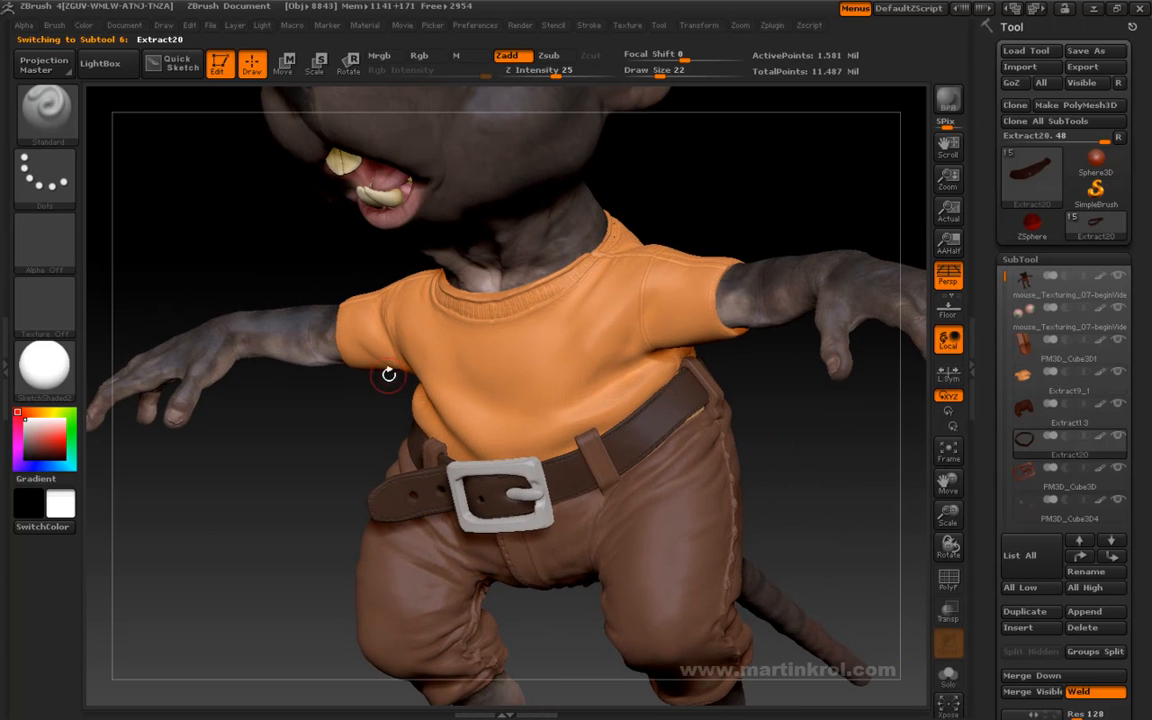
# - Start a texture import and browse to the Textures > Organics > elephant_scans_HQ folder on New Volume (D:)
pyautogui.click(627, 26)
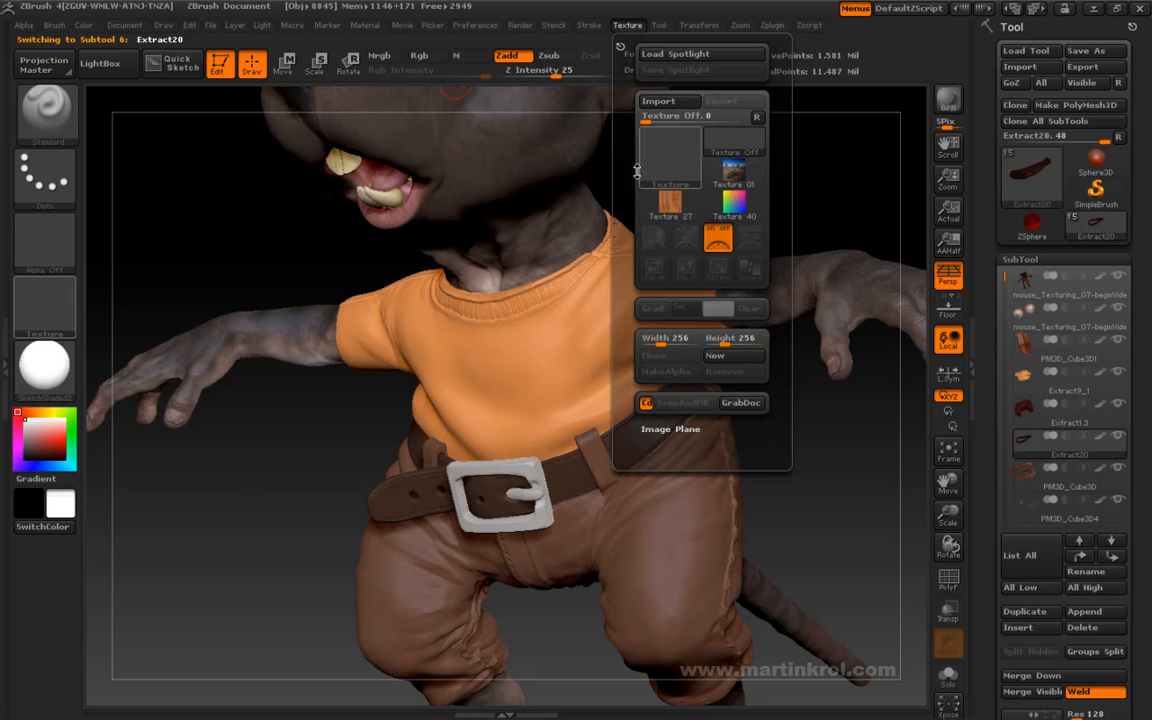
pyautogui.click(661, 103)
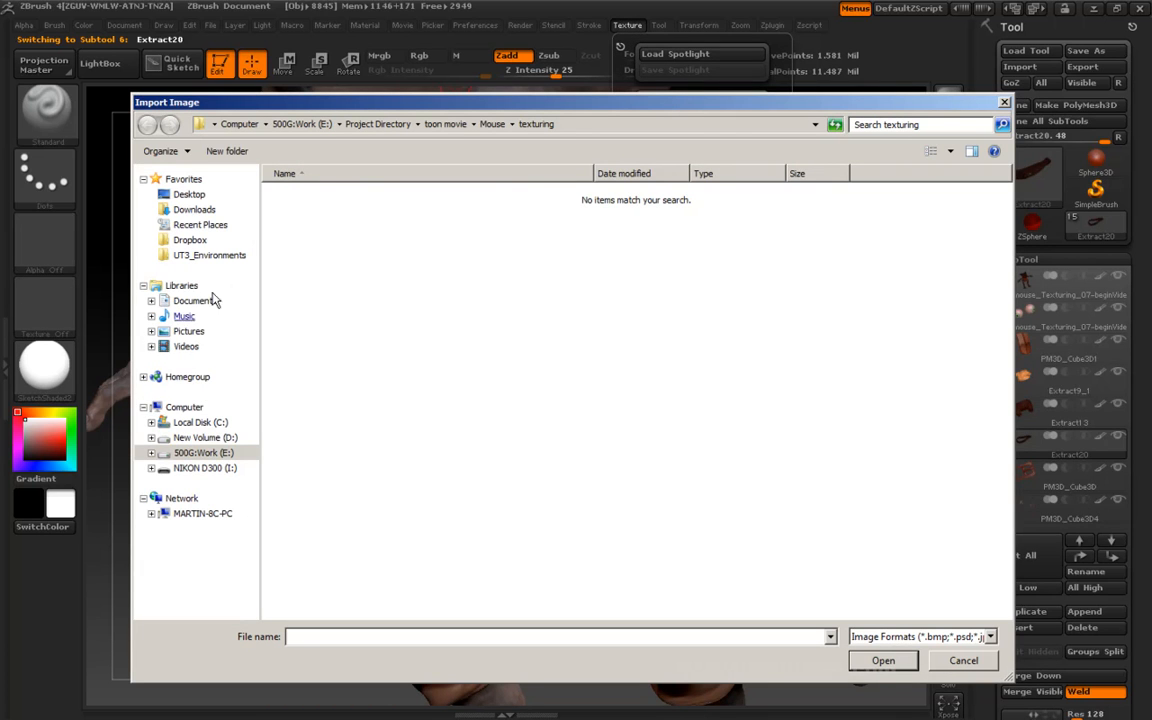
pyautogui.click(201, 438)
pyautogui.click(312, 460)
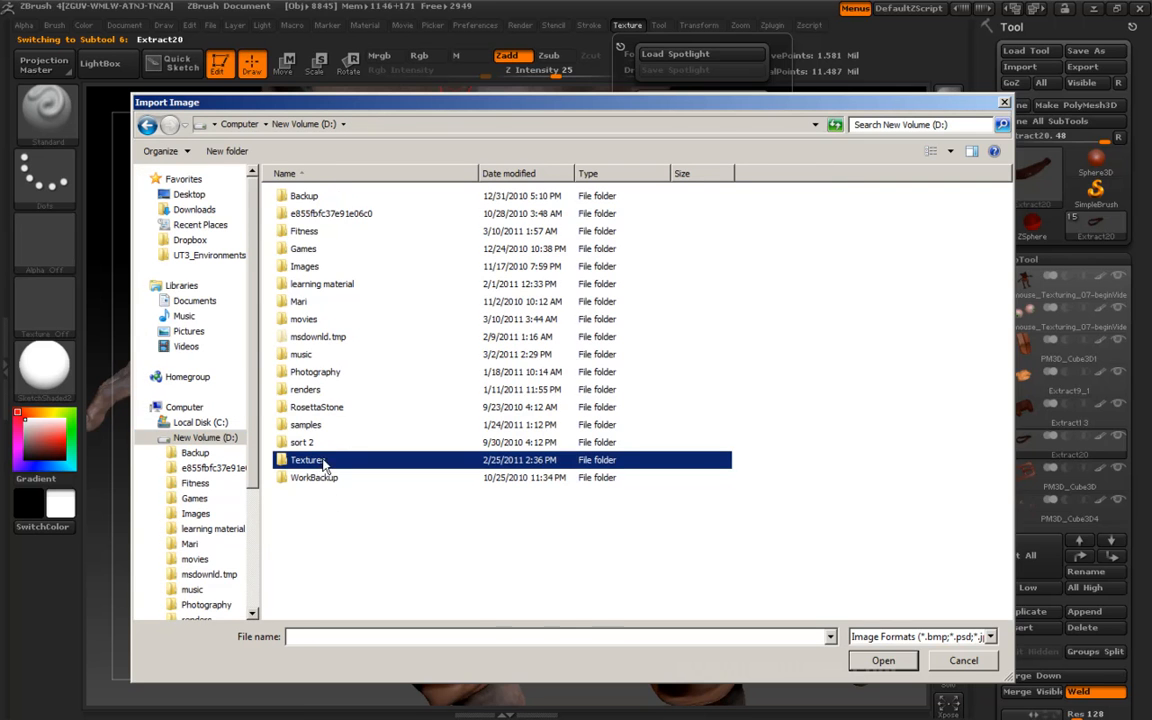
pyautogui.doubleClick(302, 460)
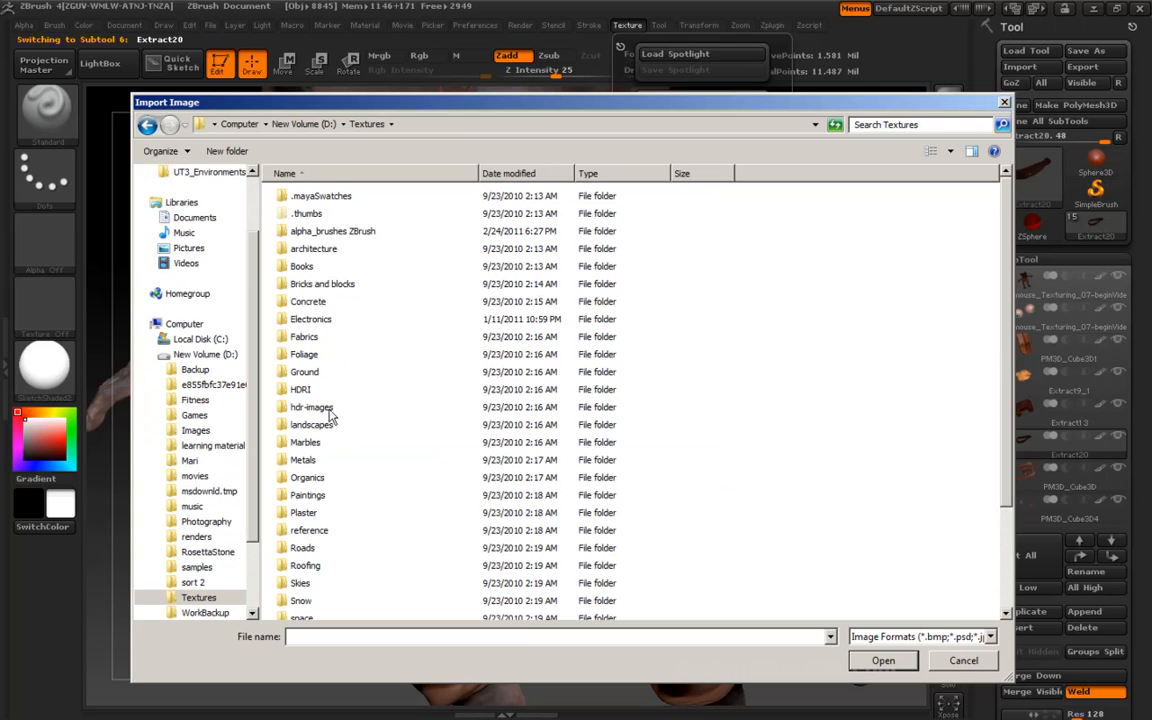
pyautogui.doubleClick(307, 477)
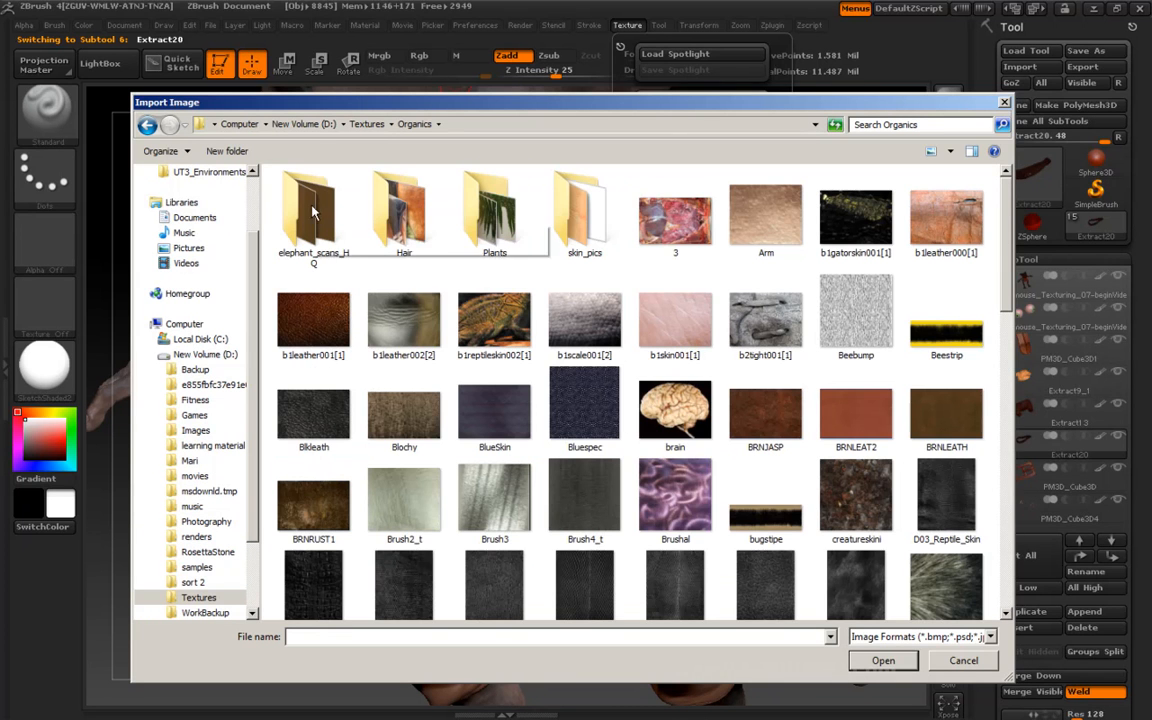
pyautogui.scroll(-3, 1003, 330)
pyautogui.moveTo(1003, 330); pyautogui.dragTo(988, 228)
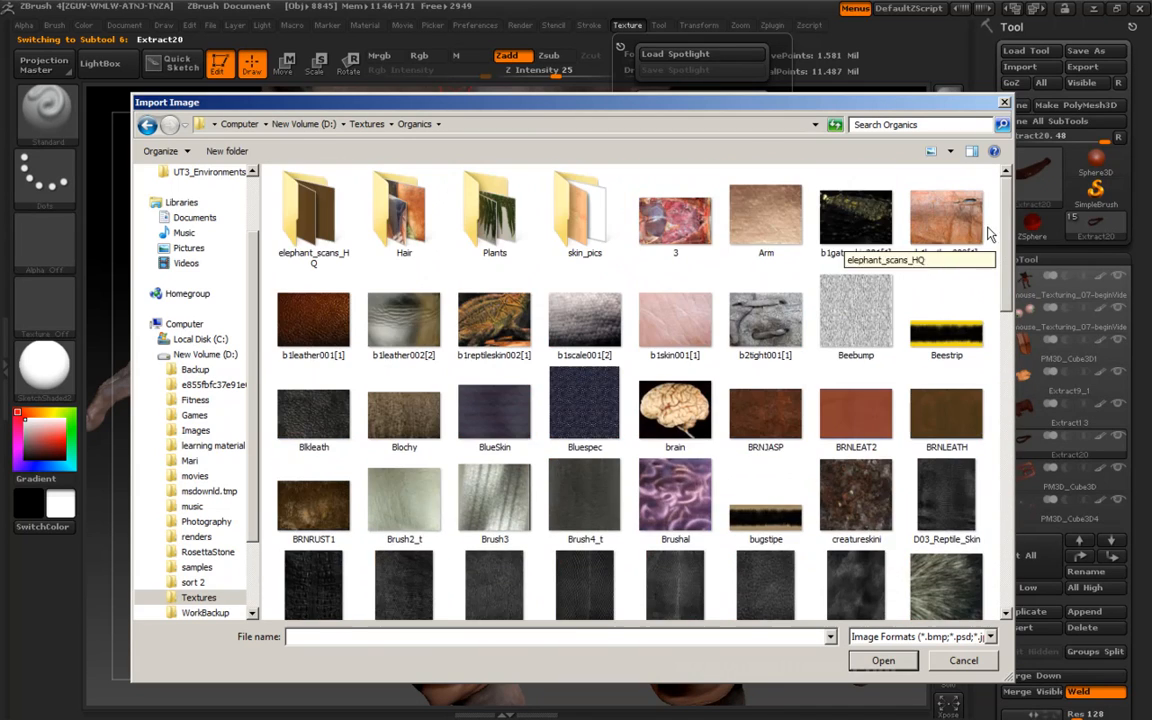
pyautogui.doubleClick(307, 213)
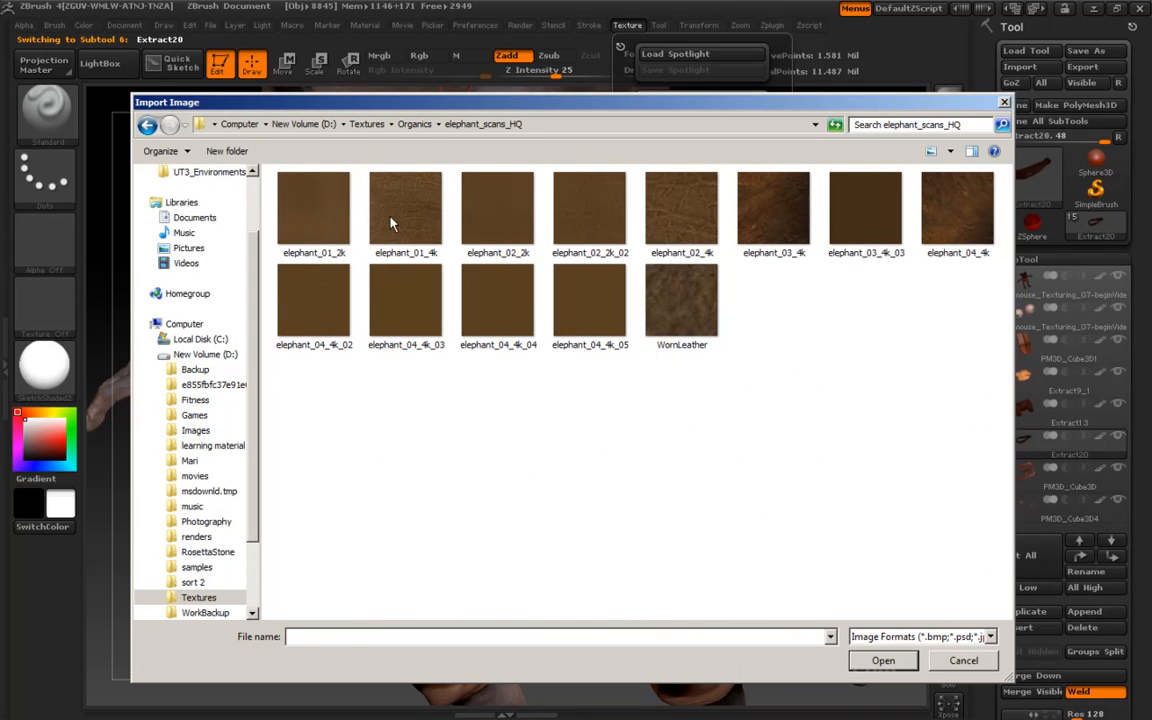
# - Import the elephant_02_2k_02 image as the brush texture
pyautogui.click(290, 200)
pyautogui.click(318, 278)
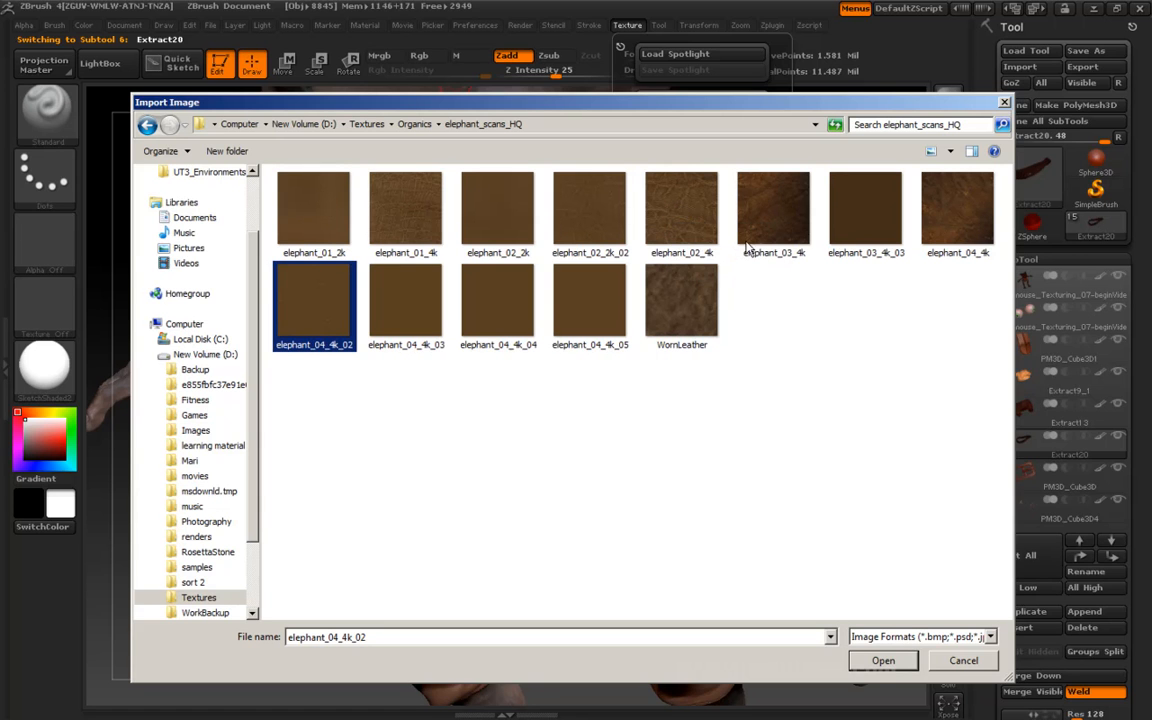
pyautogui.click(596, 212)
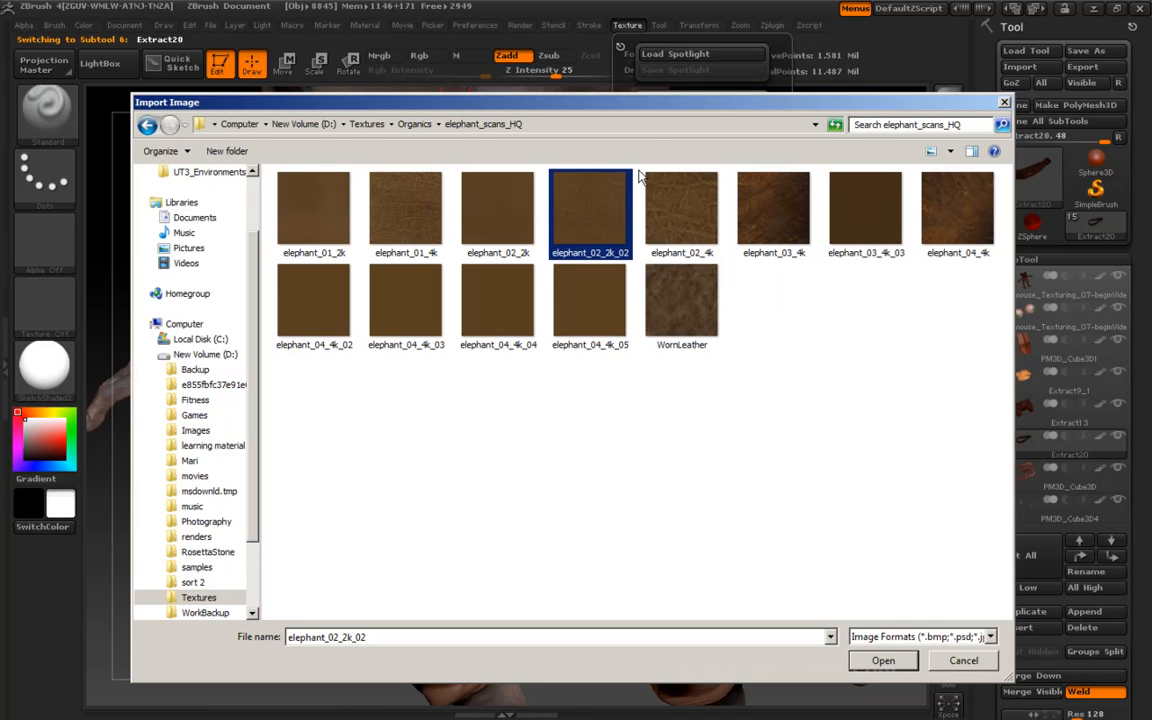
pyautogui.click(881, 661)
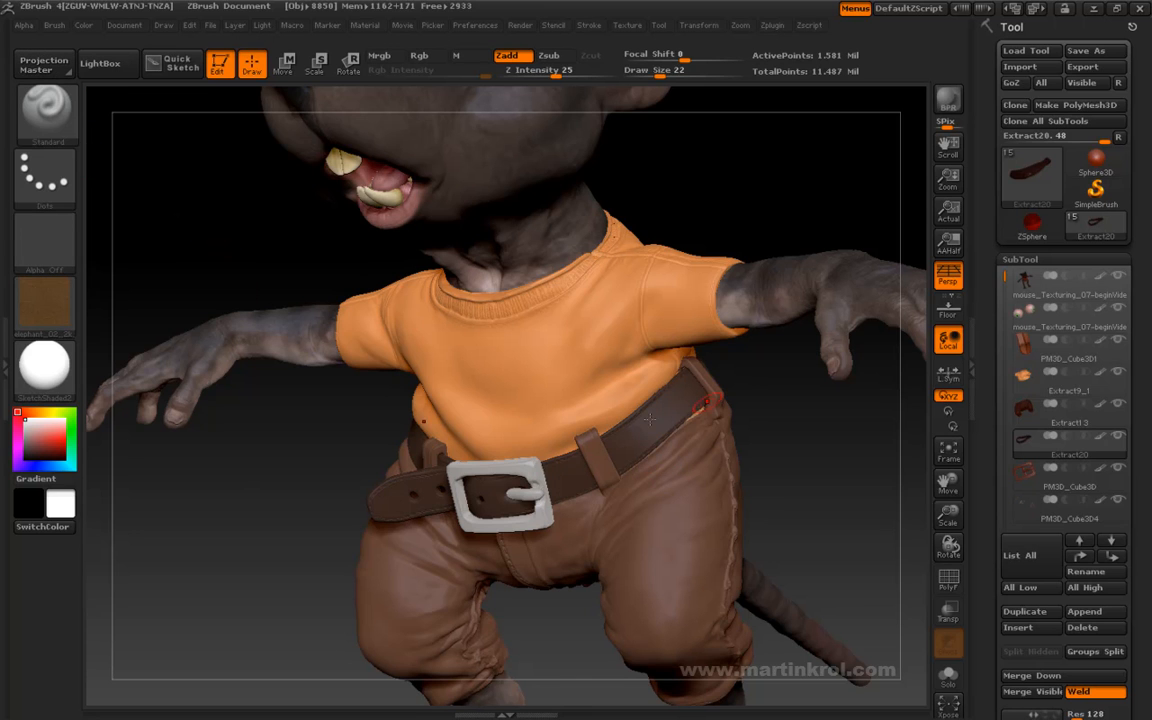
# - Set the brush to the DragRect stroke with Zadd off and Rgb on, so it paints colour only
pyautogui.click(23, 25)
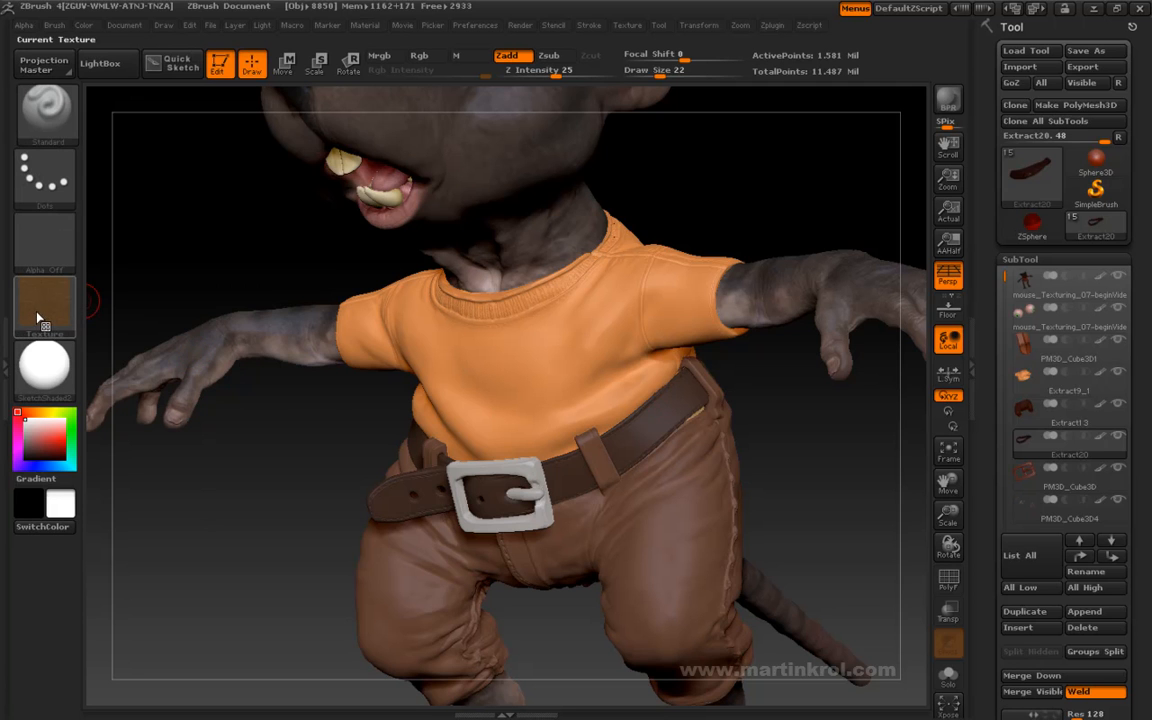
pyautogui.click(44, 177)
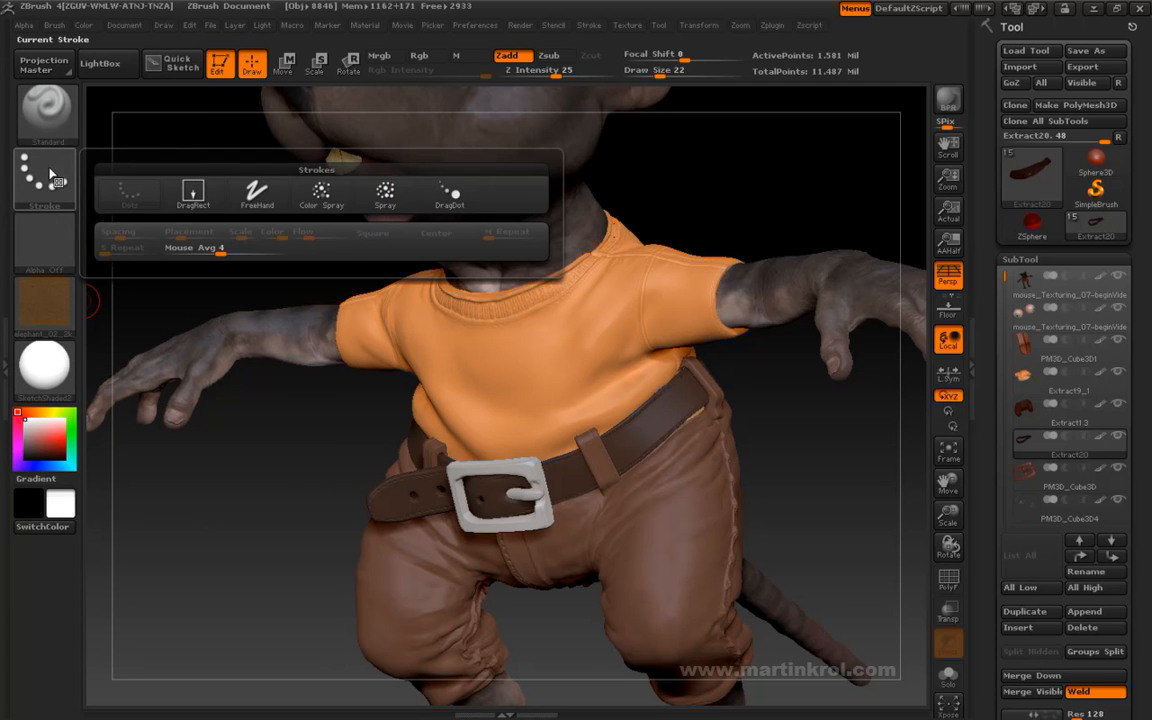
pyautogui.click(193, 192)
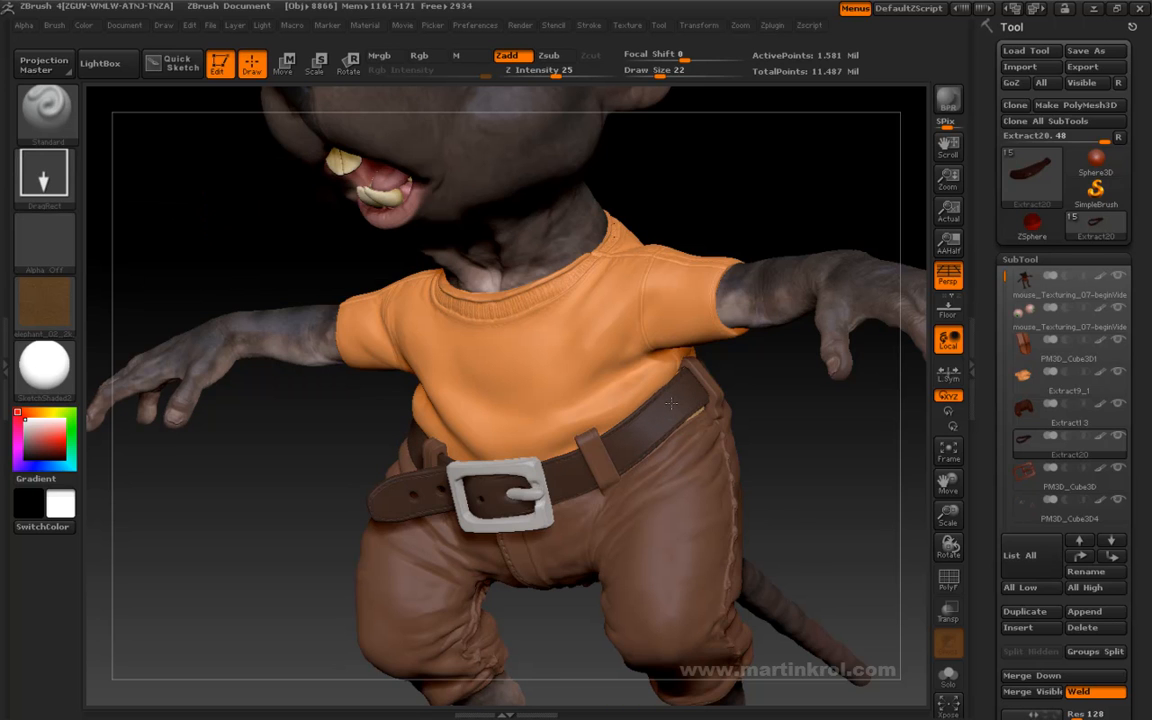
pyautogui.click(512, 58)
pyautogui.click(420, 56)
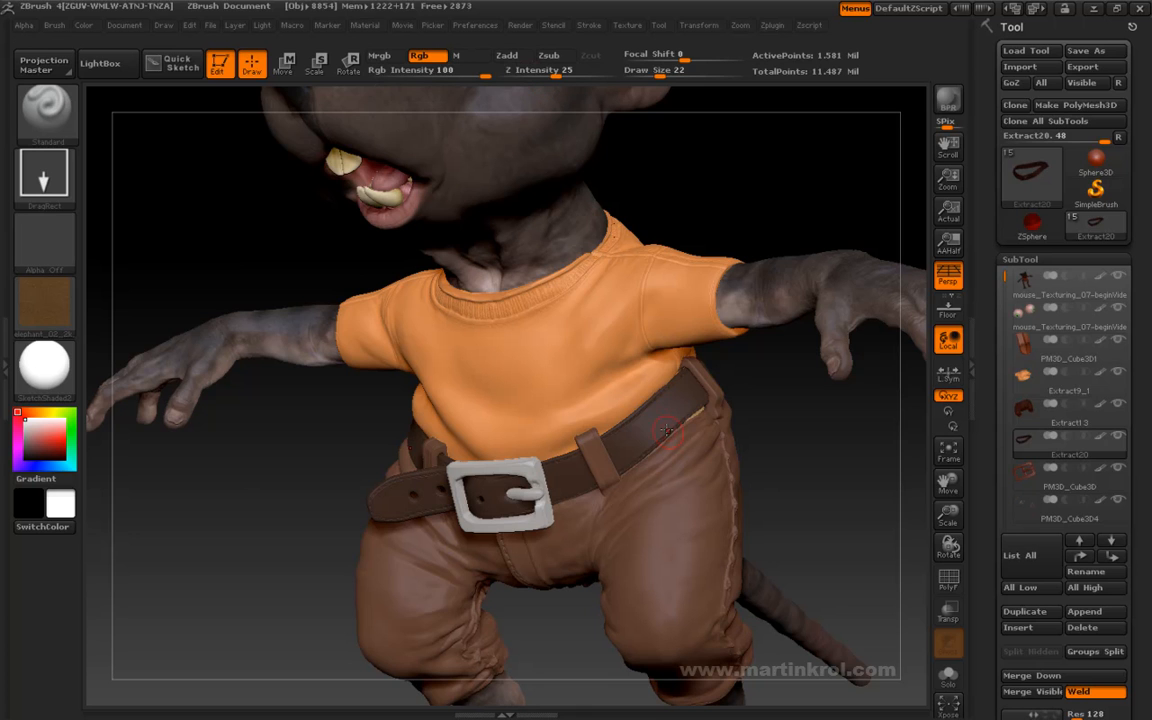
# - Try stamping the elephant texture on the belt beside the front loop, and undo each stamp
pyautogui.moveTo(666, 410); pyautogui.dragTo(637, 480)
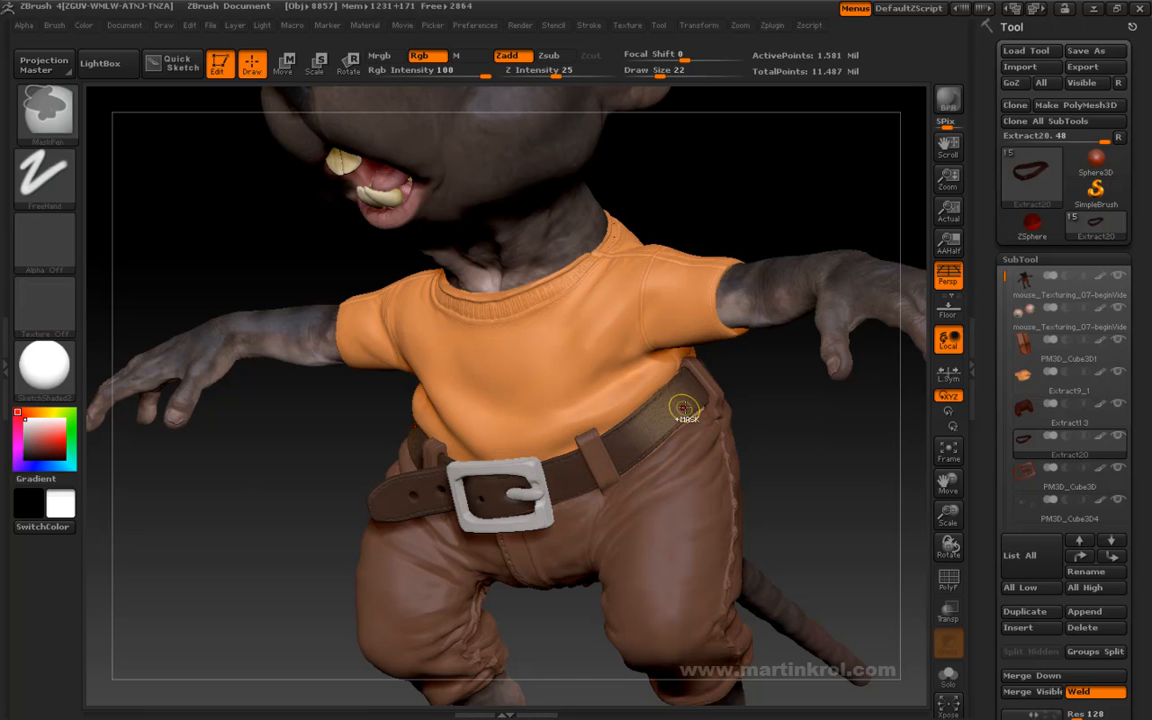
pyautogui.hotkey('ctrl', 'z')
pyautogui.moveTo(672, 421); pyautogui.dragTo(644, 491)
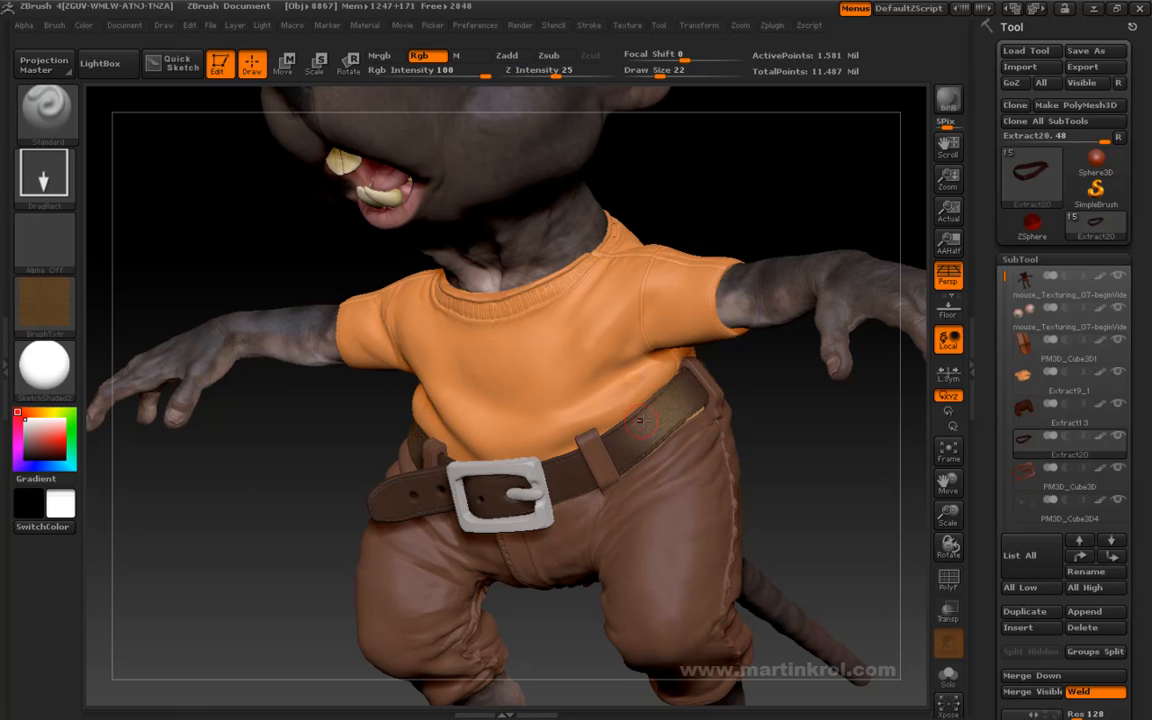
pyautogui.press('space')
pyautogui.press('ctrl')
pyautogui.hotkey('ctrl', 'z')
# - Try focal shifts of -100 and about -38 for the texture stamp on the belt
pyautogui.press('space')
pyautogui.moveTo(677, 429); pyautogui.dragTo(642, 429)
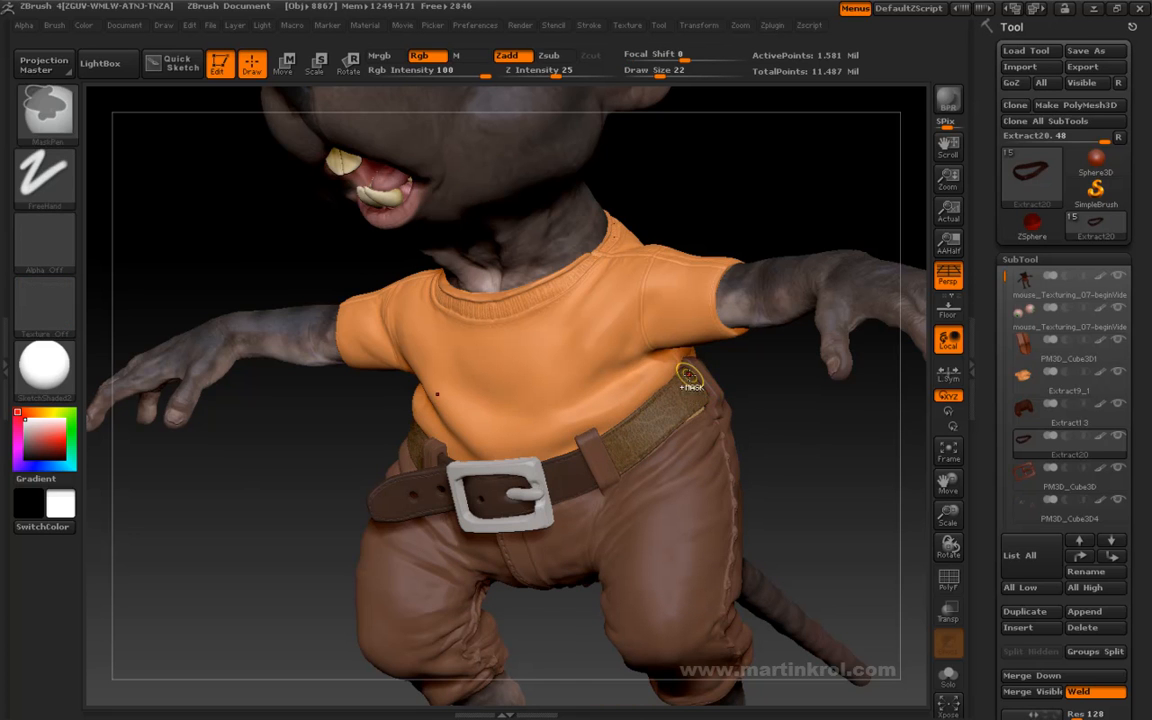
pyautogui.press('space')
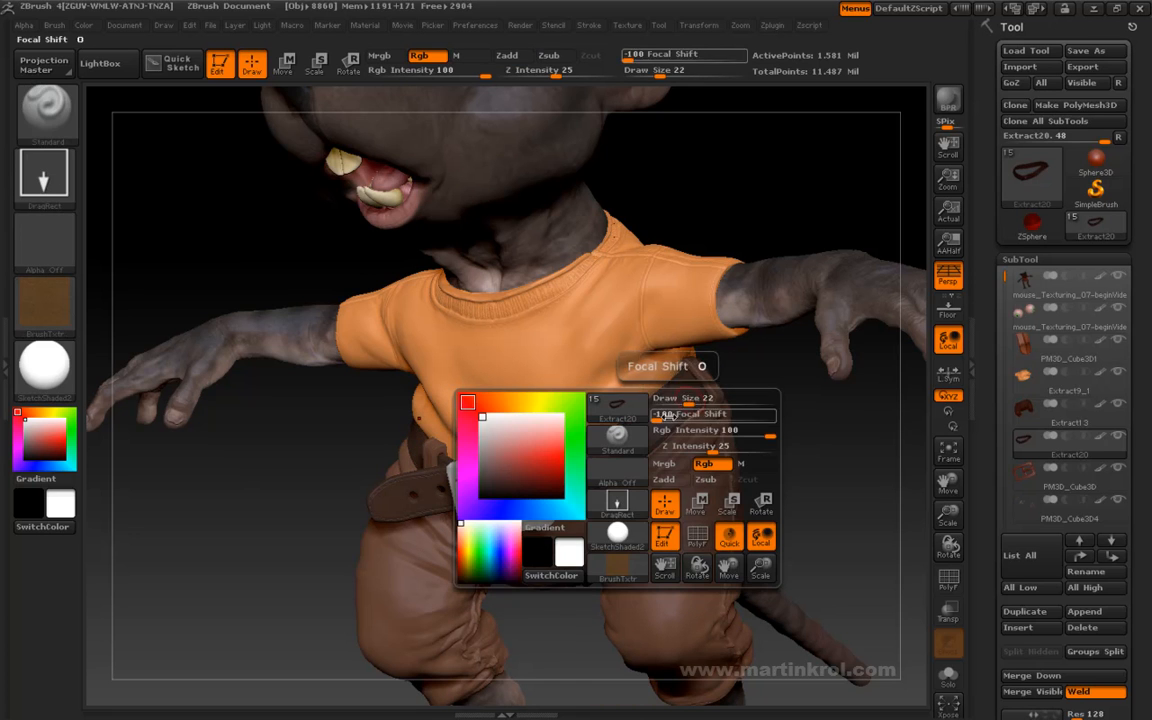
pyautogui.click(710, 415)
pyautogui.moveTo(712, 415); pyautogui.dragTo(694, 415)
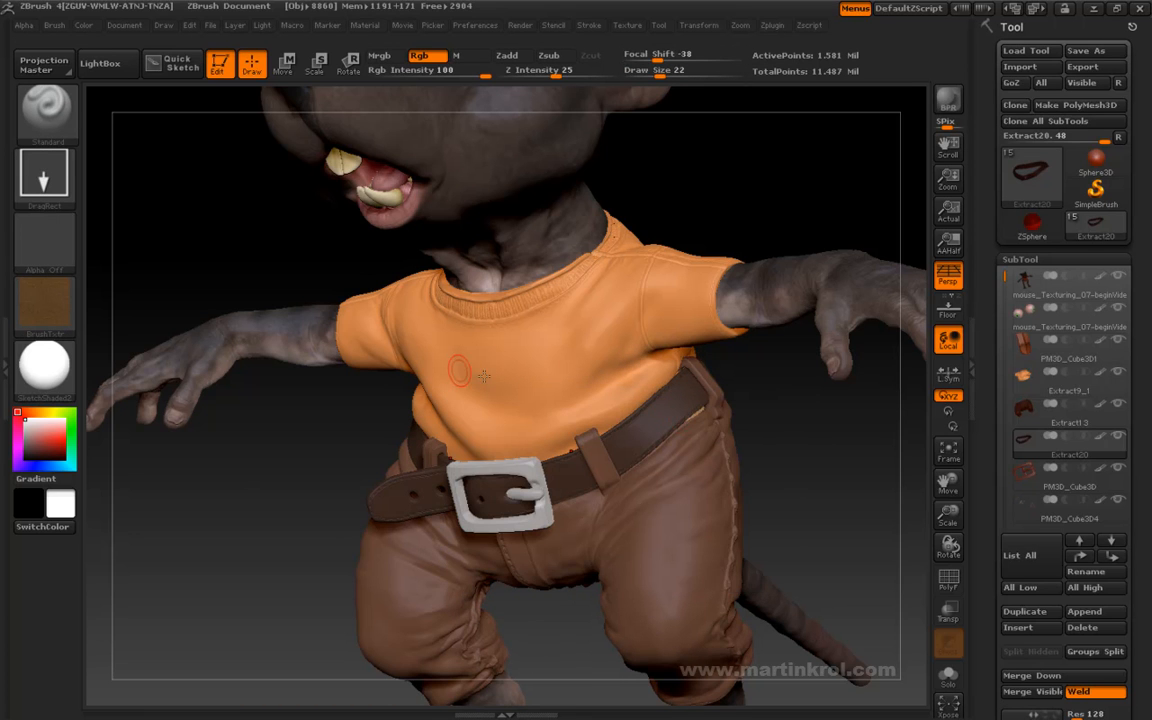
# - Try an alpha radial fade of 8 with test stamps on the belt, and undo the stamp
pyautogui.click(25, 27)
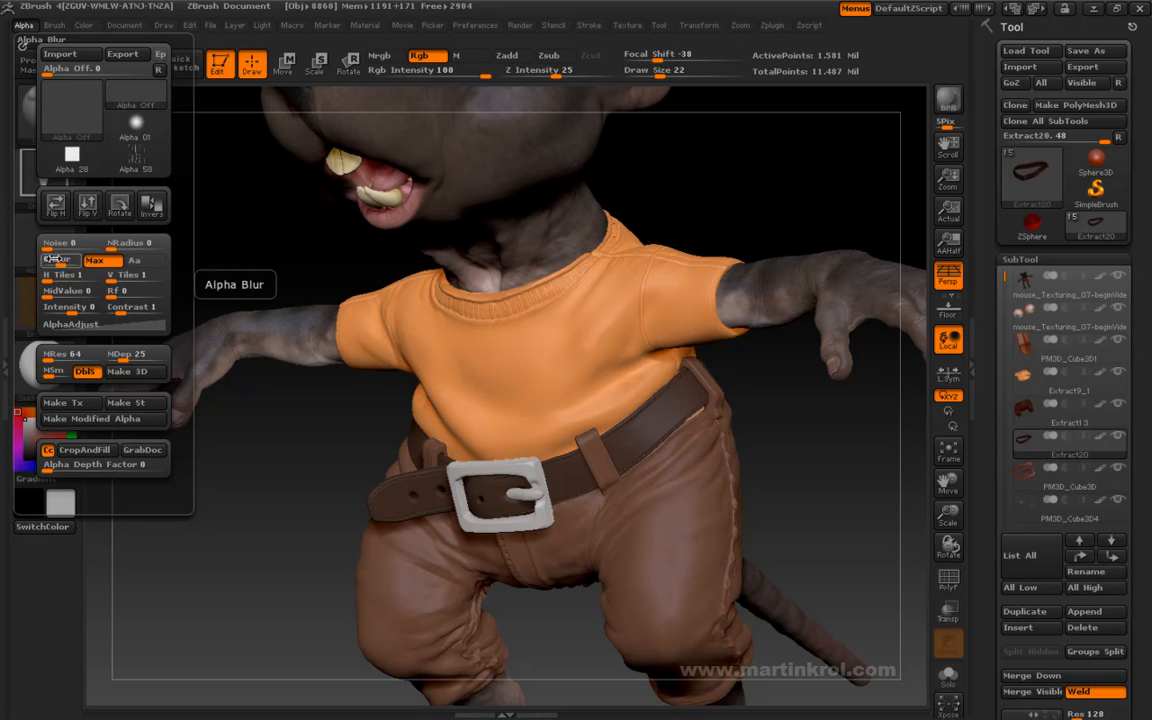
pyautogui.moveTo(126, 290); pyautogui.dragTo(134, 297)
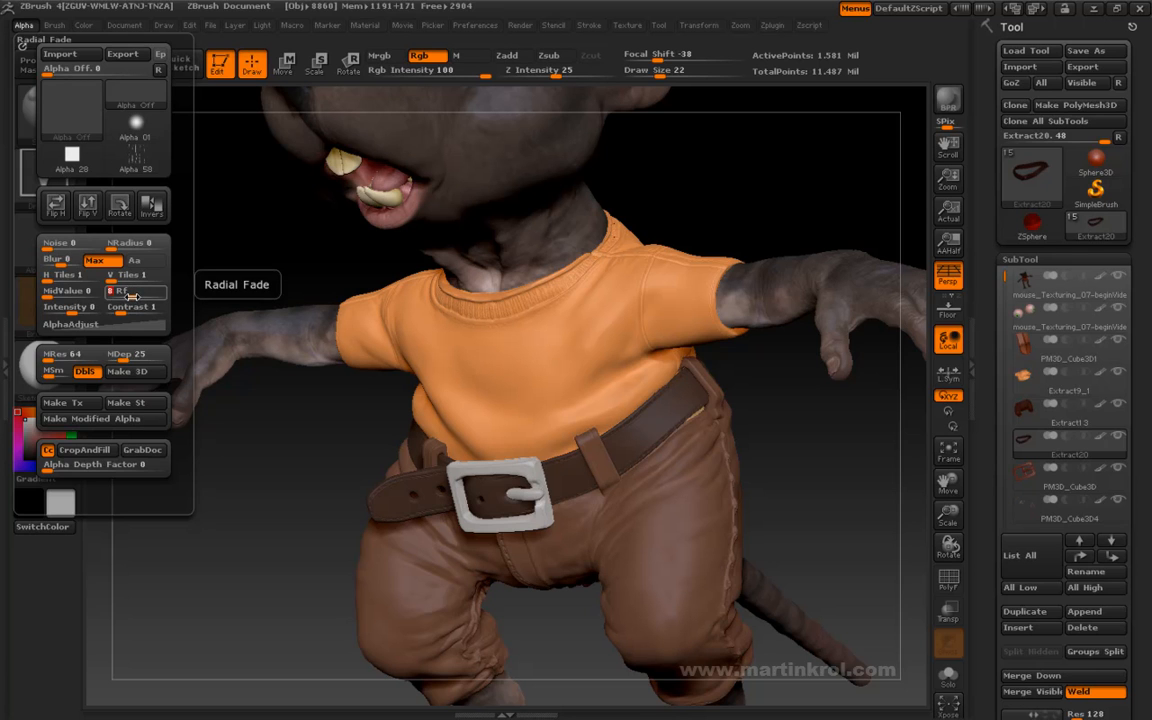
pyautogui.moveTo(672, 405); pyautogui.dragTo(631, 452)
pyautogui.hotkey('ctrl', 'z')
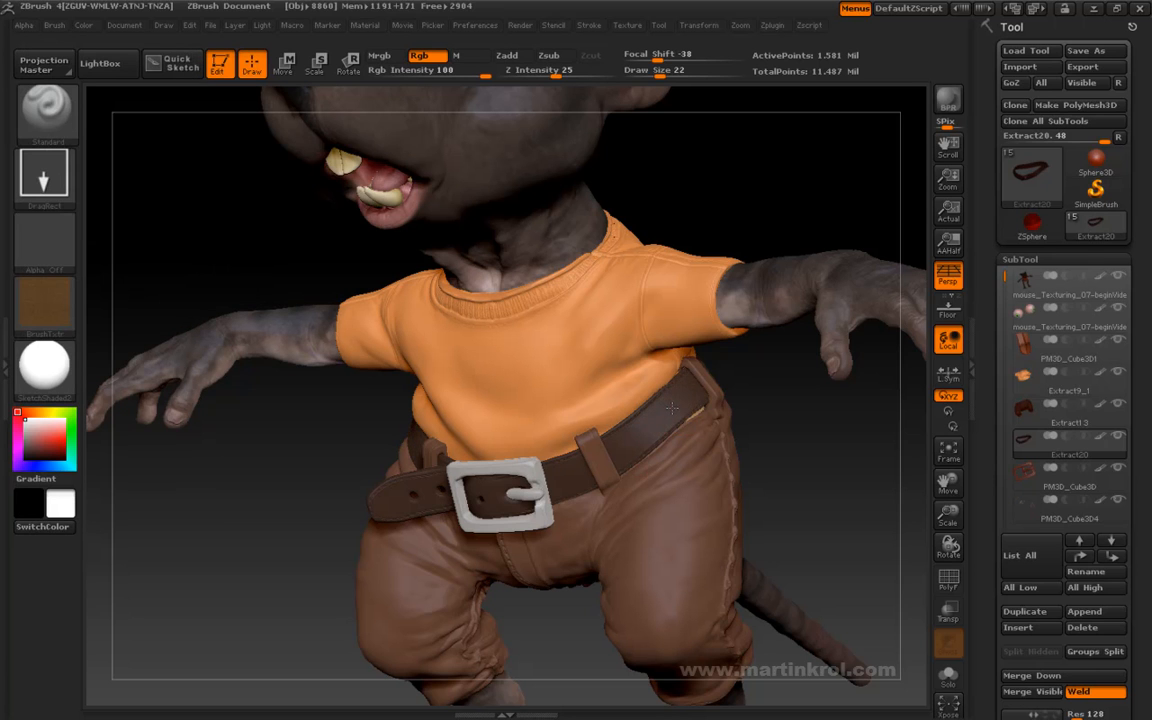
pyautogui.press('ctrl')
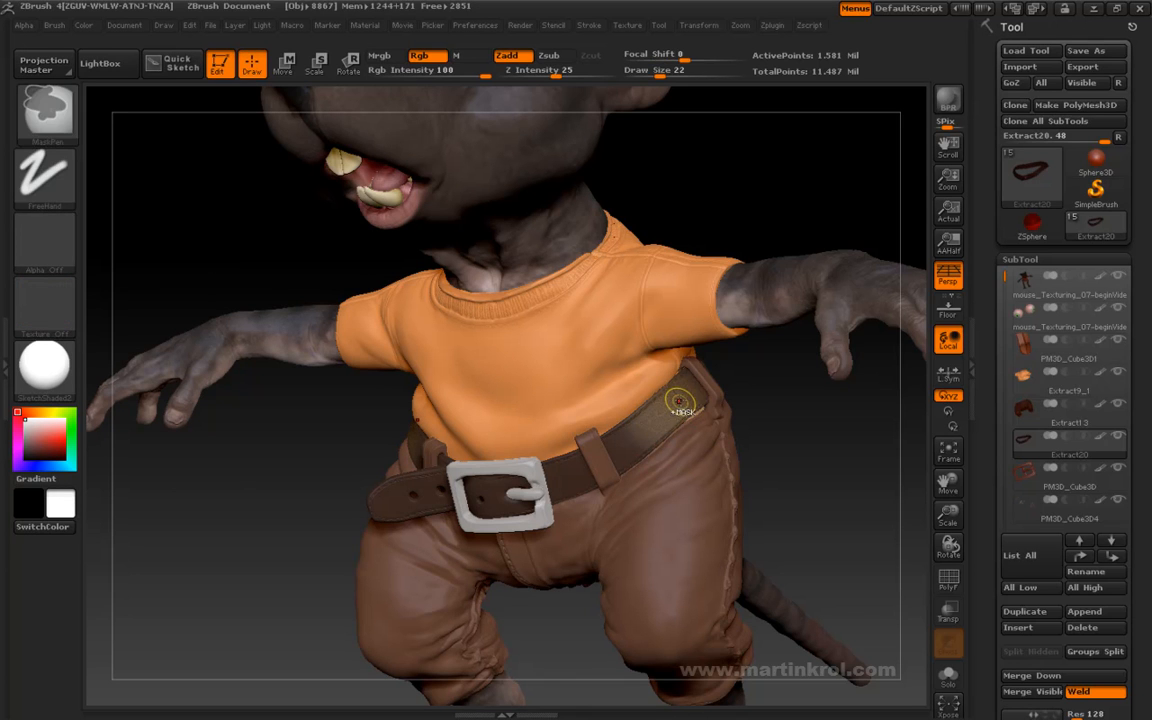
# - Reset the focal shift to 0 and test the texture stamp on the belt
pyautogui.press('space')
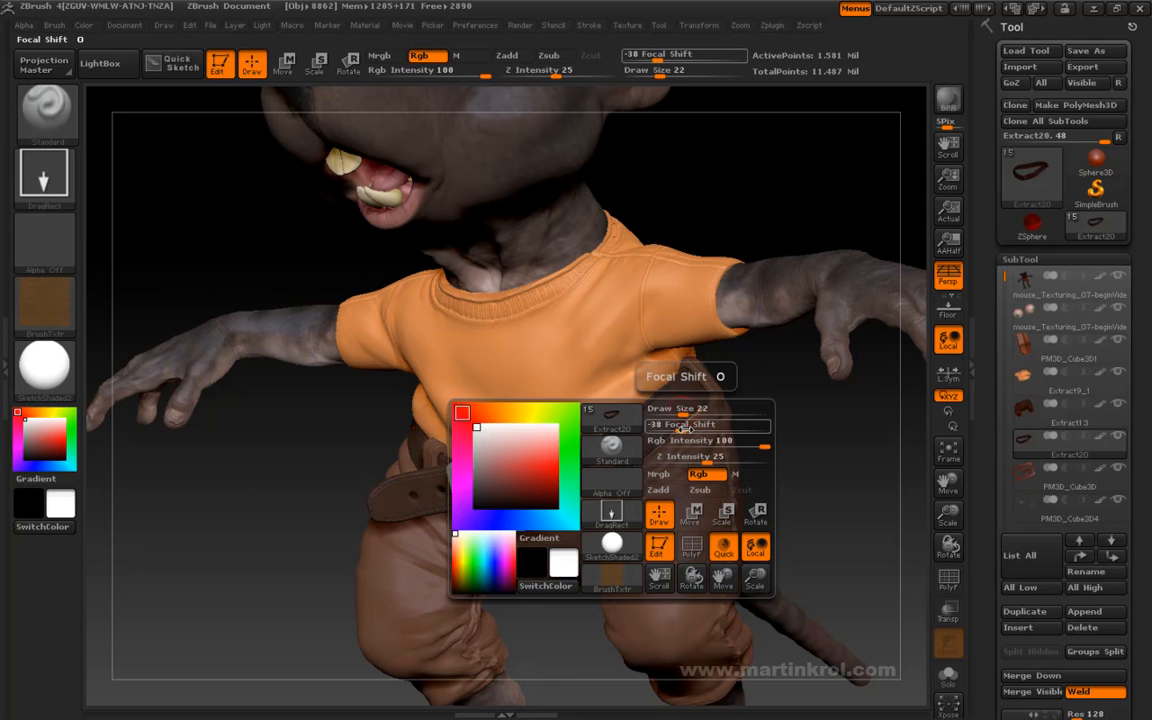
pyautogui.click(707, 429)
pyautogui.moveTo(668, 405); pyautogui.dragTo(623, 467)
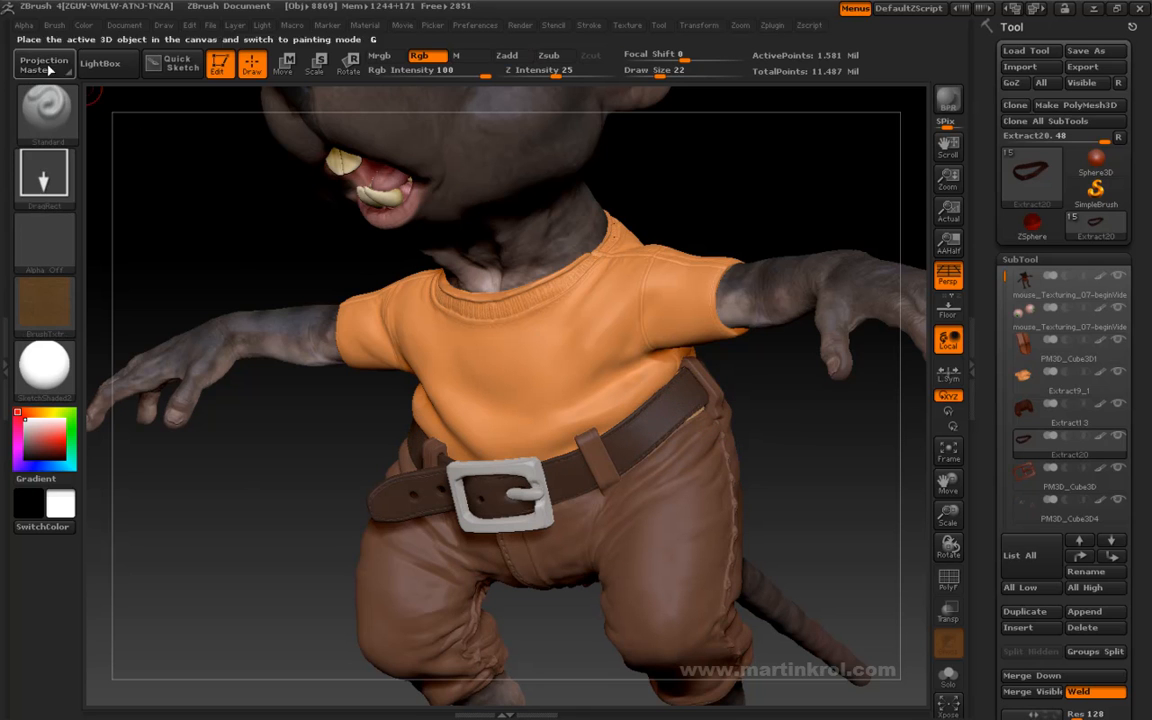
# - Set the alpha's radial fade to 36 and test the texture stamp on the belt beside the front loop
pyautogui.click(22, 25)
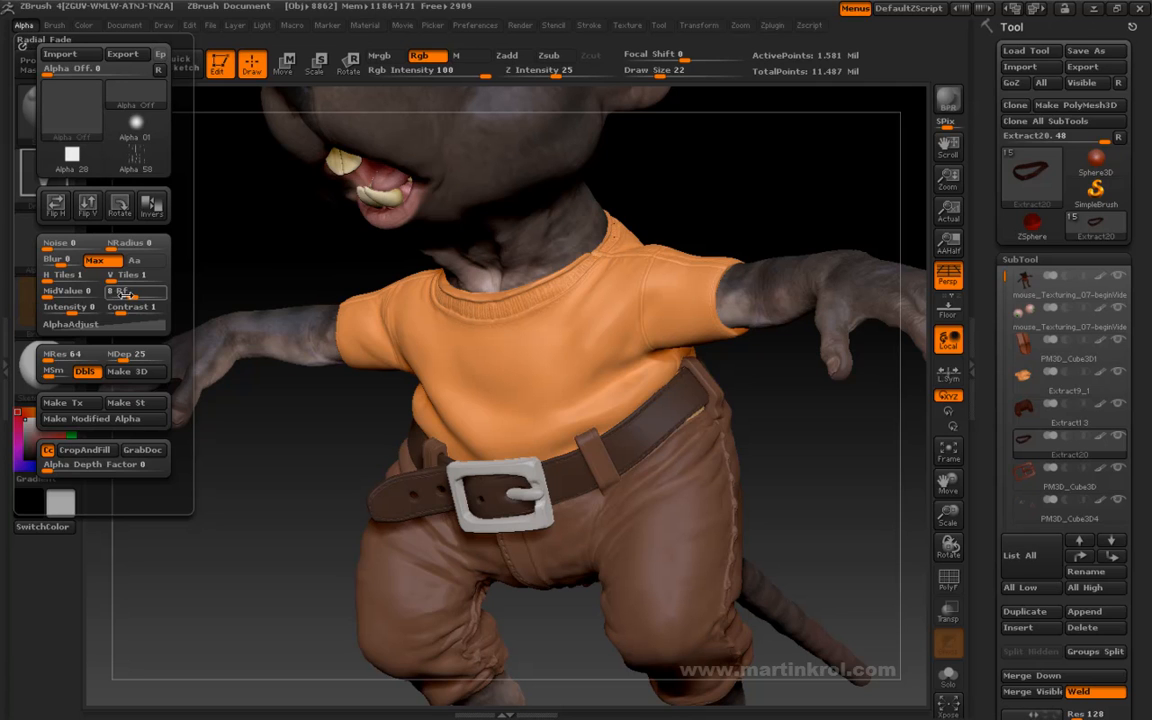
pyautogui.moveTo(128, 290); pyautogui.dragTo(146, 290)
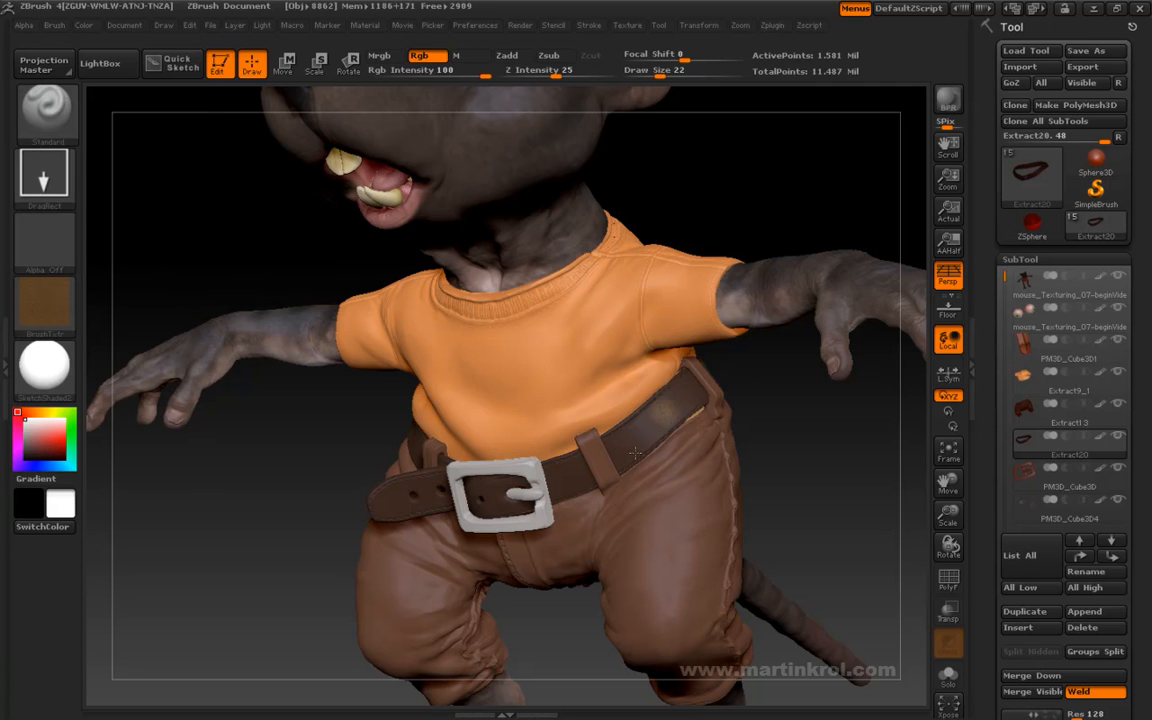
pyautogui.moveTo(649, 433); pyautogui.dragTo(620, 470)
# - Use Alpha 01 for the brush and stamp the elephant-skin texture across the front of the belt and behind the buckle
pyautogui.click(25, 26)
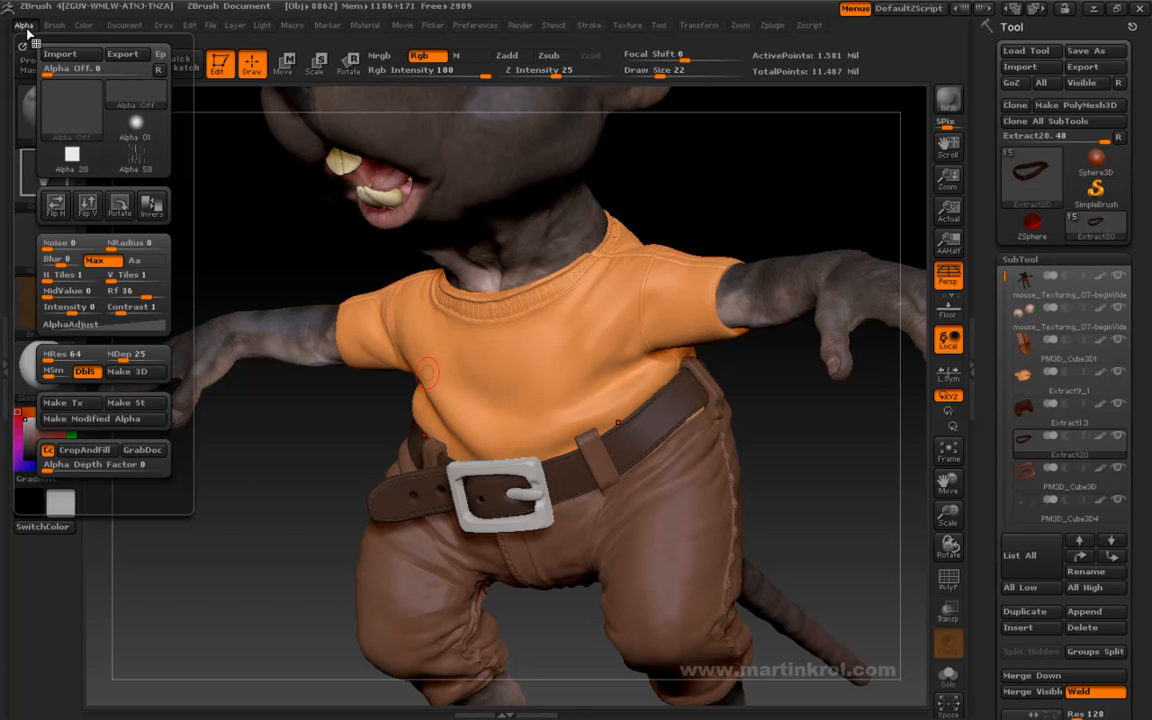
pyautogui.click(77, 132)
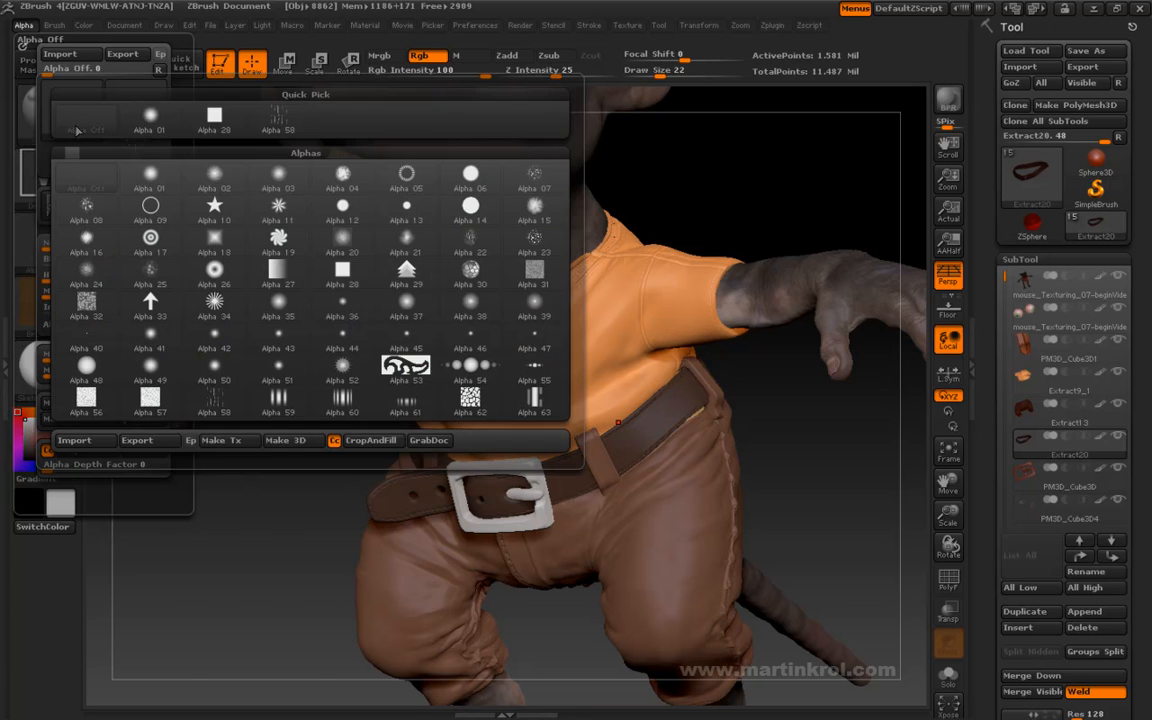
pyautogui.click(149, 176)
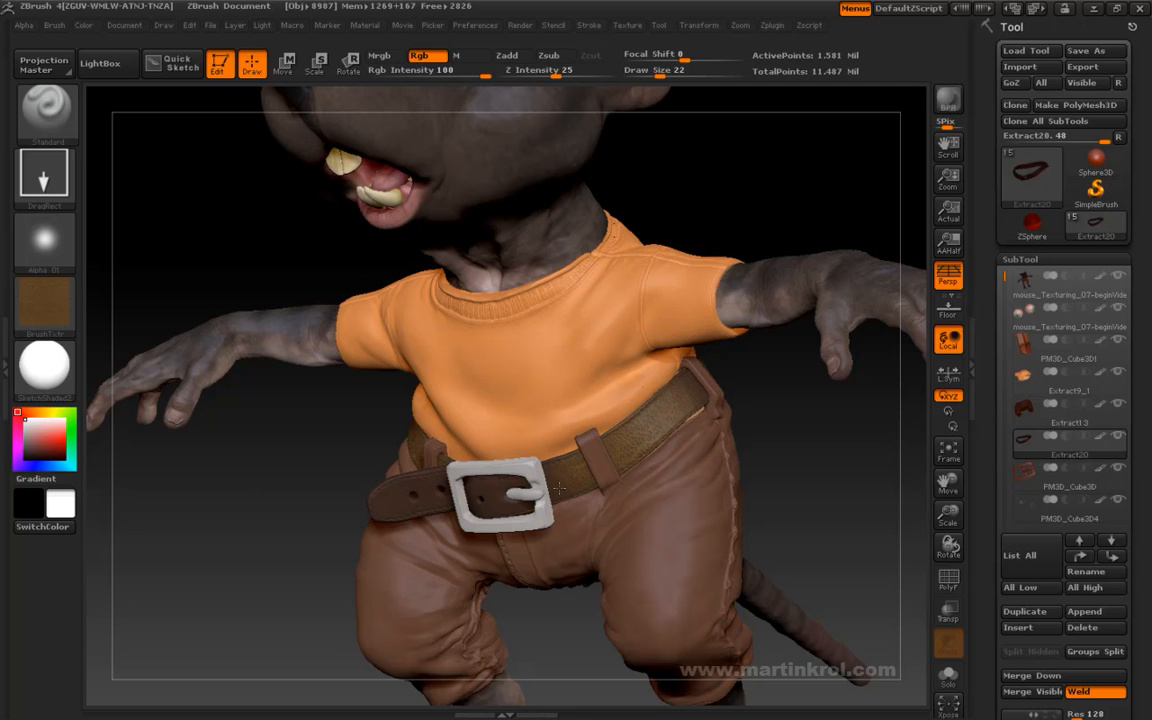
pyautogui.moveTo(522, 475); pyautogui.dragTo(606, 425)
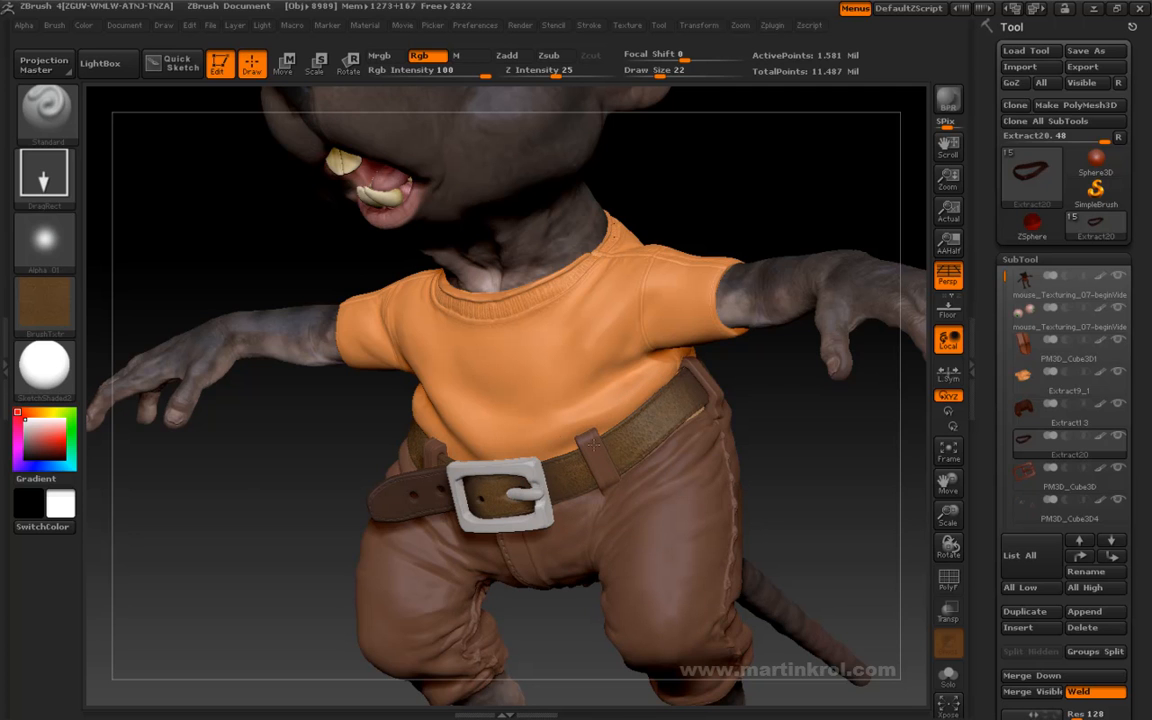
pyautogui.moveTo(554, 490); pyautogui.dragTo(551, 487)
pyautogui.moveTo(800, 416); pyautogui.dragTo(868, 507)
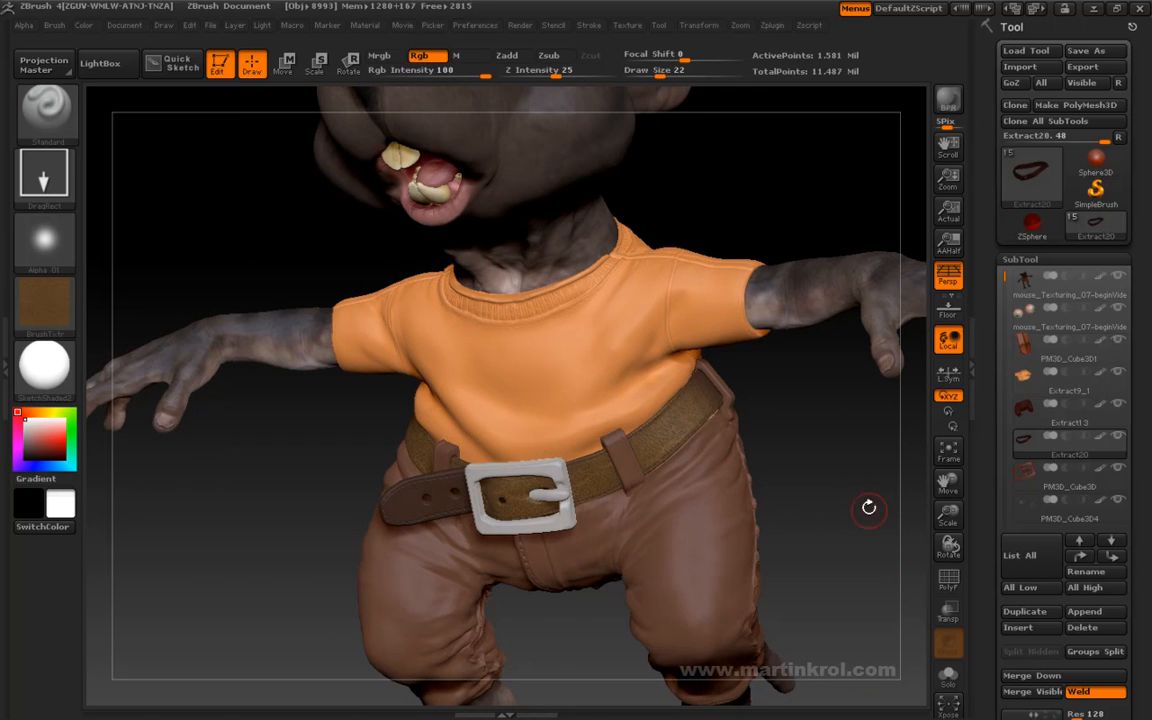
# - Isolate the belt in Solo mode and stamp the texture along its side and inner surface
pyautogui.click(952, 679)
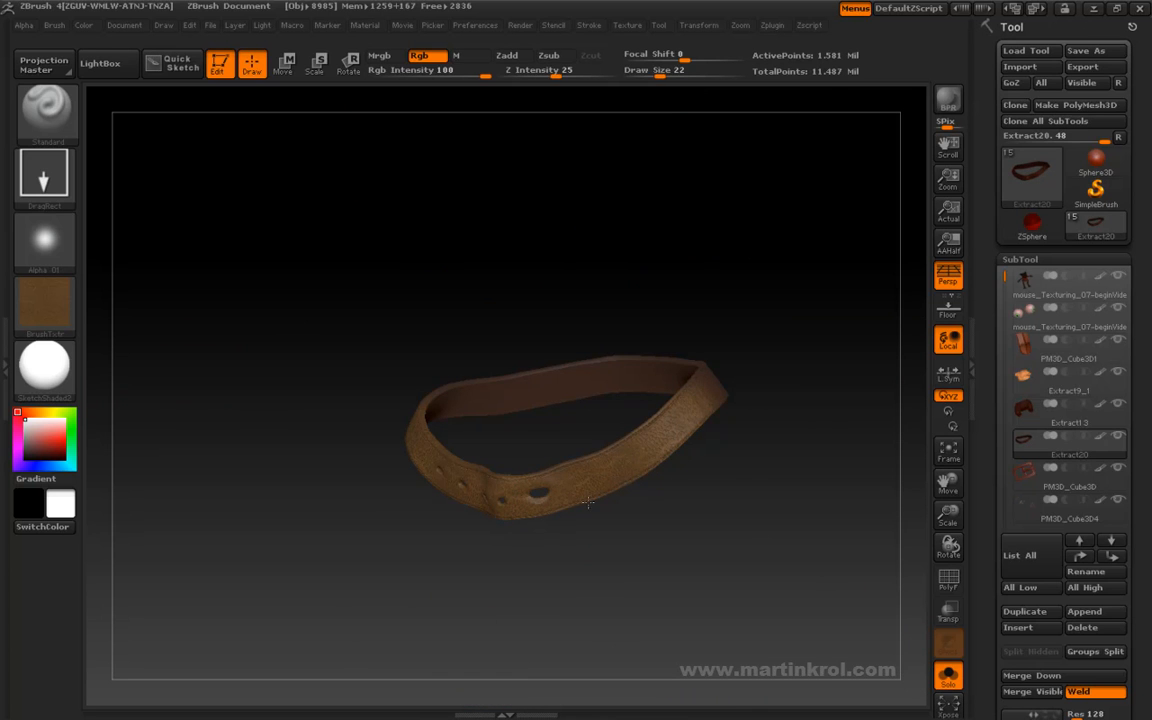
pyautogui.moveTo(731, 459); pyautogui.dragTo(684, 478)
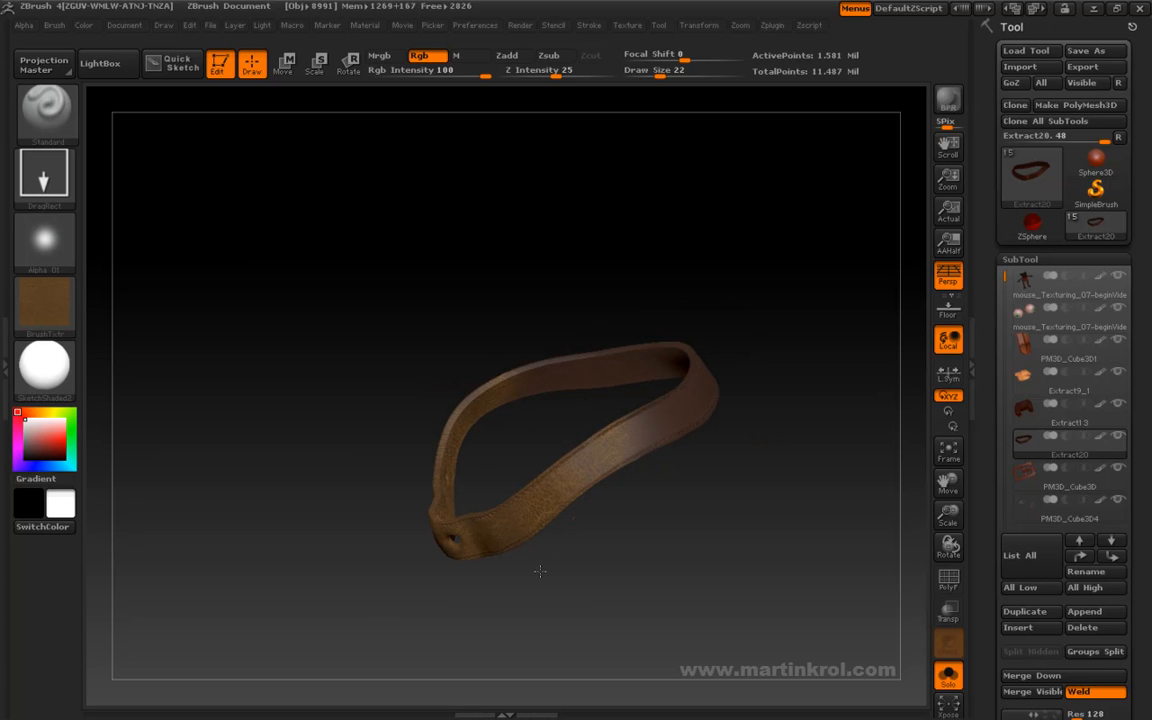
pyautogui.moveTo(604, 567); pyautogui.dragTo(720, 450)
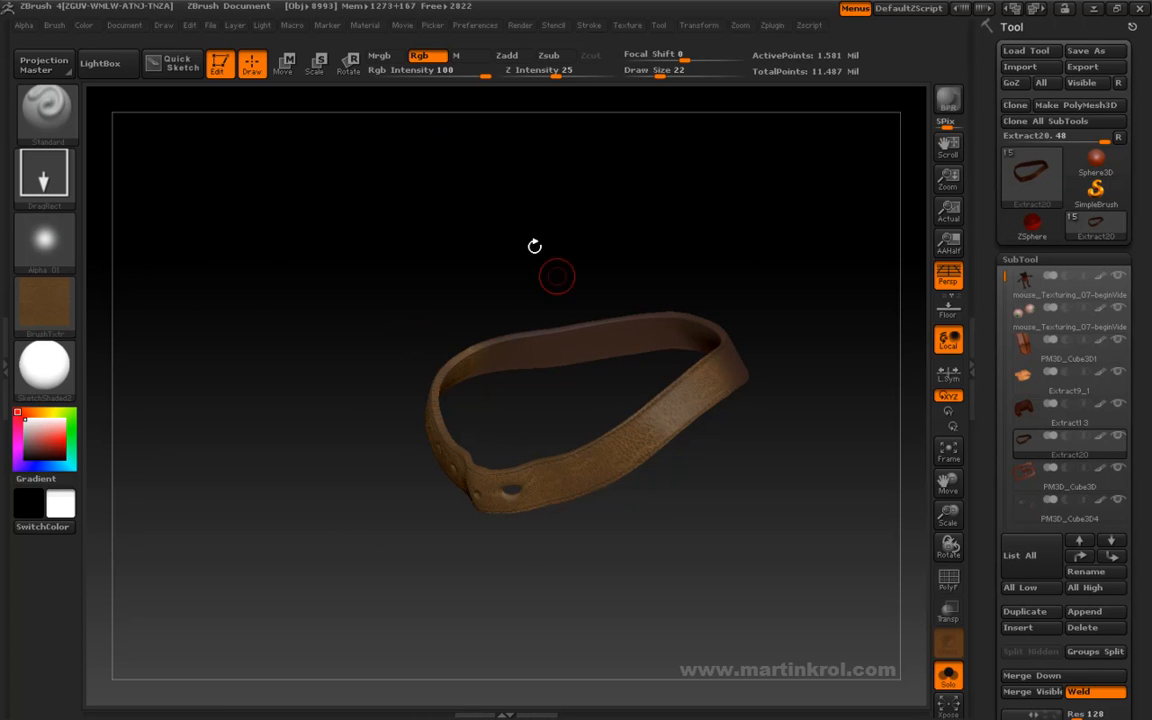
pyautogui.moveTo(577, 146); pyautogui.dragTo(489, 151)
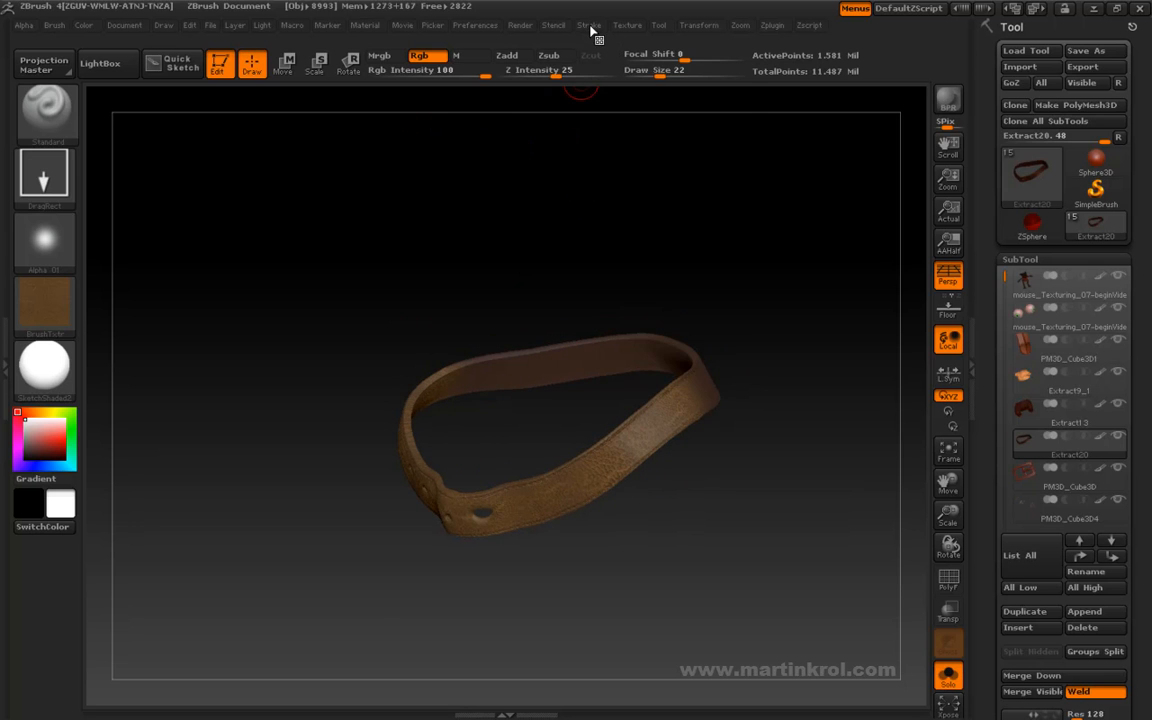
# - Switch the brush to the Dots stroke and turn its alpha off
pyautogui.click(589, 25)
pyautogui.click(589, 25)
pyautogui.click(630, 88)
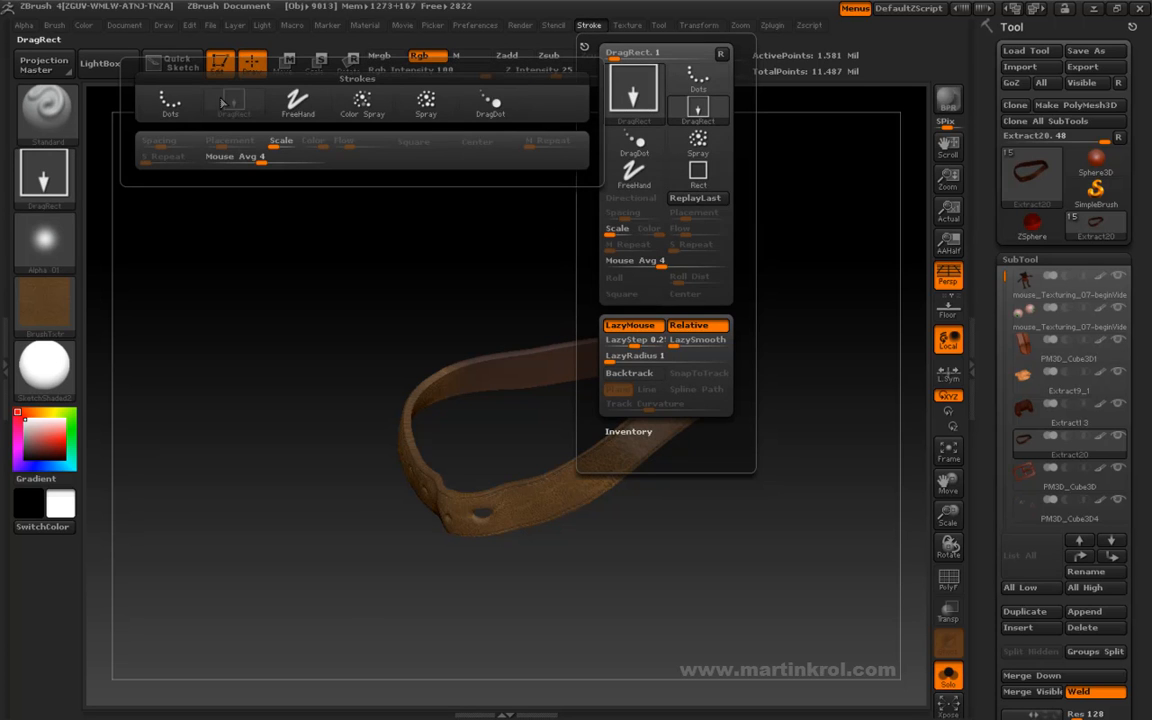
pyautogui.click(150, 95)
pyautogui.click(589, 25)
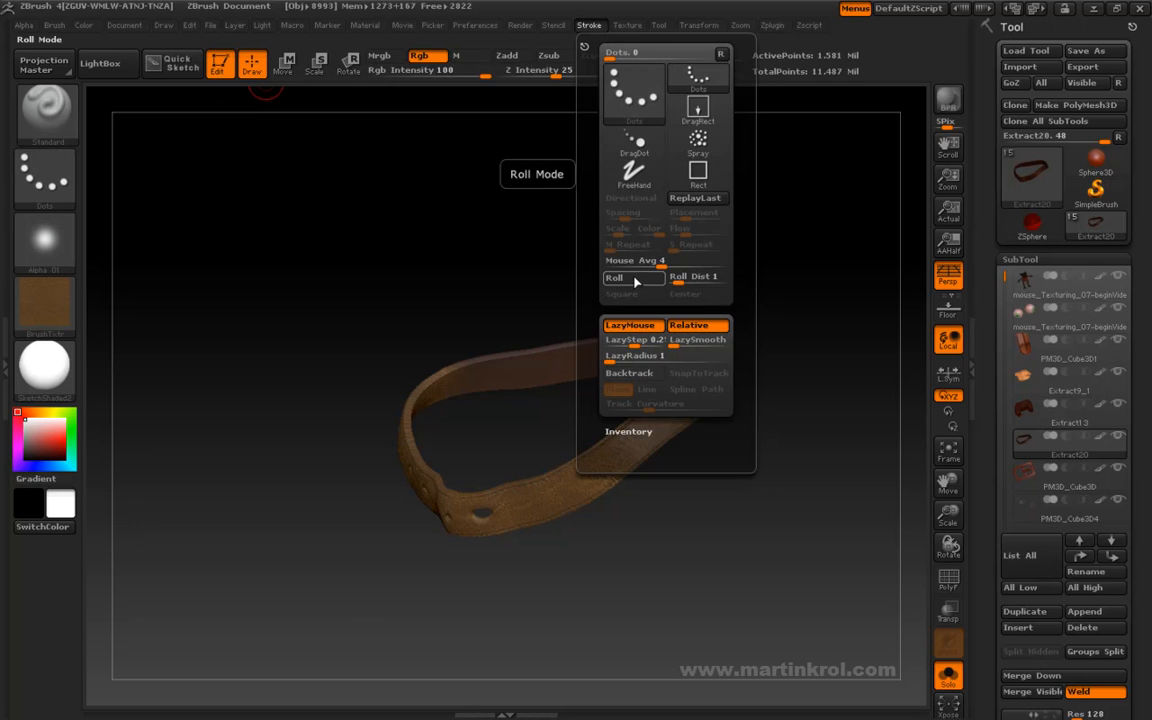
pyautogui.click(65, 257)
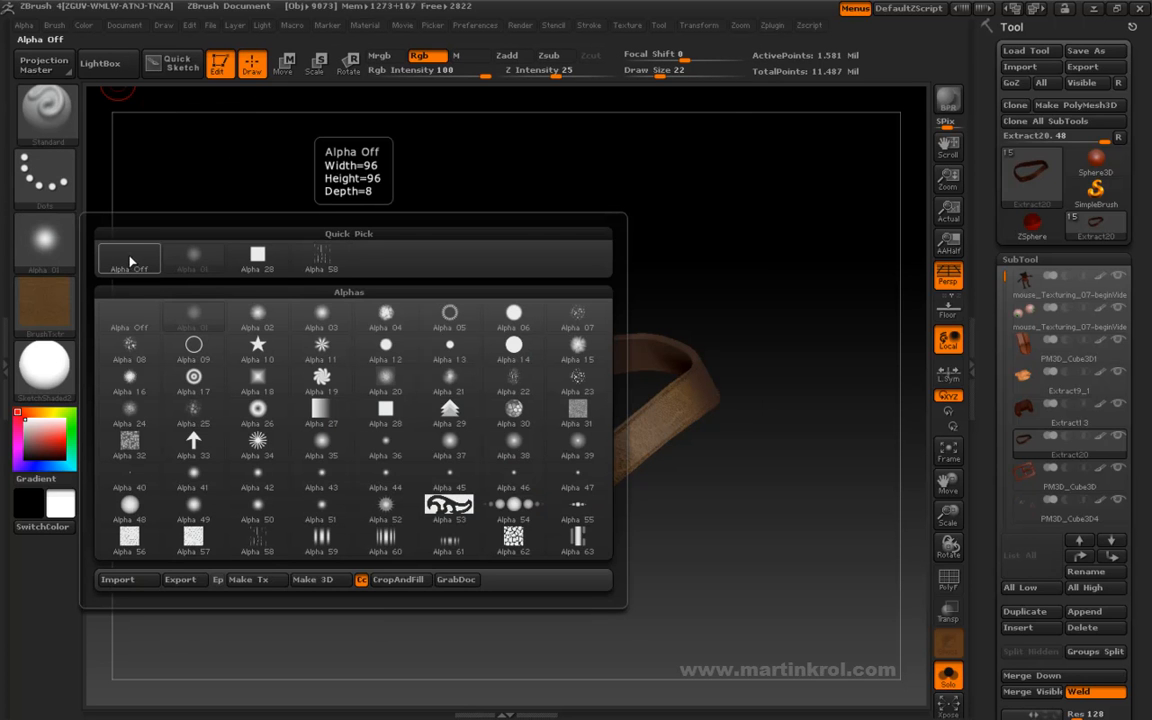
pyautogui.click(130, 261)
pyautogui.click(24, 24)
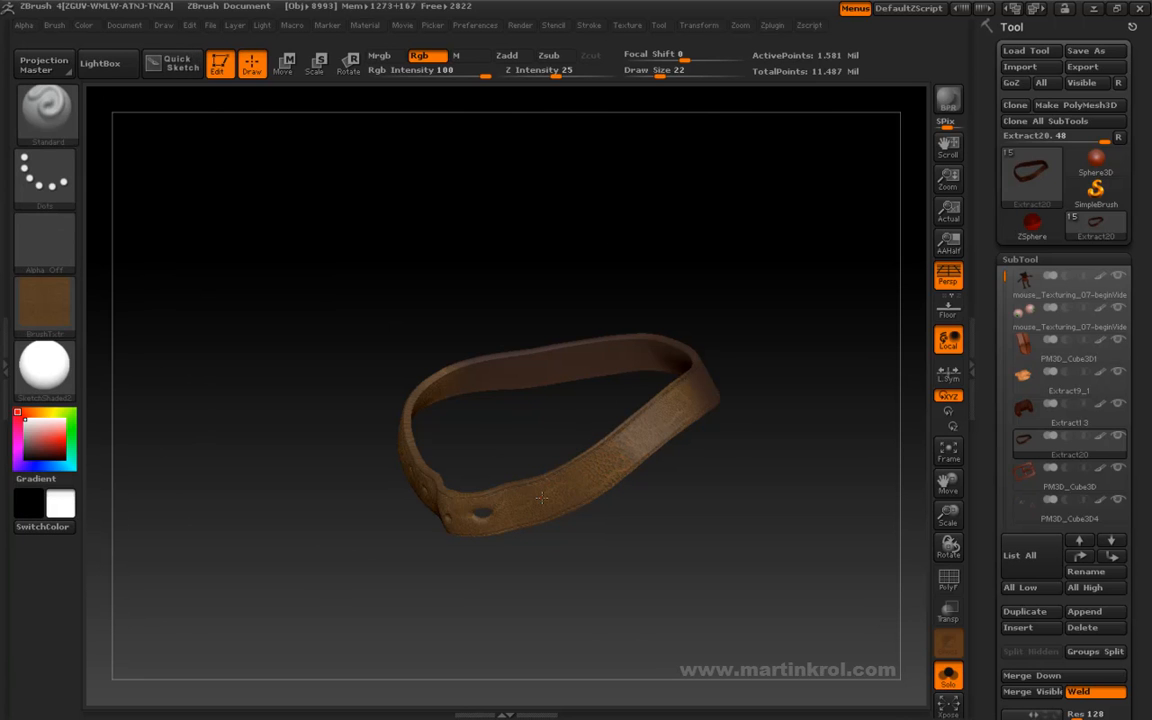
# - Set the draw size to 42 and paint the texture over the remaining bare areas of the belt
pyautogui.moveTo(744, 375); pyautogui.dragTo(728, 306)
pyautogui.press('space')
pyautogui.click(754, 339)
pyautogui.moveTo(450, 440)
pyautogui.mouseDown()
pyautogui.moveTo(590, 360)
pyautogui.moveTo(690, 372)
pyautogui.mouseUp()
pyautogui.moveTo(625, 421)
pyautogui.mouseDown()
pyautogui.moveTo(547, 446)
pyautogui.moveTo(512, 472)
pyautogui.mouseUp()
pyautogui.moveTo(630, 512); pyautogui.dragTo(647, 542)
pyautogui.press('f')
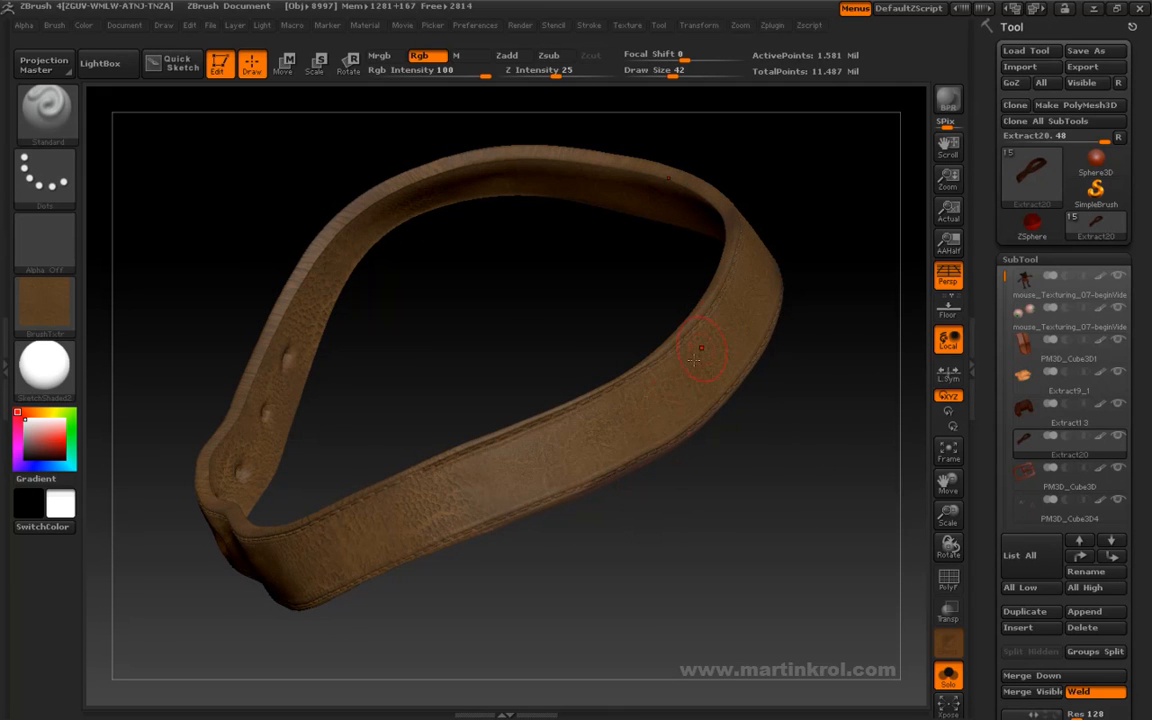
# - Undo the last texture stroke, set the draw size to 133 and paint the texture around the whole belt
pyautogui.hotkey('ctrl', 'z')
pyautogui.press('space')
pyautogui.moveTo(688, 372); pyautogui.dragTo(725, 371)
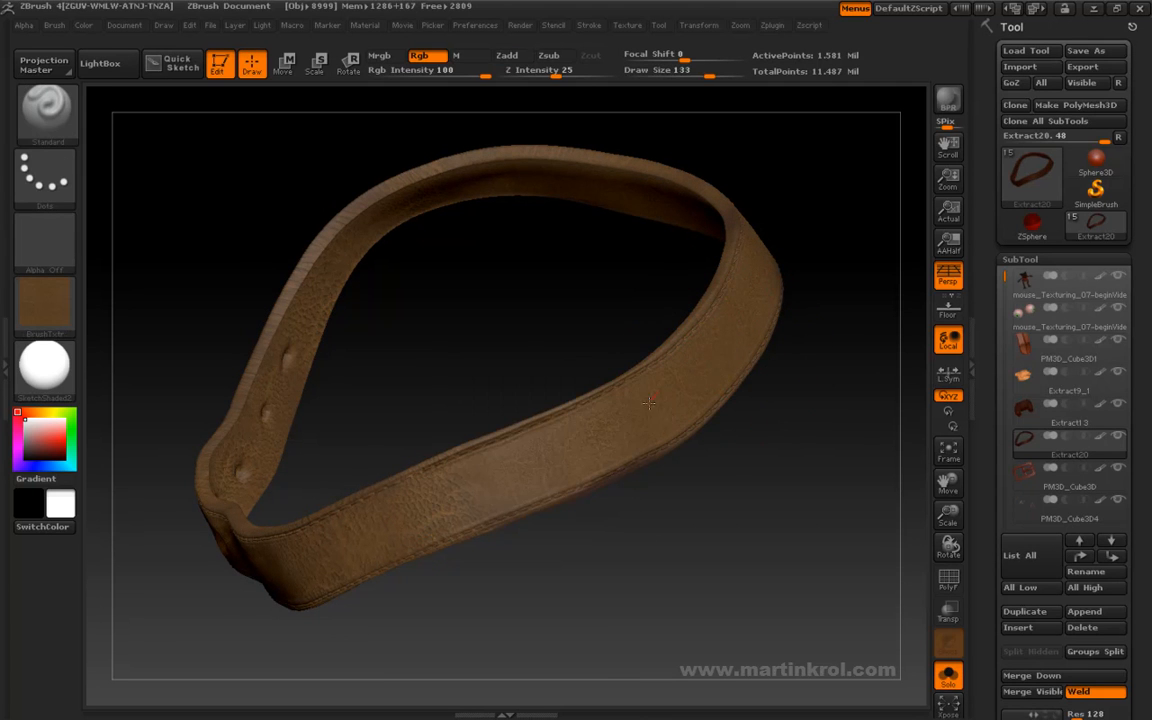
pyautogui.moveTo(455, 601); pyautogui.dragTo(671, 522)
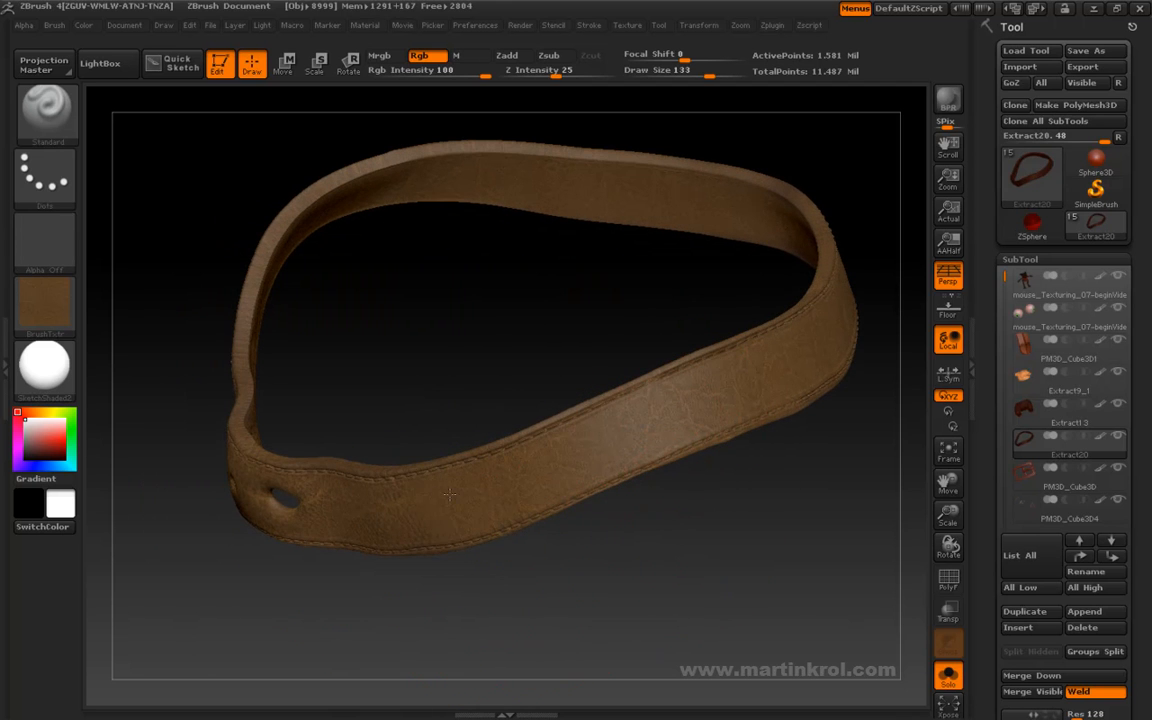
pyautogui.moveTo(365, 400); pyautogui.dragTo(604, 247)
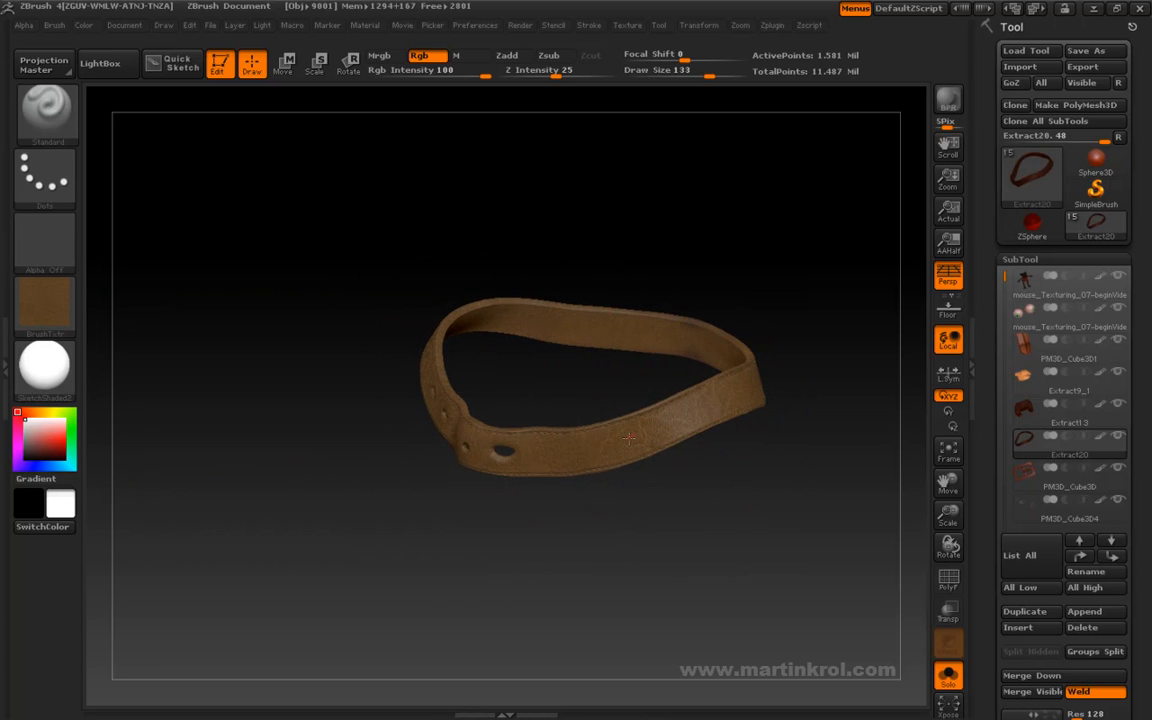
pyautogui.moveTo(535, 350); pyautogui.dragTo(537, 412)
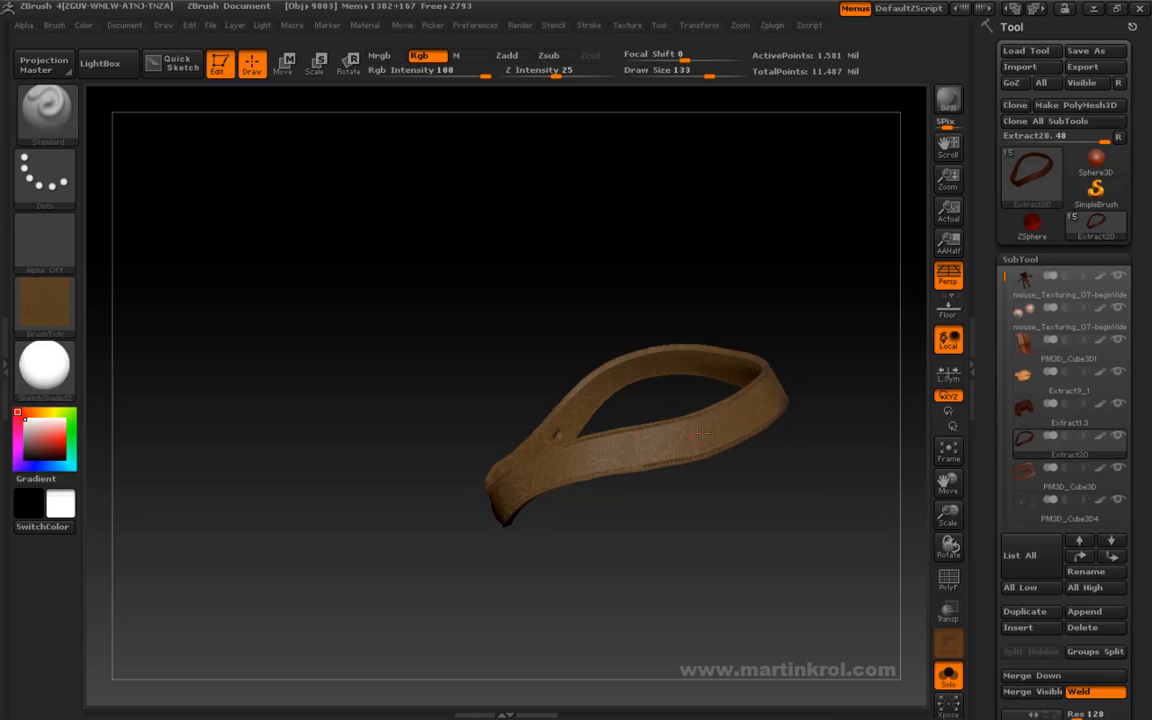
pyautogui.moveTo(833, 295)
pyautogui.keyDown('alt'); pyautogui.mouseDown()
pyautogui.moveTo(725, 321)
pyautogui.moveTo(782, 314)
pyautogui.moveTo(806, 369)
pyautogui.moveTo(789, 373)
pyautogui.mouseUp(); pyautogui.keyUp('alt')
# - Set the draw size to 74 and touch up the texture on the belt's front and inner surfaces
pyautogui.press('space')
pyautogui.moveTo(674, 393); pyautogui.dragTo(500, 440)
pyautogui.keyDown('alt'); pyautogui.moveTo(658, 365); pyautogui.dragTo(822, 305); pyautogui.keyUp('alt')
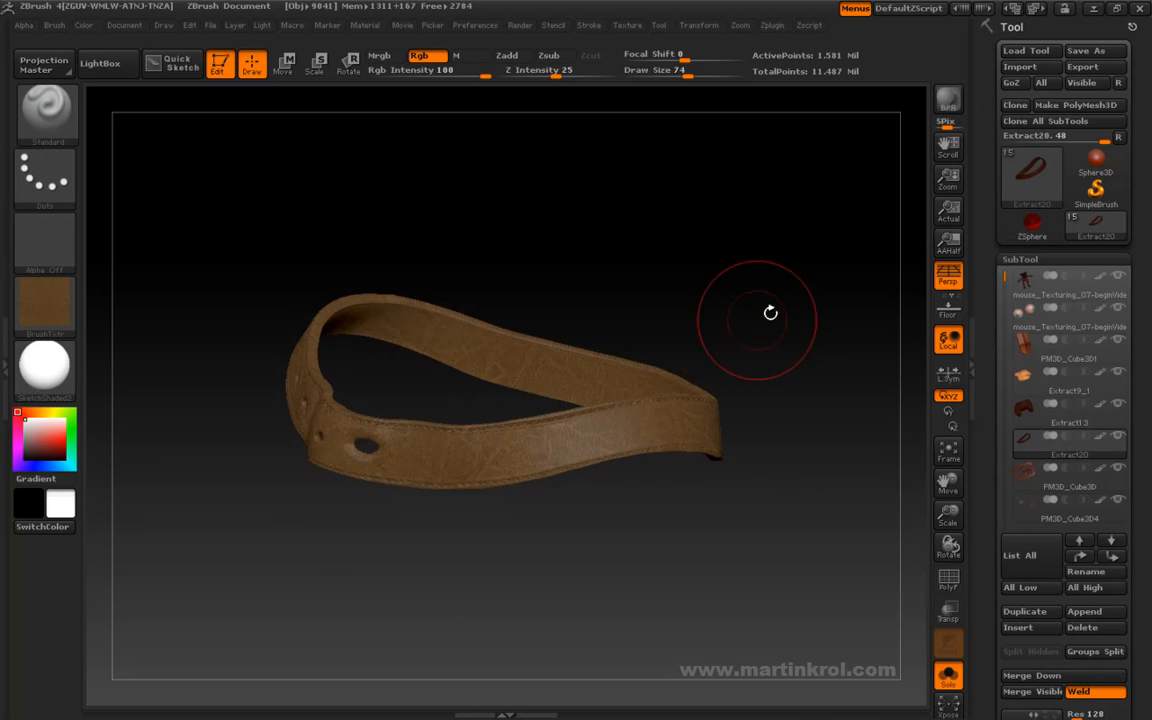
pyautogui.keyDown('alt'); pyautogui.moveTo(619, 318); pyautogui.dragTo(743, 286); pyautogui.keyUp('alt')
pyautogui.keyDown('alt'); pyautogui.moveTo(617, 532); pyautogui.dragTo(566, 532); pyautogui.keyUp('alt')
pyautogui.keyDown('alt'); pyautogui.moveTo(535, 296); pyautogui.dragTo(645, 323); pyautogui.keyUp('alt')
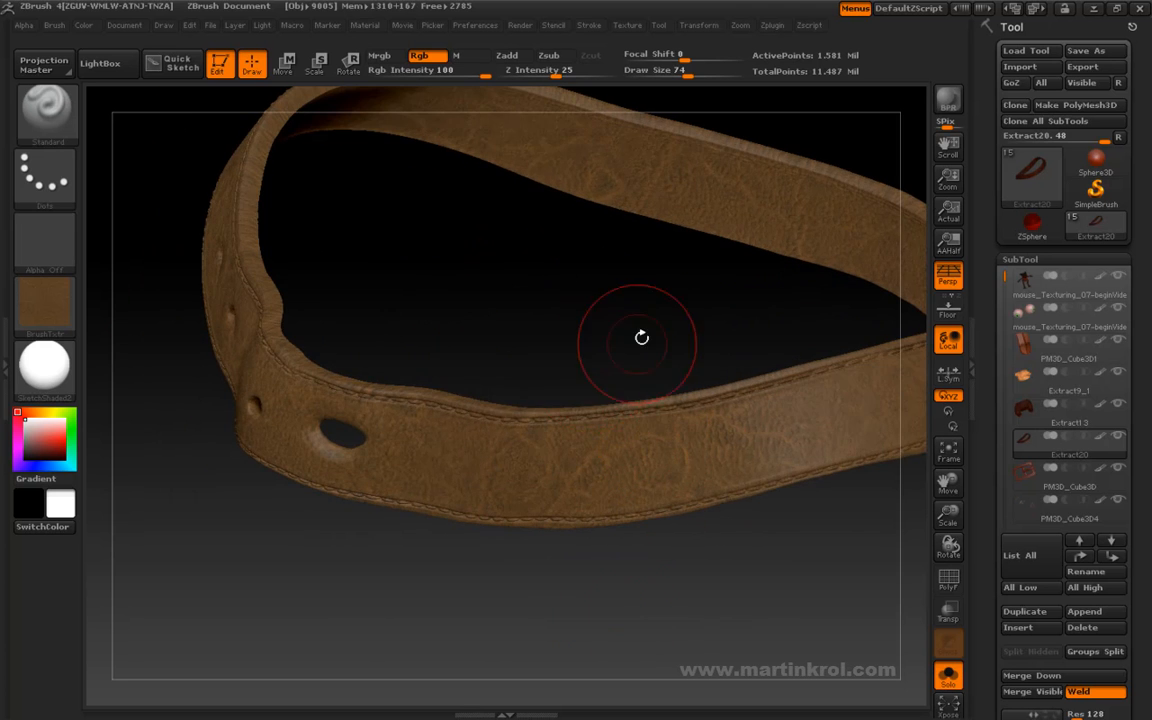
pyautogui.moveTo(430, 303); pyautogui.dragTo(511, 338)
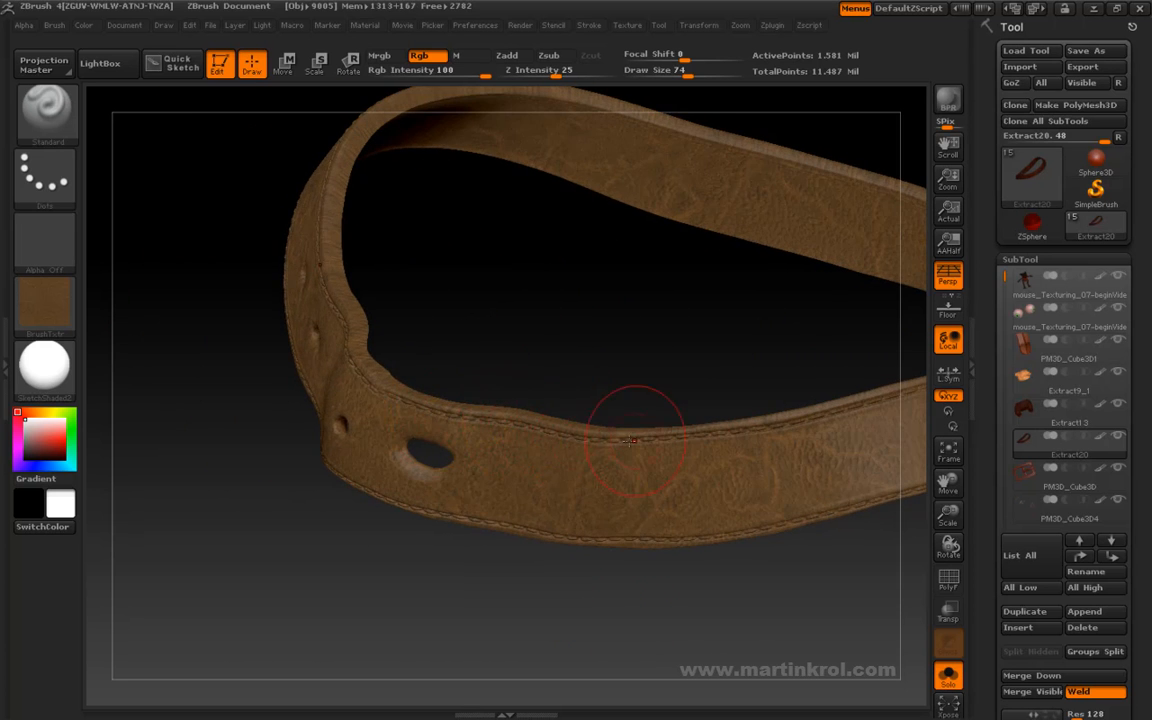
pyautogui.moveTo(760, 376); pyautogui.dragTo(542, 363)
# - Sample the belt's brown as the paint colour and adjust it to a dark orange-toned brown
pyautogui.press('space')
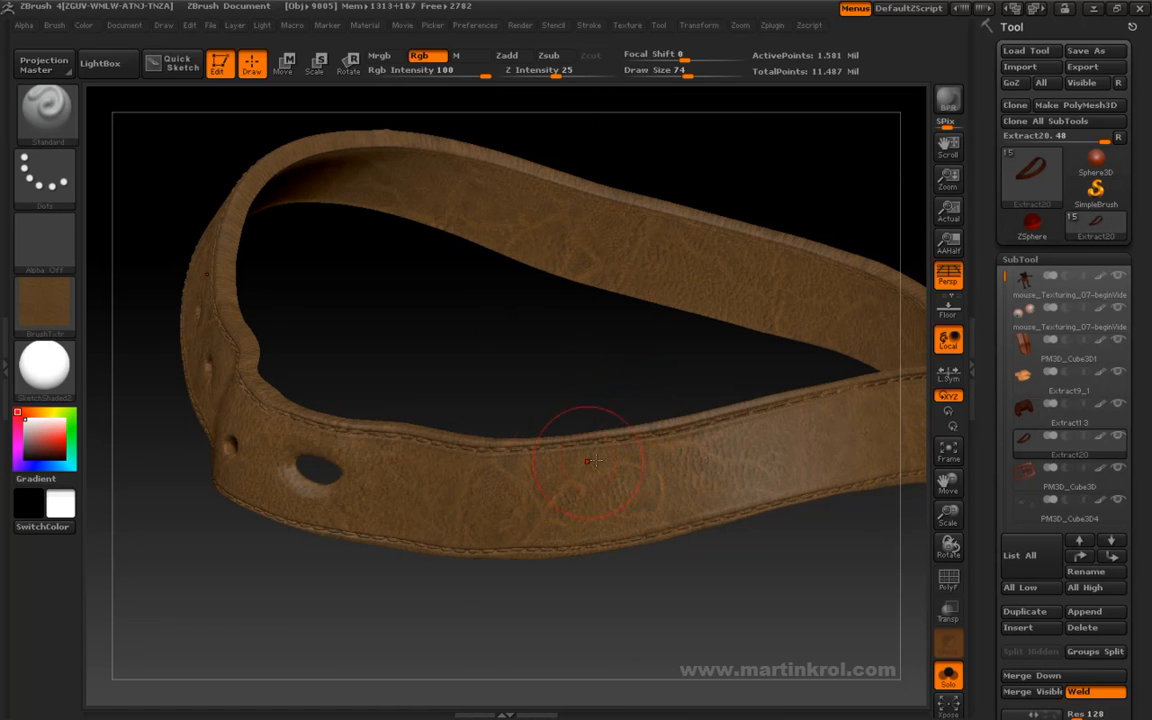
pyautogui.press('c')
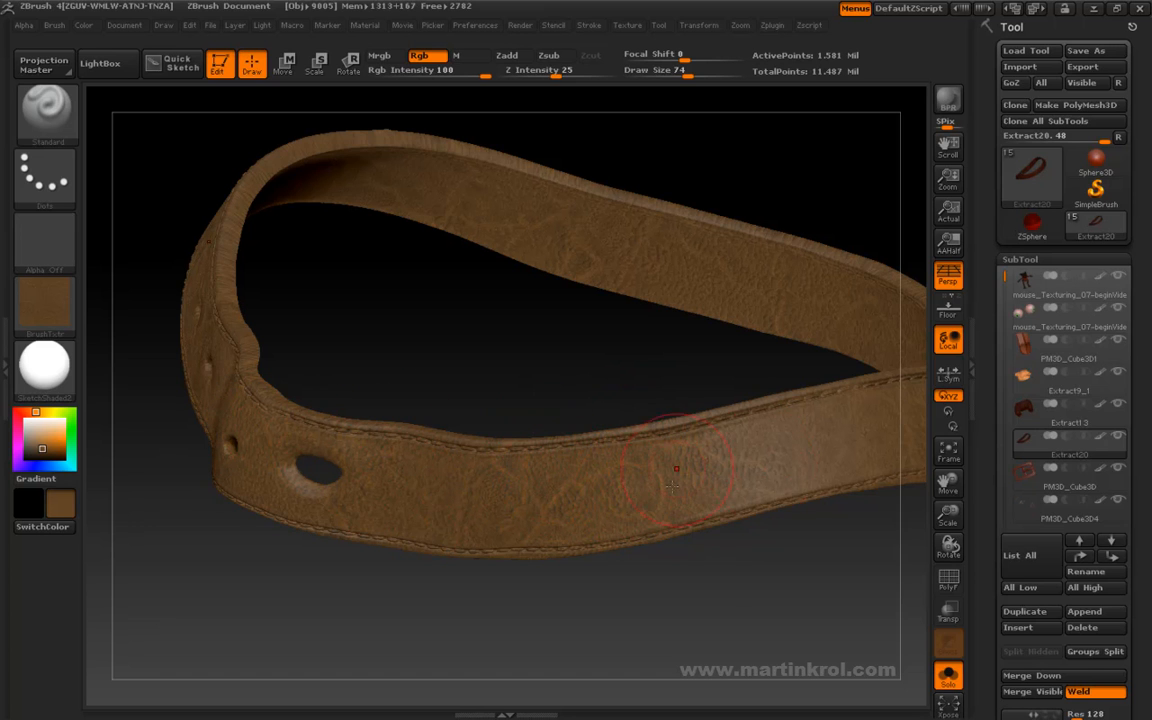
pyautogui.press('c')
pyautogui.press('space')
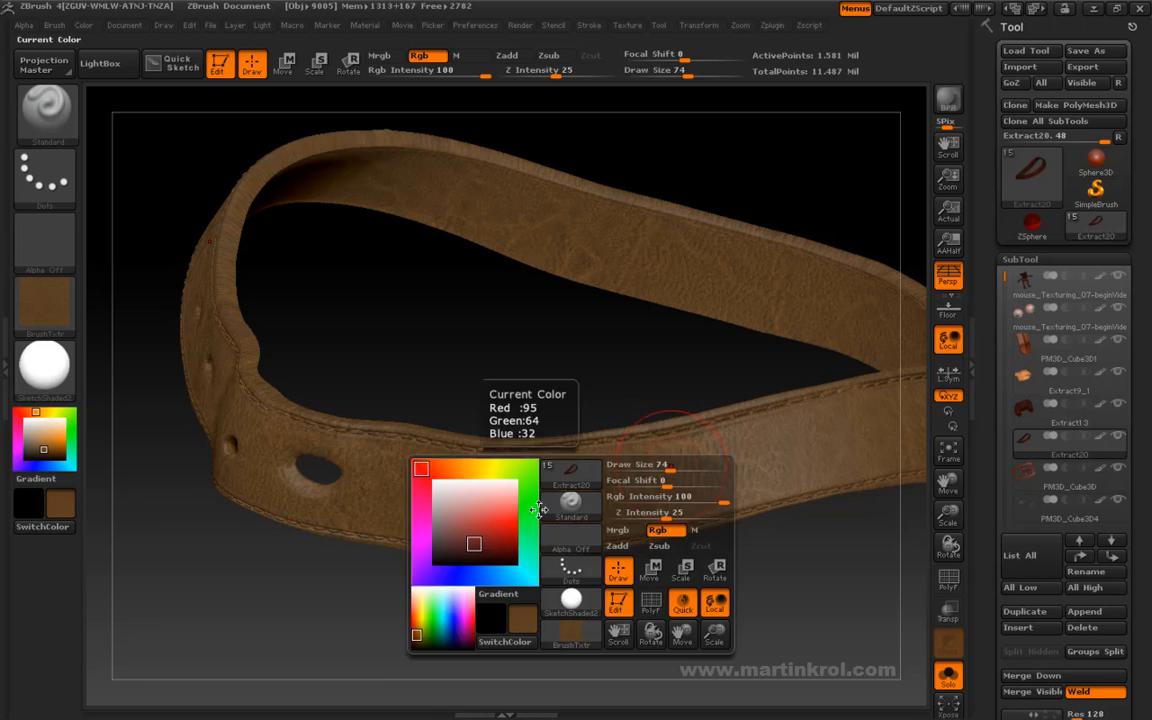
pyautogui.click(470, 551)
pyautogui.moveTo(469, 549); pyautogui.dragTo(465, 550)
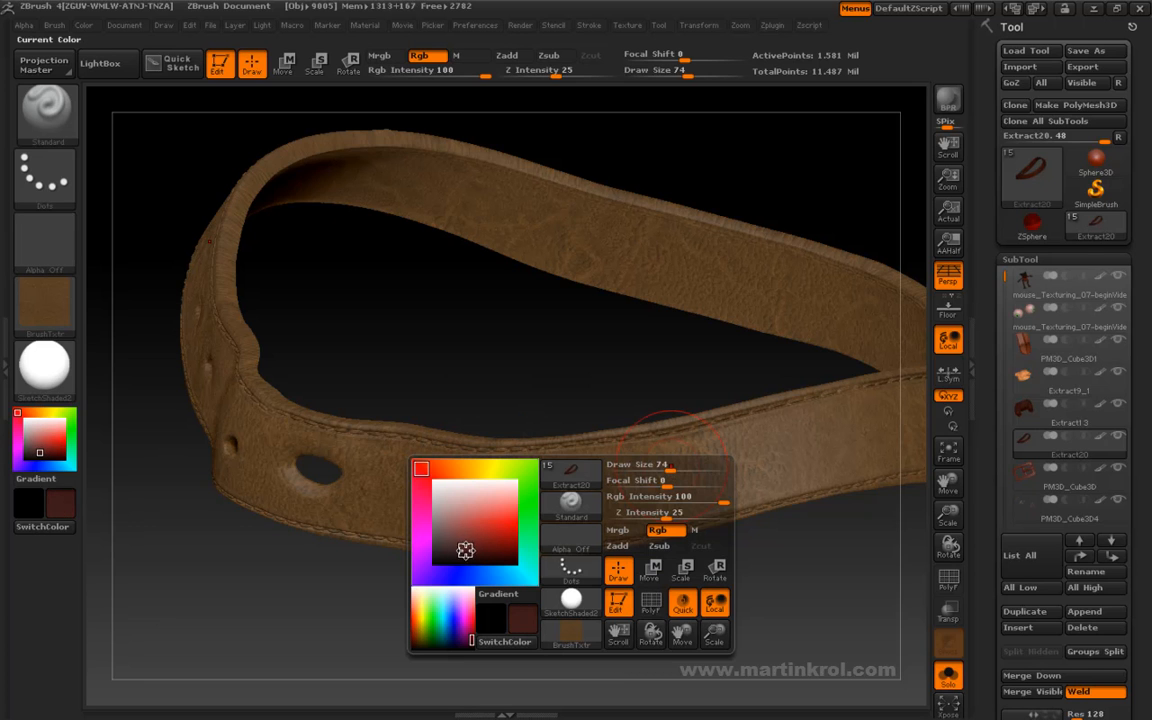
pyautogui.moveTo(432, 469)
pyautogui.mouseDown()
pyautogui.moveTo(456, 468)
pyautogui.moveTo(424, 468)
pyautogui.mouseUp()
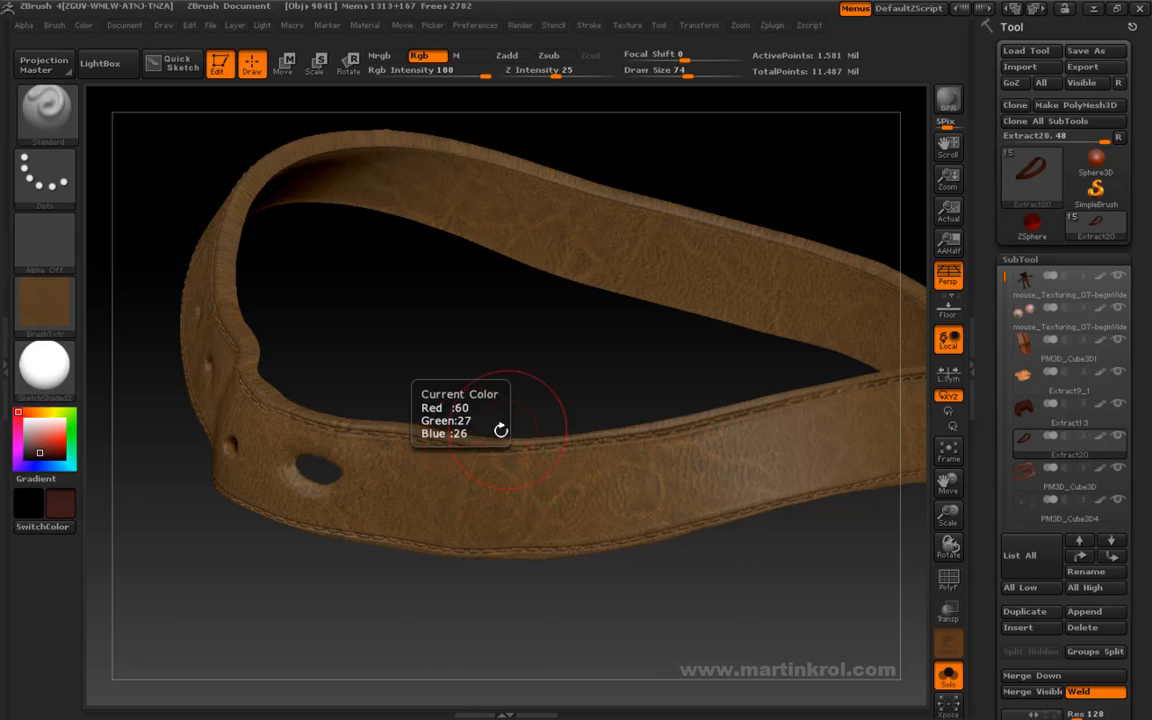
pyautogui.press('space')
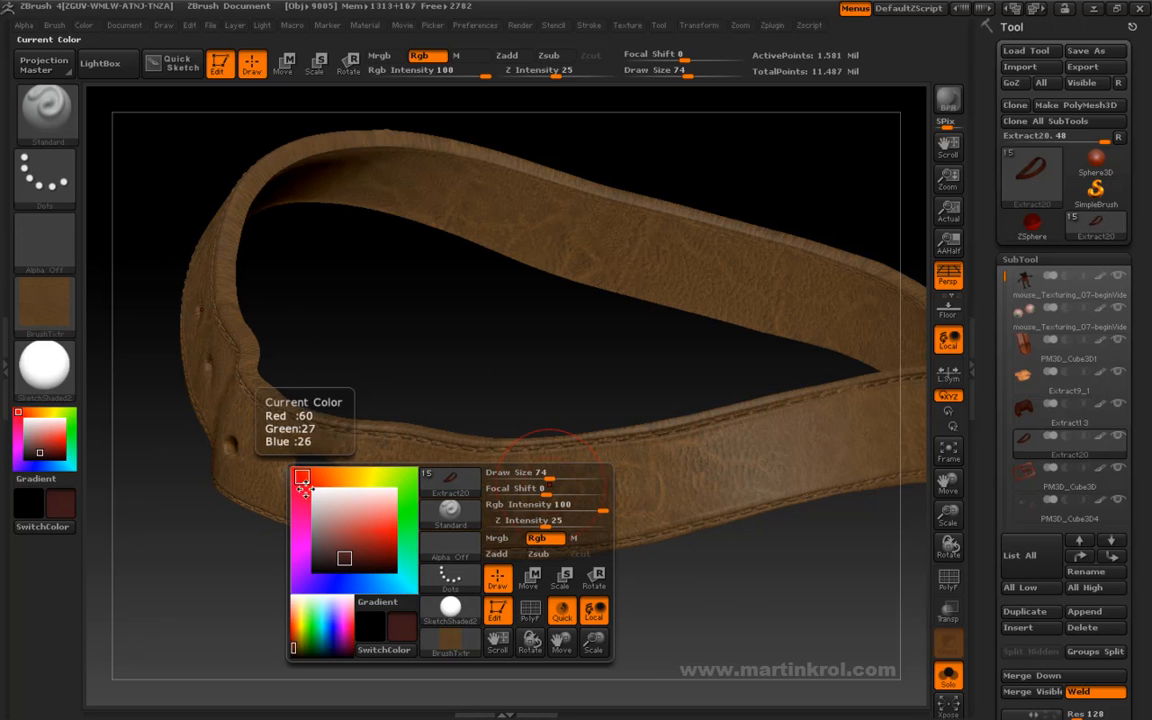
pyautogui.moveTo(305, 472); pyautogui.dragTo(326, 475)
pyautogui.click(344, 562)
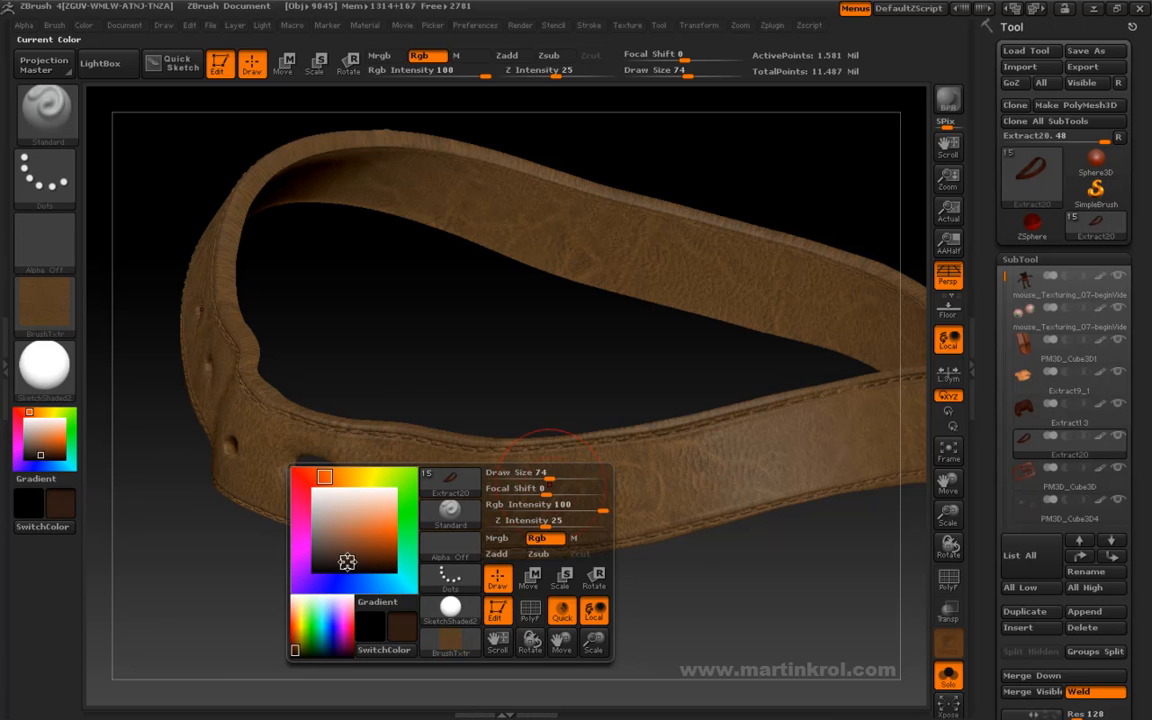
# - Set the draw size to 47 and turn the brush texture off for plain colour painting
pyautogui.press('space')
pyautogui.moveTo(745, 474); pyautogui.dragTo(727, 476)
pyautogui.click(72, 302)
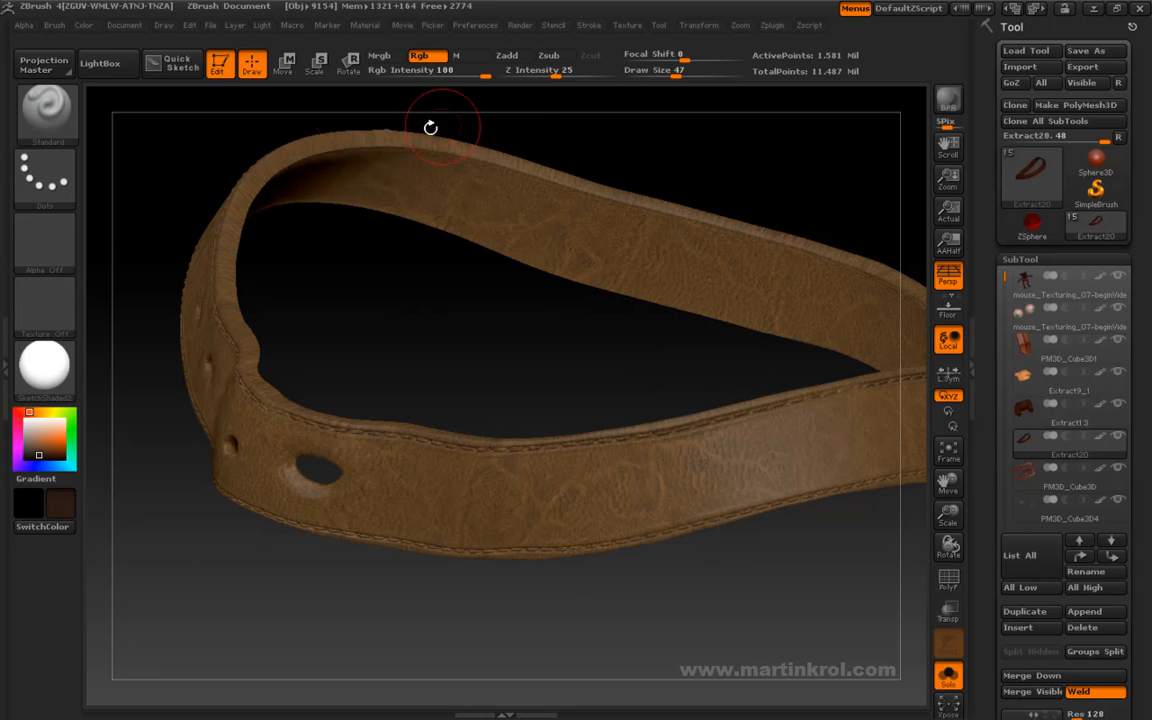
pyautogui.click(589, 25)
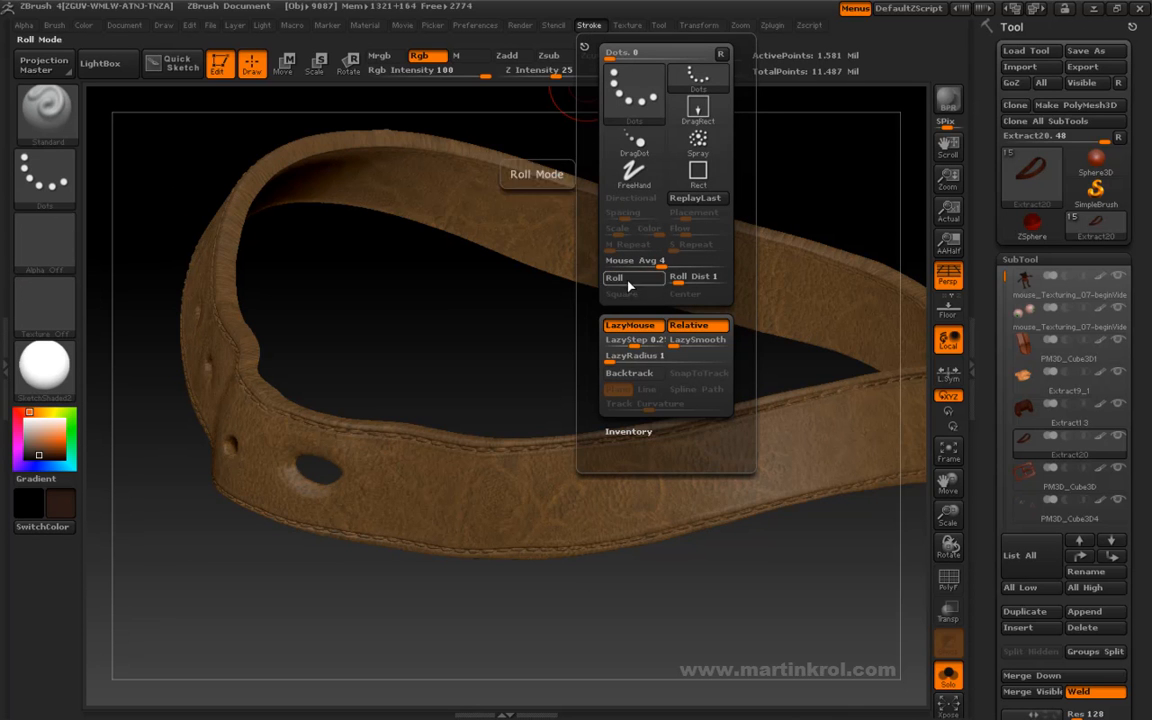
# - Set the draw size to 30 and paint dark brown along the belt's upper stitched edge
pyautogui.moveTo(514, 360)
pyautogui.mouseDown()
pyautogui.moveTo(590, 300)
pyautogui.moveTo(688, 290)
pyautogui.moveTo(676, 281)
pyautogui.moveTo(652, 345)
pyautogui.mouseUp()
pyautogui.press('space')
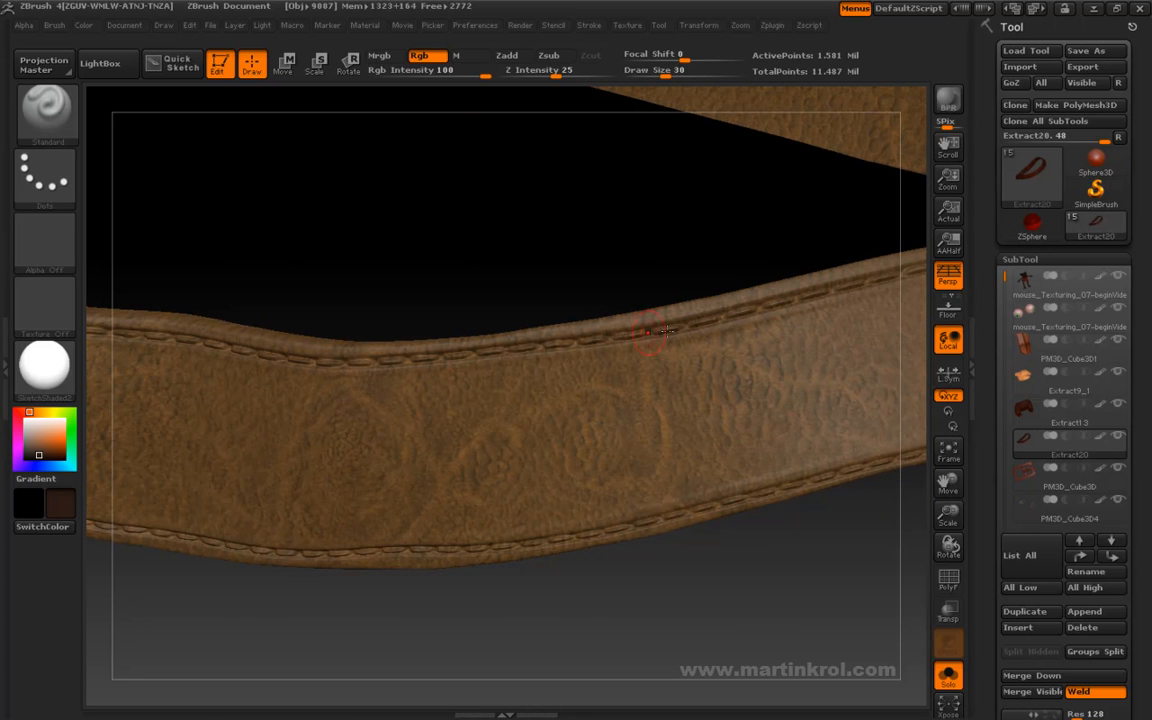
pyautogui.keyDown('alt'); pyautogui.moveTo(584, 293); pyautogui.dragTo(733, 290); pyautogui.keyUp('alt')
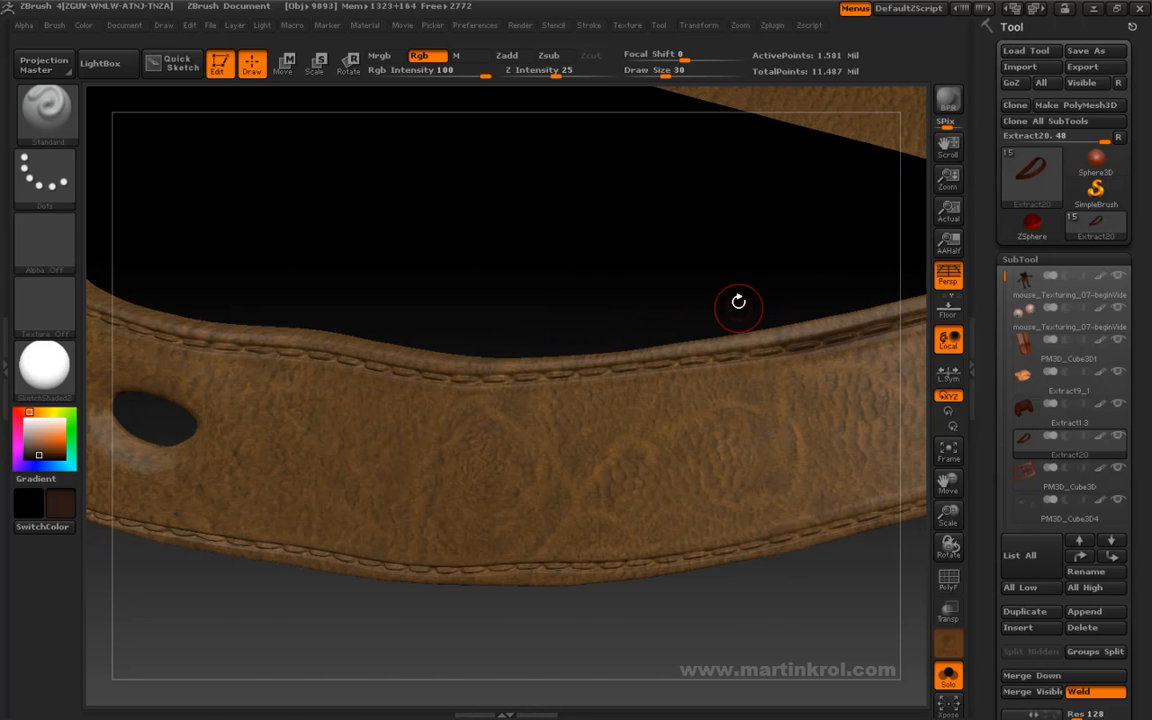
pyautogui.moveTo(788, 345)
pyautogui.mouseDown()
pyautogui.moveTo(748, 349)
pyautogui.moveTo(801, 356)
pyautogui.mouseUp()
# - Set the draw size to 53 and paint dark brown along the upper stitched edge above the large belt hole
pyautogui.press('space')
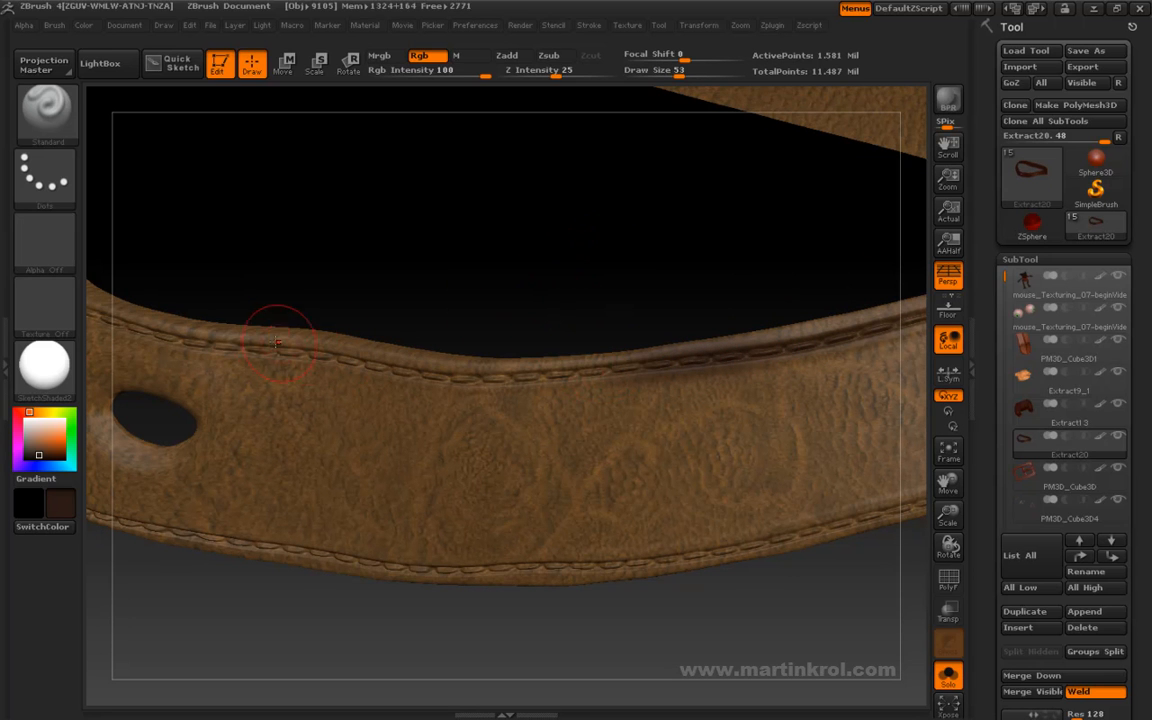
pyautogui.moveTo(463, 342); pyautogui.dragTo(558, 273)
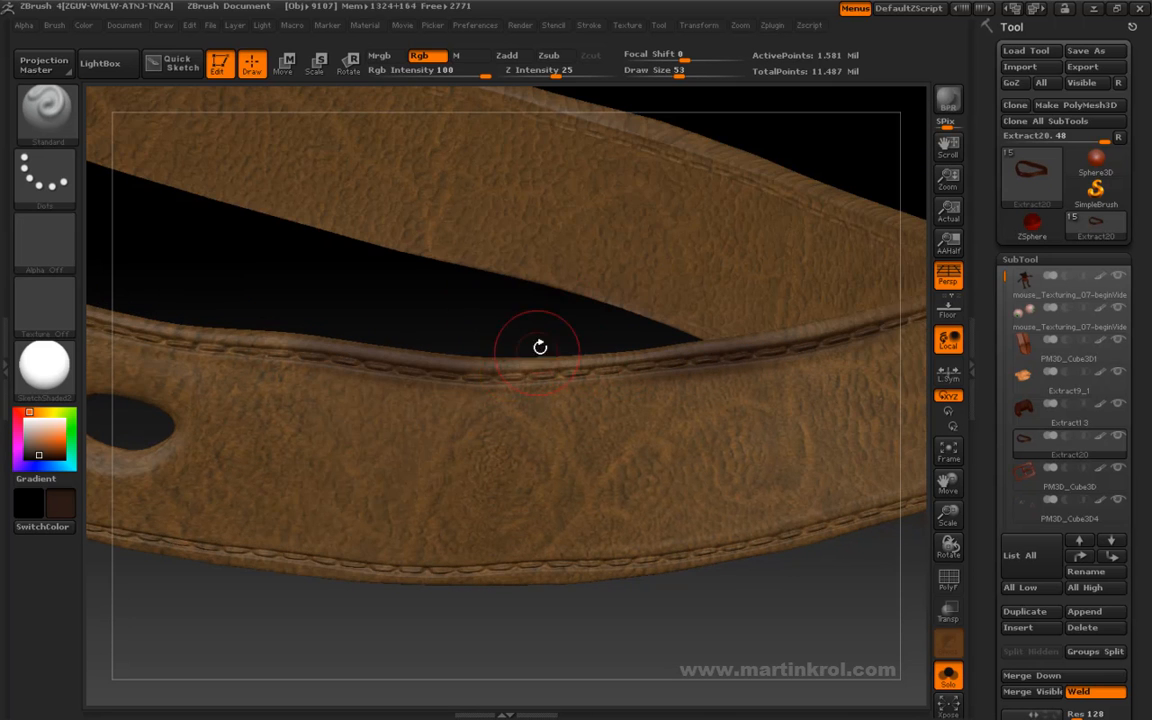
pyautogui.moveTo(545, 330)
pyautogui.mouseDown()
pyautogui.moveTo(687, 363)
pyautogui.moveTo(728, 342)
pyautogui.moveTo(490, 321)
pyautogui.mouseUp()
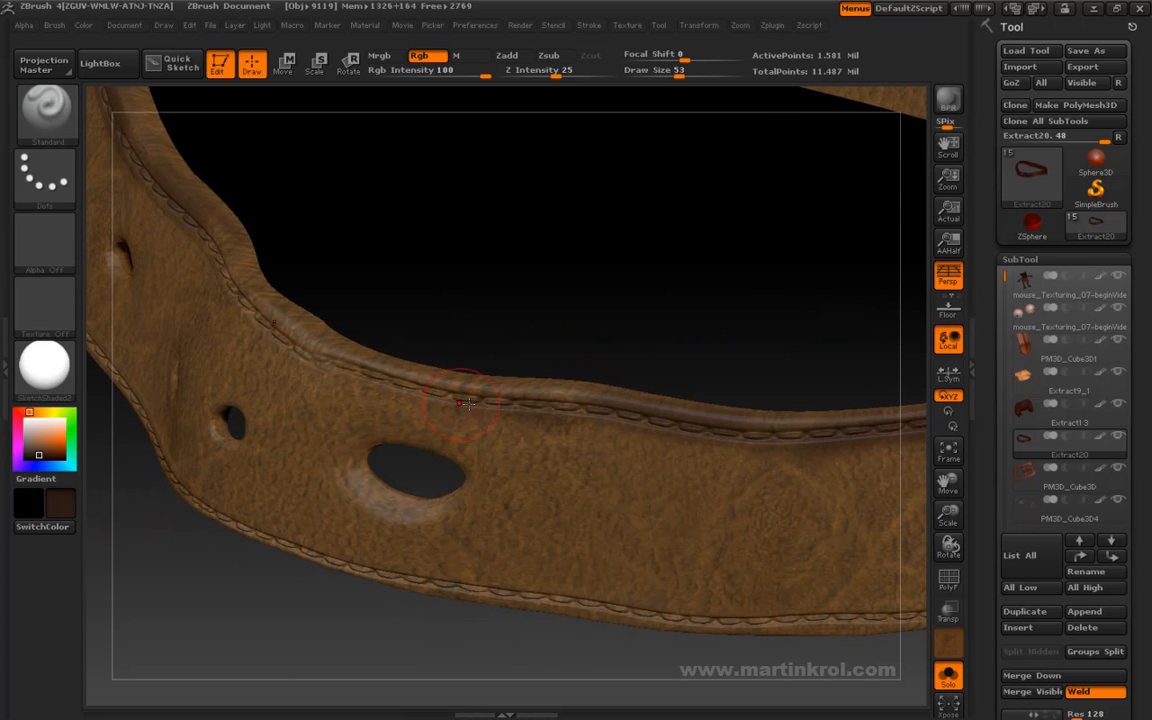
pyautogui.moveTo(321, 359); pyautogui.dragTo(371, 382)
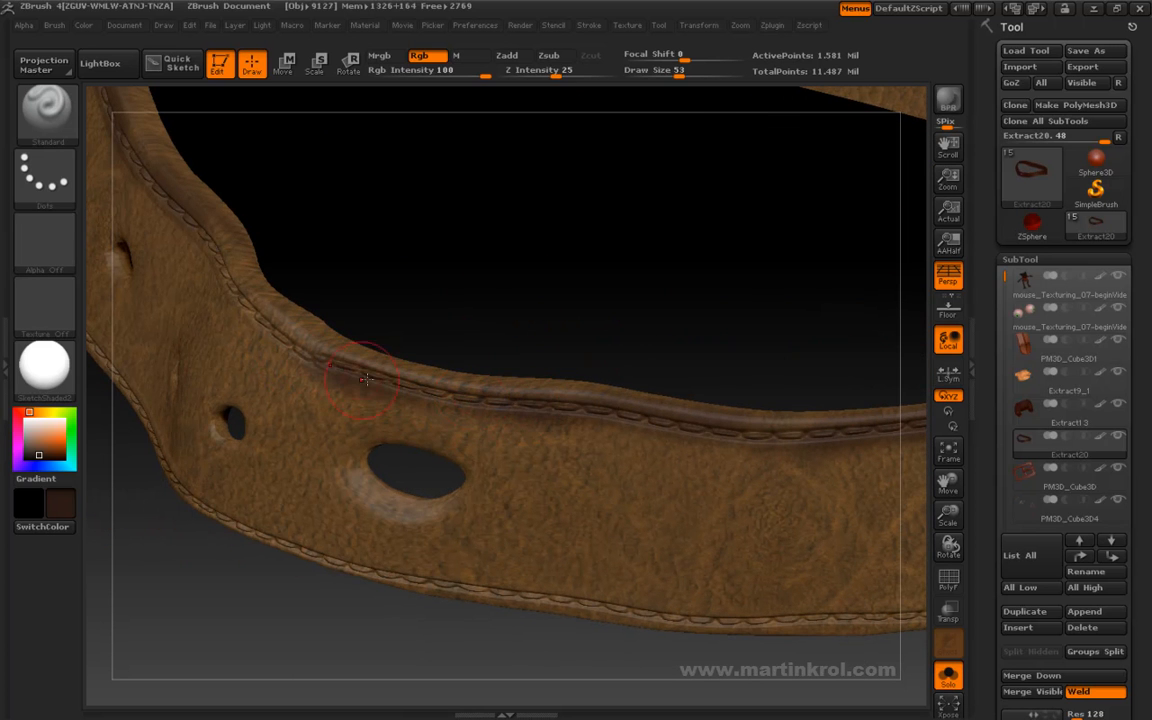
pyautogui.moveTo(455, 303); pyautogui.dragTo(511, 484)
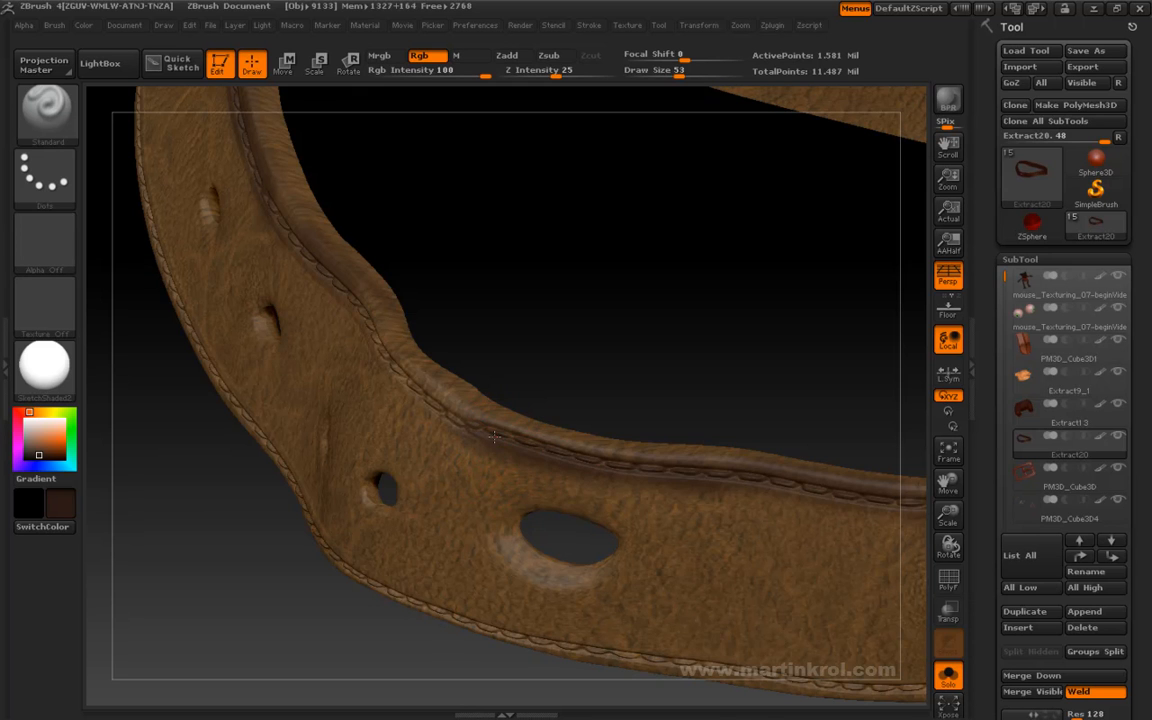
# - Continue the dark brown shading along the upper stitched edge past the row of small belt holes
pyautogui.moveTo(501, 347); pyautogui.dragTo(517, 385)
pyautogui.moveTo(592, 373); pyautogui.dragTo(513, 398)
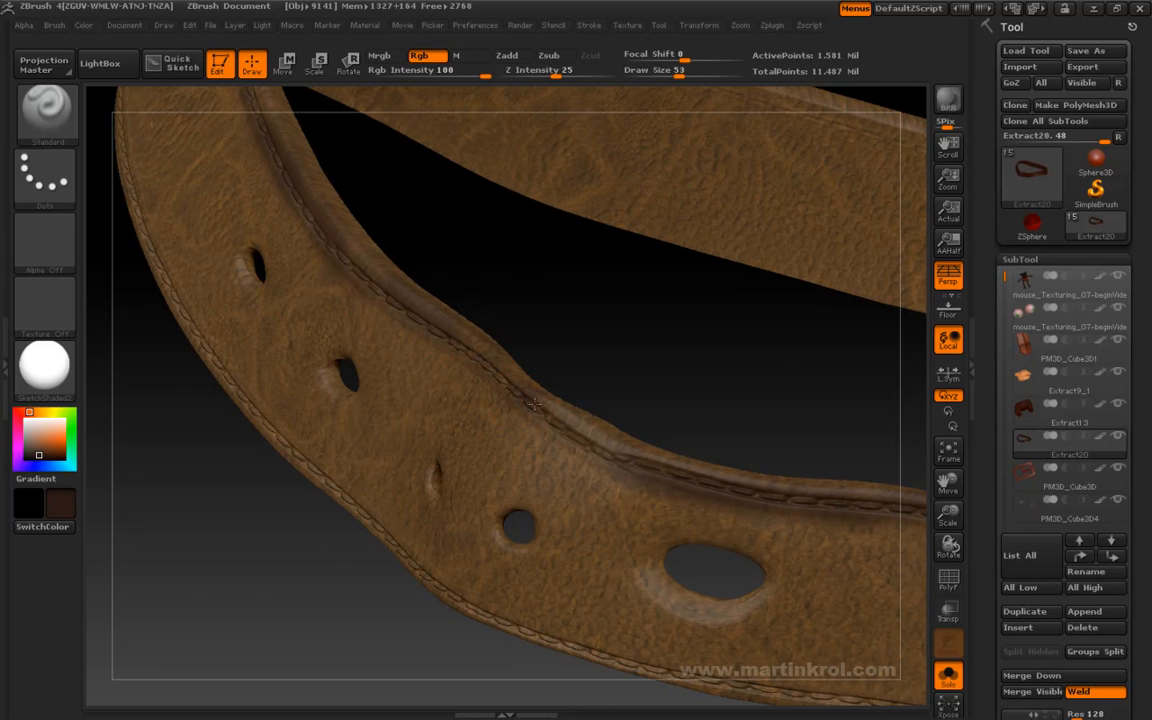
pyautogui.moveTo(486, 362); pyautogui.dragTo(141, 353)
pyautogui.keyDown('alt'); pyautogui.moveTo(522, 299); pyautogui.dragTo(722, 320); pyautogui.keyUp('alt')
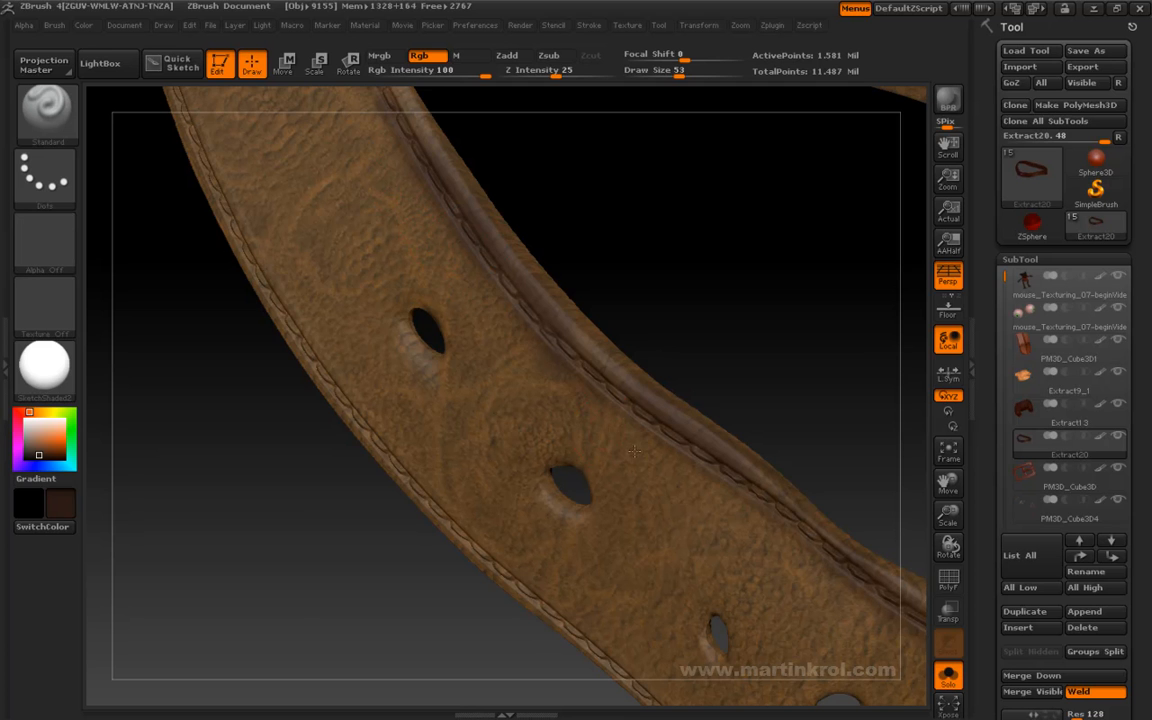
pyautogui.moveTo(580, 247); pyautogui.dragTo(546, 333)
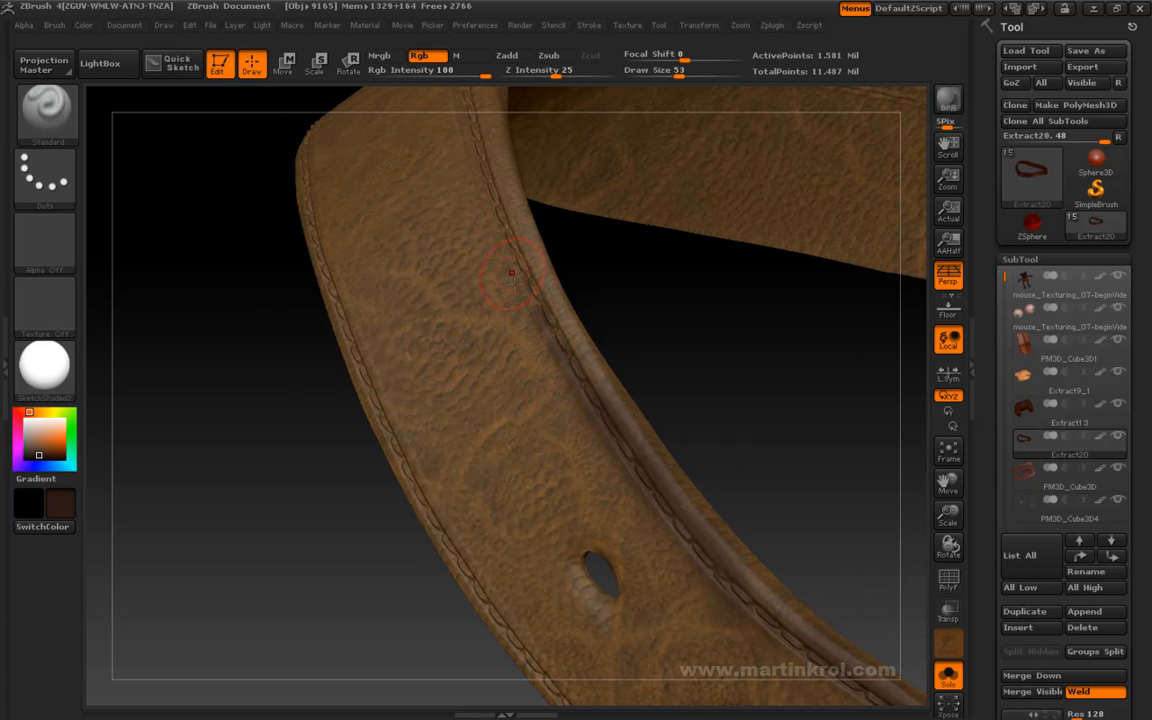
pyautogui.keyDown('alt'); pyautogui.moveTo(612, 351); pyautogui.dragTo(648, 489); pyautogui.keyUp('alt')
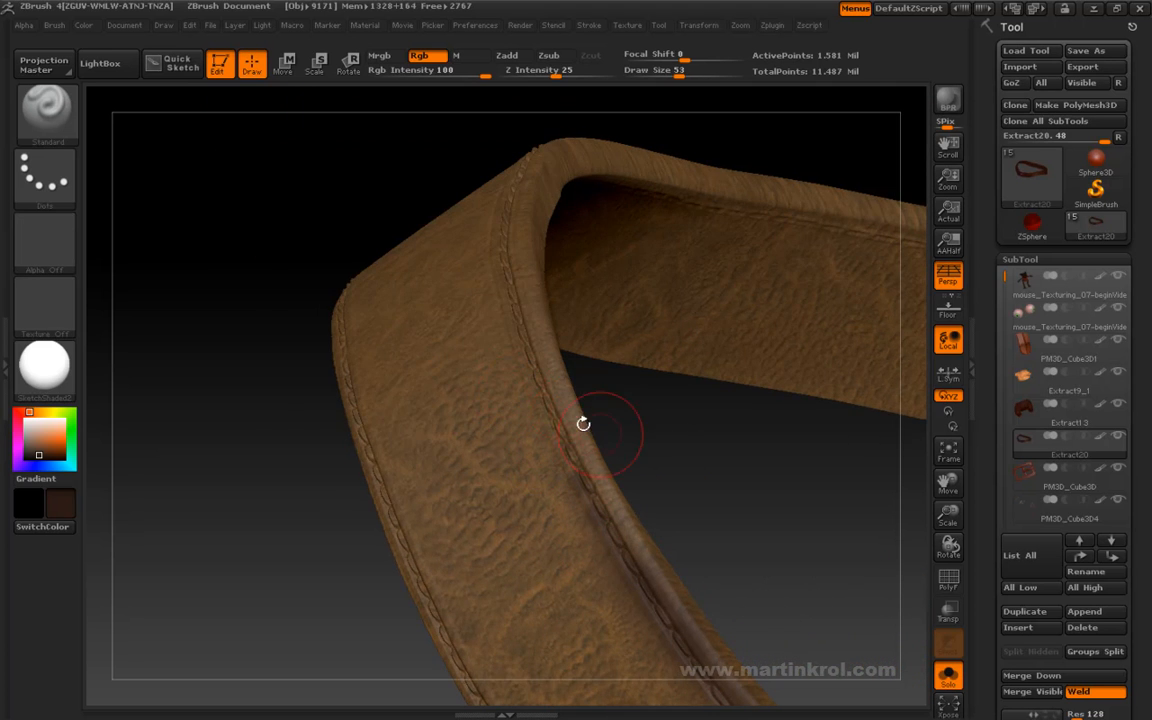
# - Darken the same stitched edge around the belt's bend beyond the small holes
pyautogui.moveTo(555, 397); pyautogui.dragTo(560, 428)
pyautogui.moveTo(596, 510); pyautogui.dragTo(545, 505)
pyautogui.moveTo(591, 286); pyautogui.dragTo(514, 338)
pyautogui.moveTo(597, 337); pyautogui.dragTo(540, 293)
pyautogui.moveTo(522, 412); pyautogui.dragTo(531, 539)
pyautogui.moveTo(539, 652); pyautogui.dragTo(519, 407)
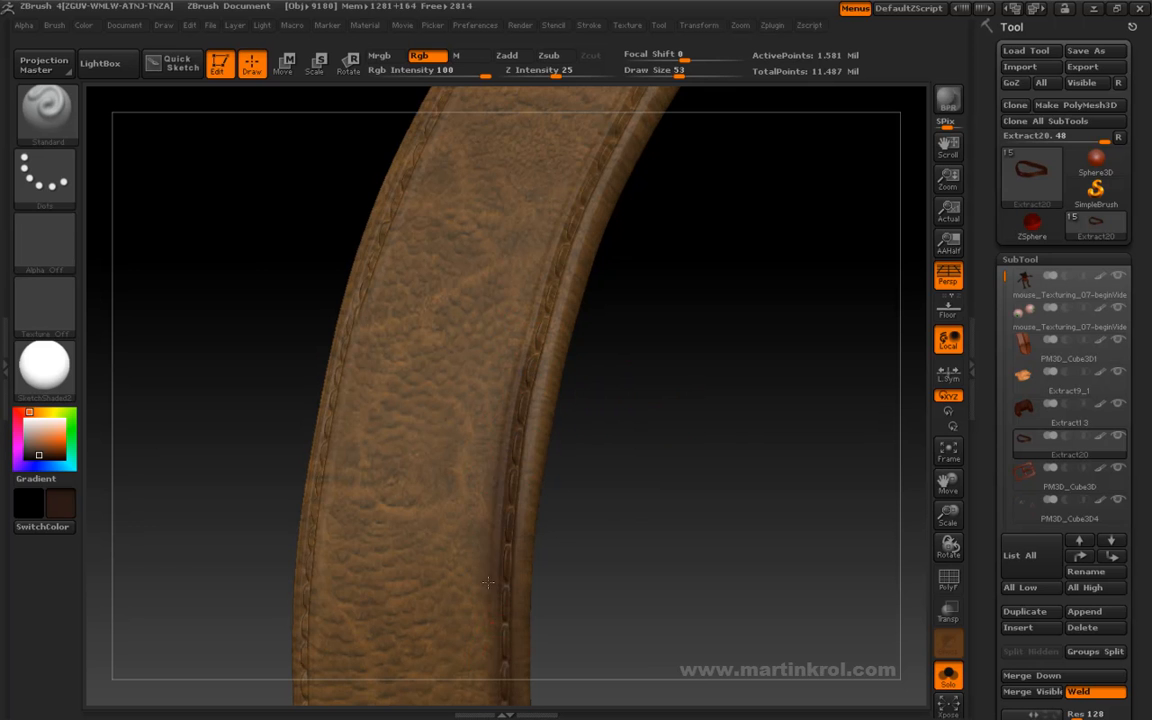
# - Paint dark brown along the inner-curve stitching on the first part of the belt's back section
pyautogui.moveTo(640, 295)
pyautogui.mouseDown()
pyautogui.moveTo(609, 496)
pyautogui.moveTo(598, 478)
pyautogui.mouseUp()
pyautogui.moveTo(516, 518); pyautogui.dragTo(555, 385)
pyautogui.moveTo(338, 322)
pyautogui.mouseDown()
pyautogui.moveTo(432, 385)
pyautogui.moveTo(469, 591)
pyautogui.mouseUp()
pyautogui.moveTo(548, 484)
pyautogui.mouseDown()
pyautogui.moveTo(653, 437)
pyautogui.moveTo(643, 419)
pyautogui.mouseUp()
pyautogui.moveTo(512, 508); pyautogui.dragTo(633, 343)
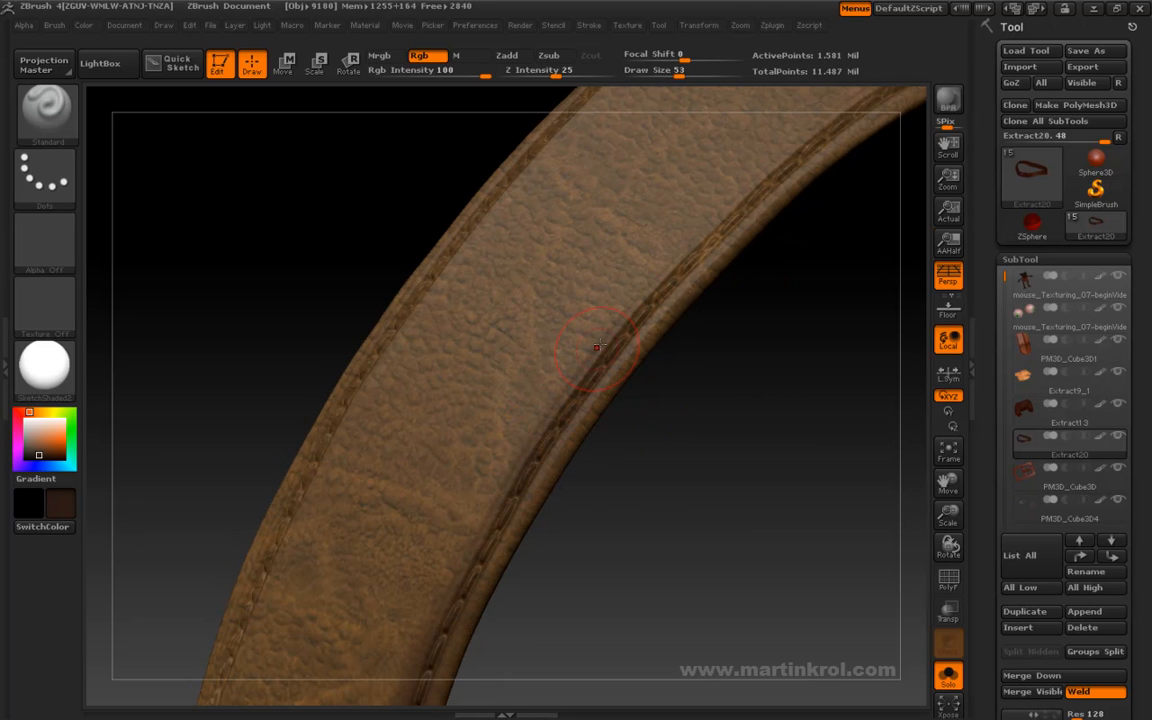
pyautogui.moveTo(541, 500)
pyautogui.mouseDown()
pyautogui.moveTo(620, 460)
pyautogui.moveTo(689, 483)
pyautogui.moveTo(693, 326)
pyautogui.moveTo(725, 368)
pyautogui.moveTo(607, 417)
pyautogui.mouseUp()
# - Set the draw size to 45 and darken the rest of the inner-curve stitching along the belt's back
pyautogui.press('space')
pyautogui.moveTo(668, 332); pyautogui.dragTo(662, 332)
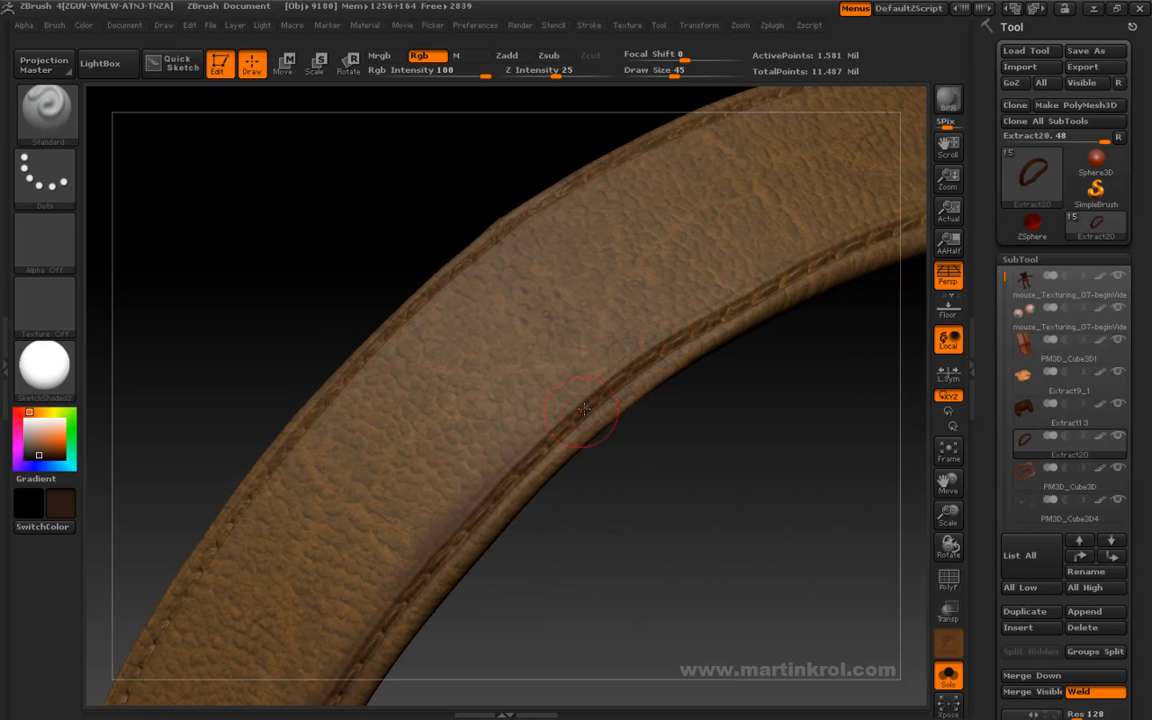
pyautogui.moveTo(720, 314)
pyautogui.mouseDown()
pyautogui.moveTo(635, 455)
pyautogui.moveTo(600, 410)
pyautogui.mouseUp()
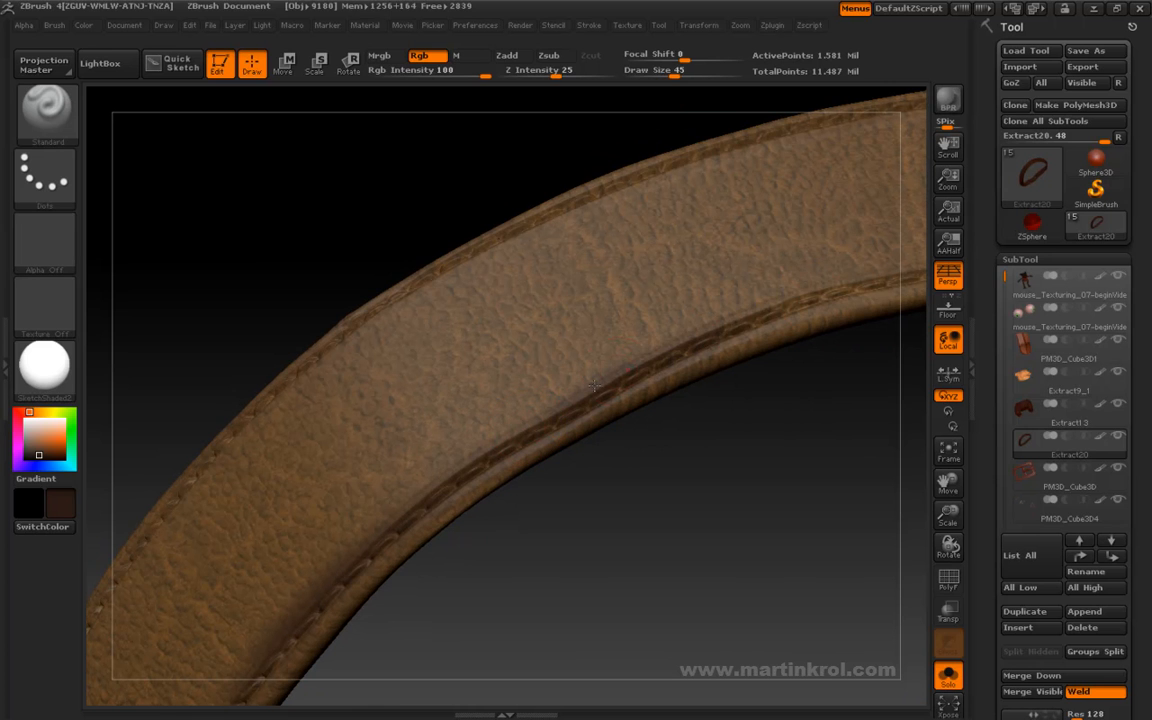
pyautogui.moveTo(650, 460)
pyautogui.mouseDown()
pyautogui.moveTo(699, 429)
pyautogui.moveTo(548, 481)
pyautogui.moveTo(560, 419)
pyautogui.moveTo(527, 393)
pyautogui.mouseUp()
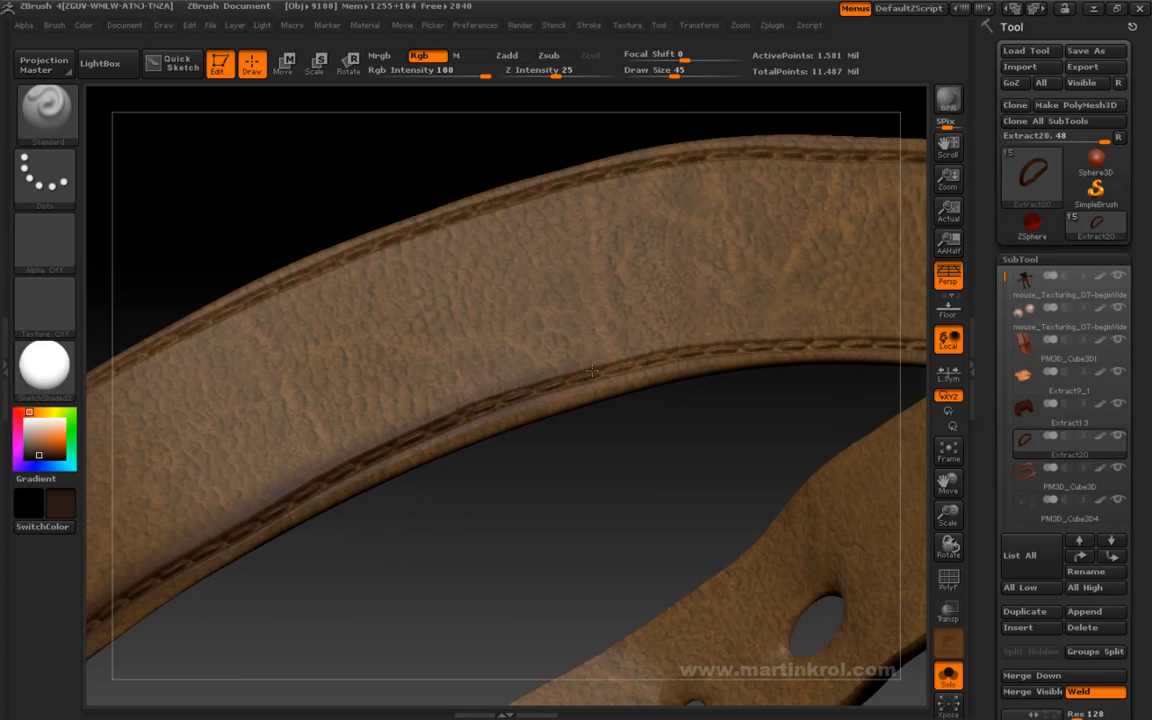
pyautogui.moveTo(643, 446)
pyautogui.mouseDown()
pyautogui.moveTo(566, 468)
pyautogui.moveTo(575, 430)
pyautogui.mouseUp()
pyautogui.moveTo(699, 432); pyautogui.dragTo(420, 403)
pyautogui.moveTo(600, 440); pyautogui.dragTo(612, 350)
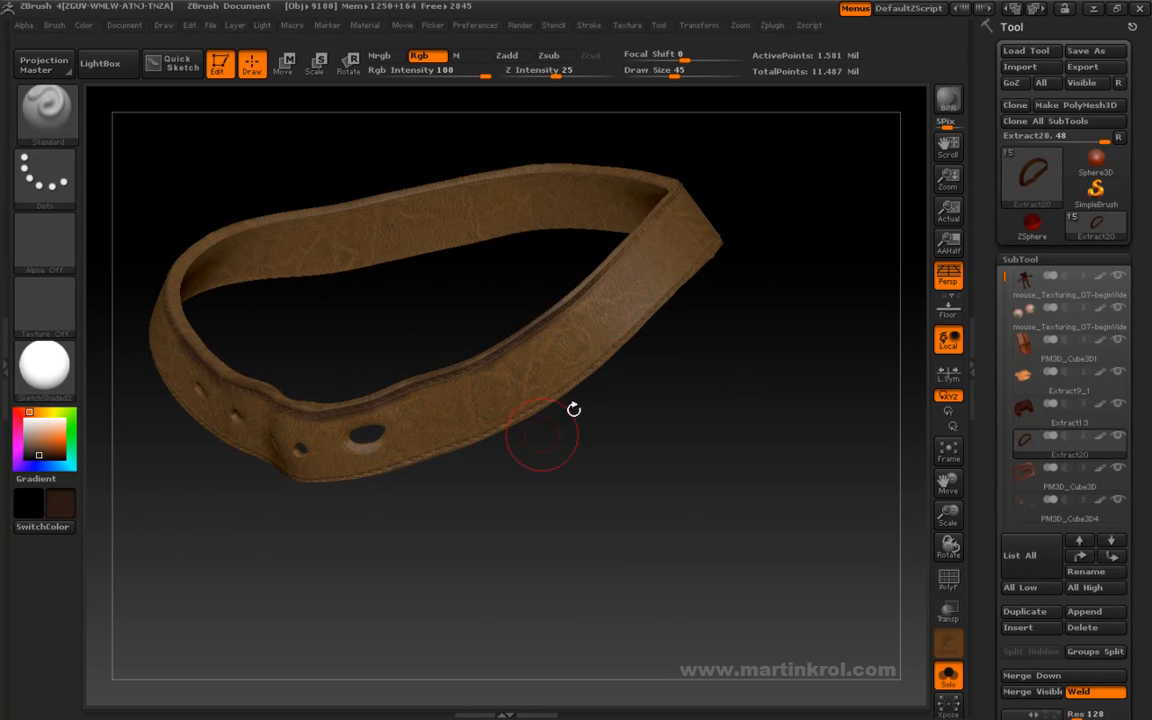
# - Darken the upper stitched edge between the large hole and the far bend, using draw sizes 22 and 37
pyautogui.keyDown('alt'); pyautogui.moveTo(378, 358); pyautogui.dragTo(379, 412); pyautogui.keyUp('alt')
pyautogui.moveTo(268, 435); pyautogui.dragTo(421, 433)
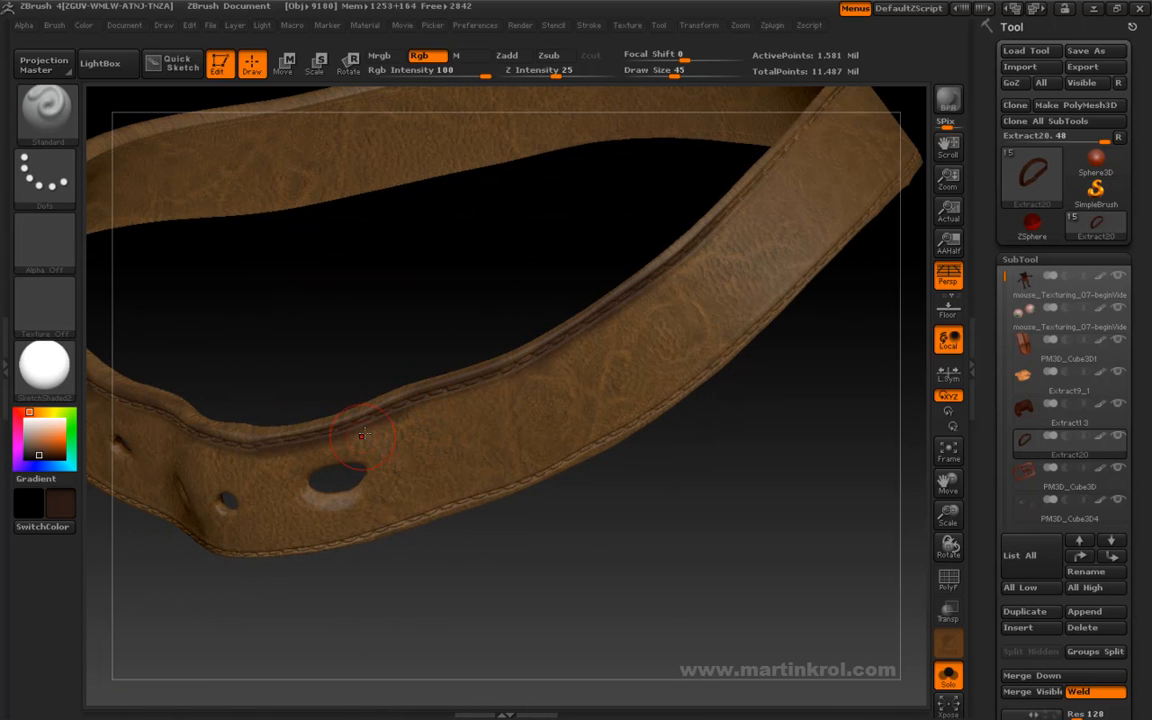
pyautogui.keyDown('alt'); pyautogui.moveTo(478, 326); pyautogui.dragTo(281, 520); pyautogui.keyUp('alt')
pyautogui.press('space')
pyautogui.moveTo(830, 411)
pyautogui.mouseDown()
pyautogui.moveTo(591, 406)
pyautogui.moveTo(522, 352)
pyautogui.moveTo(609, 360)
pyautogui.mouseUp()
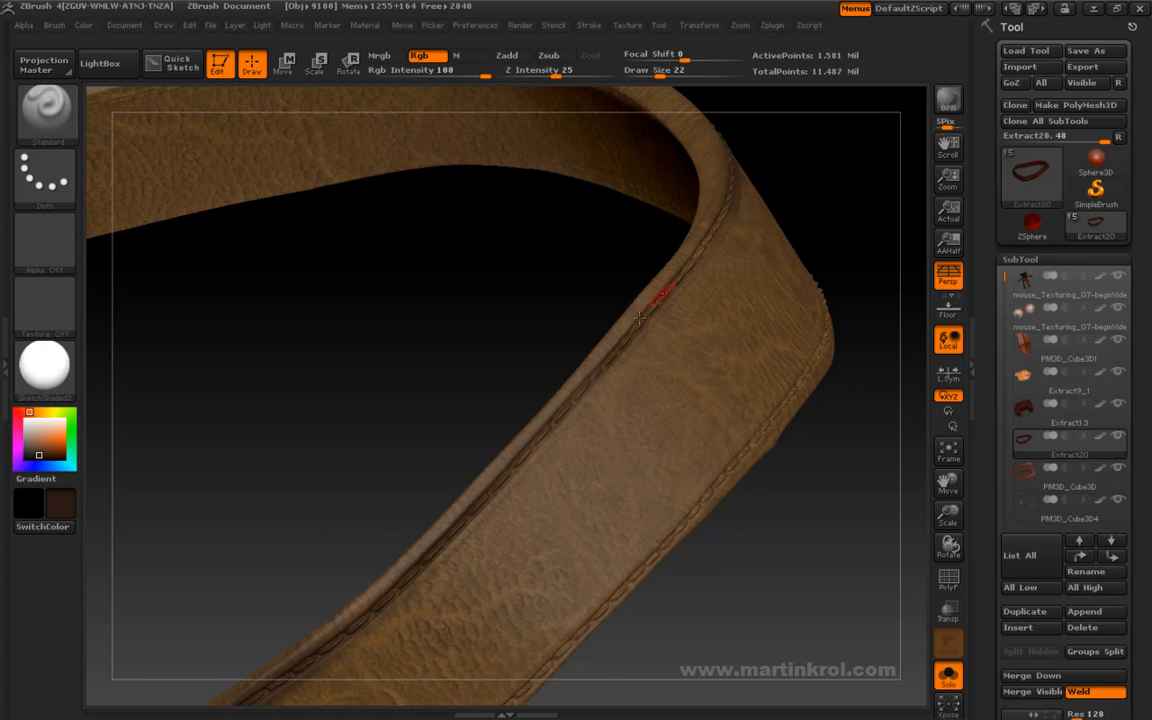
pyautogui.moveTo(622, 222); pyautogui.dragTo(606, 170)
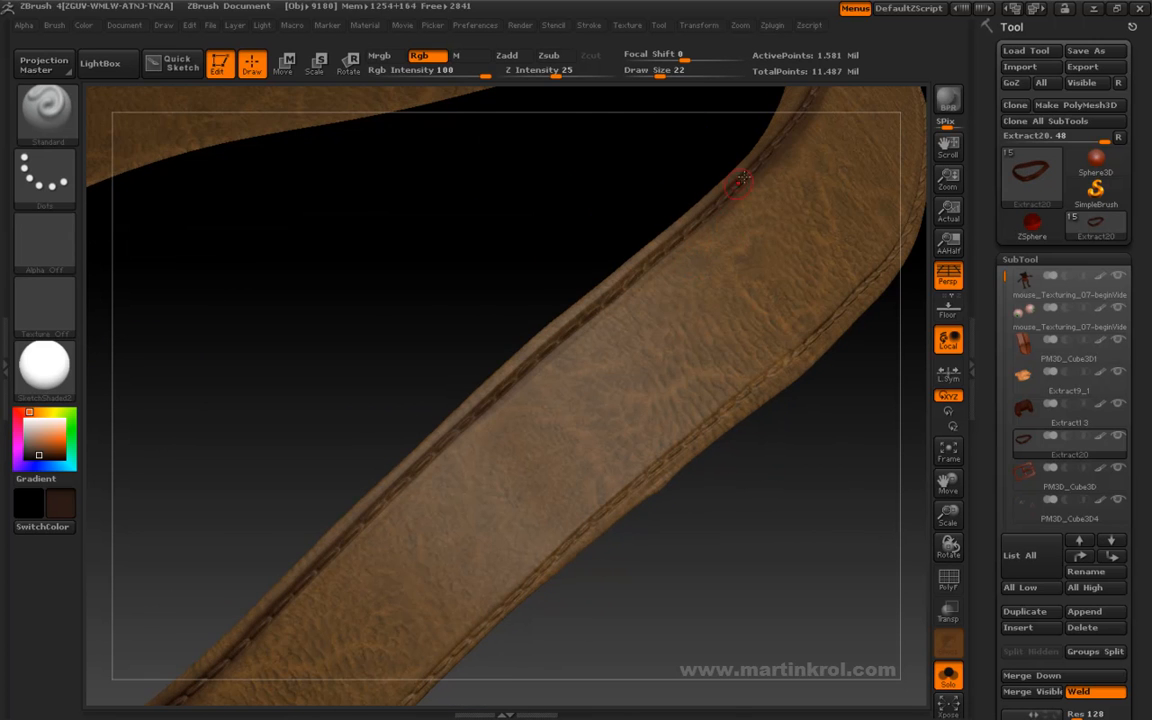
pyautogui.moveTo(562, 240); pyautogui.dragTo(583, 181)
pyautogui.press('s')
pyautogui.moveTo(708, 168); pyautogui.dragTo(719, 168)
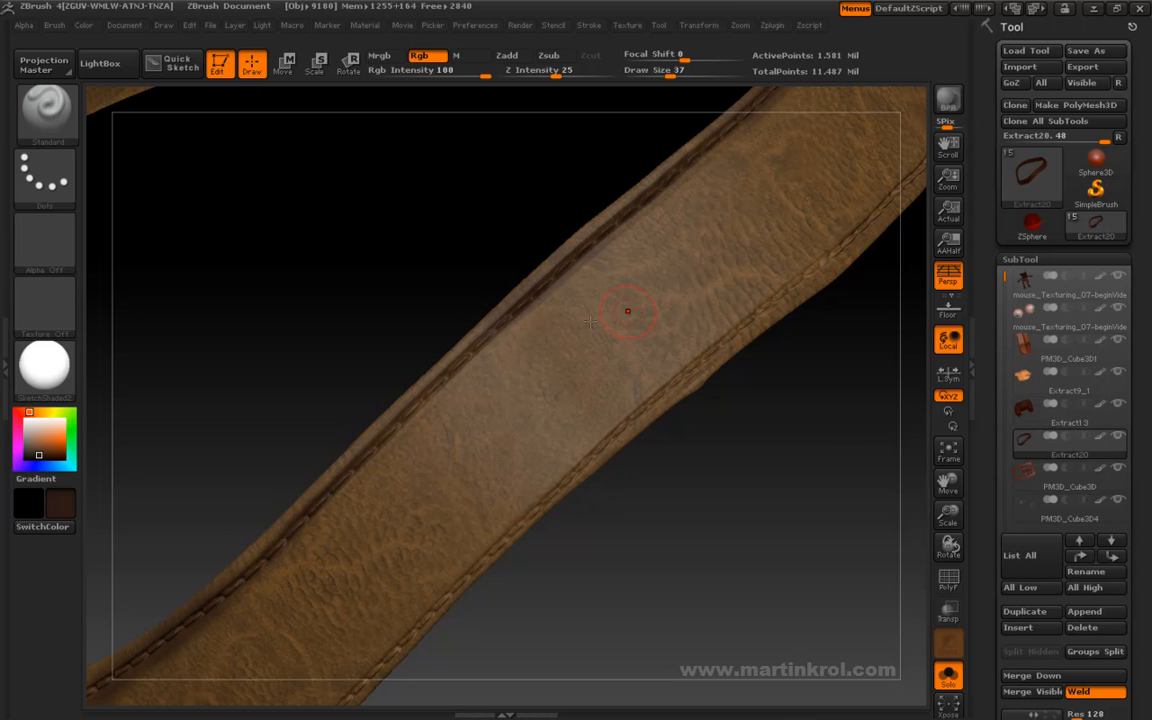
# - Set the draw size to 18 and choose a darker, less saturated brown for the lower stitched edge
pyautogui.press('s')
pyautogui.moveTo(861, 237); pyautogui.dragTo(849, 238)
pyautogui.moveTo(807, 389)
pyautogui.mouseDown()
pyautogui.moveTo(823, 267)
pyautogui.moveTo(733, 332)
pyautogui.mouseUp()
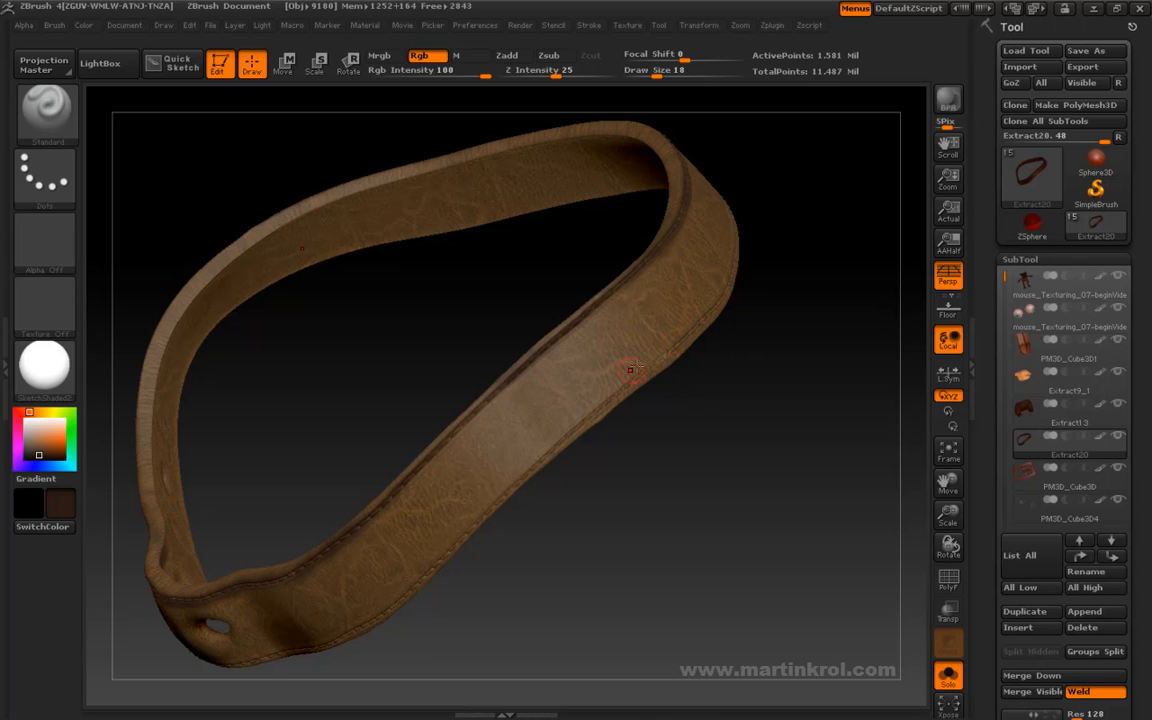
pyautogui.moveTo(642, 418); pyautogui.dragTo(758, 342)
pyautogui.moveTo(538, 425); pyautogui.dragTo(697, 400)
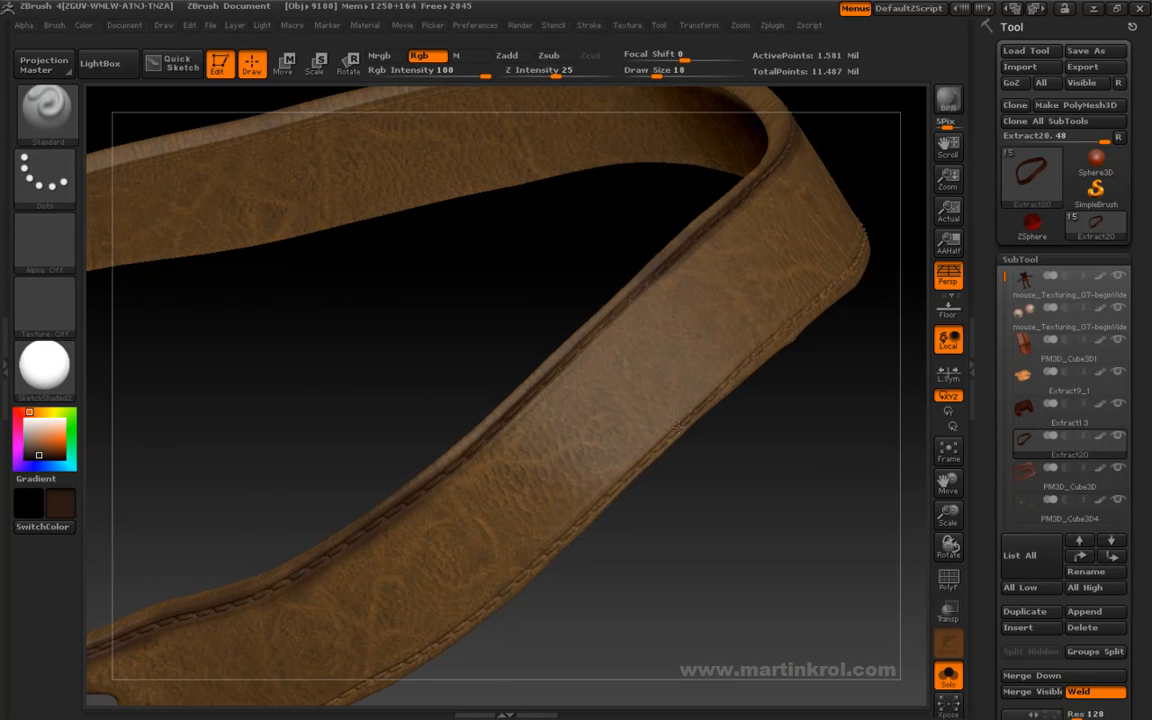
pyautogui.moveTo(694, 481); pyautogui.dragTo(249, 463)
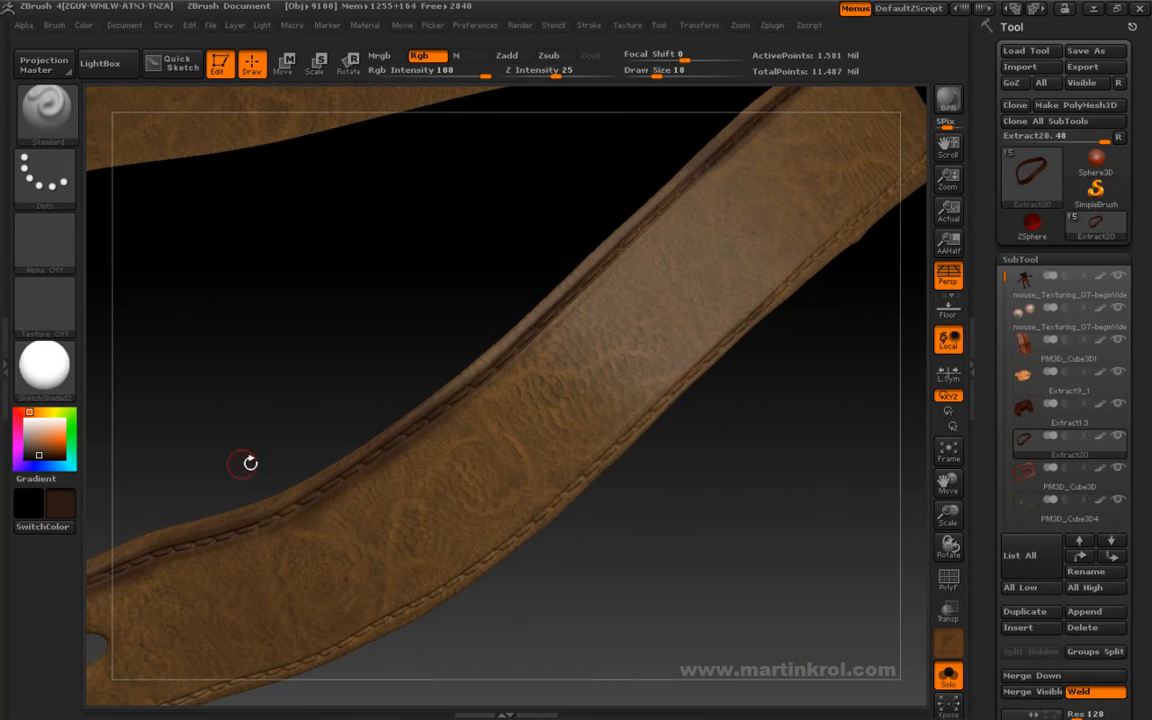
pyautogui.click(36, 457)
# - Paint the darker brown along the lower stitched edge from the front strap toward the large hole
pyautogui.moveTo(650, 413); pyautogui.dragTo(712, 373)
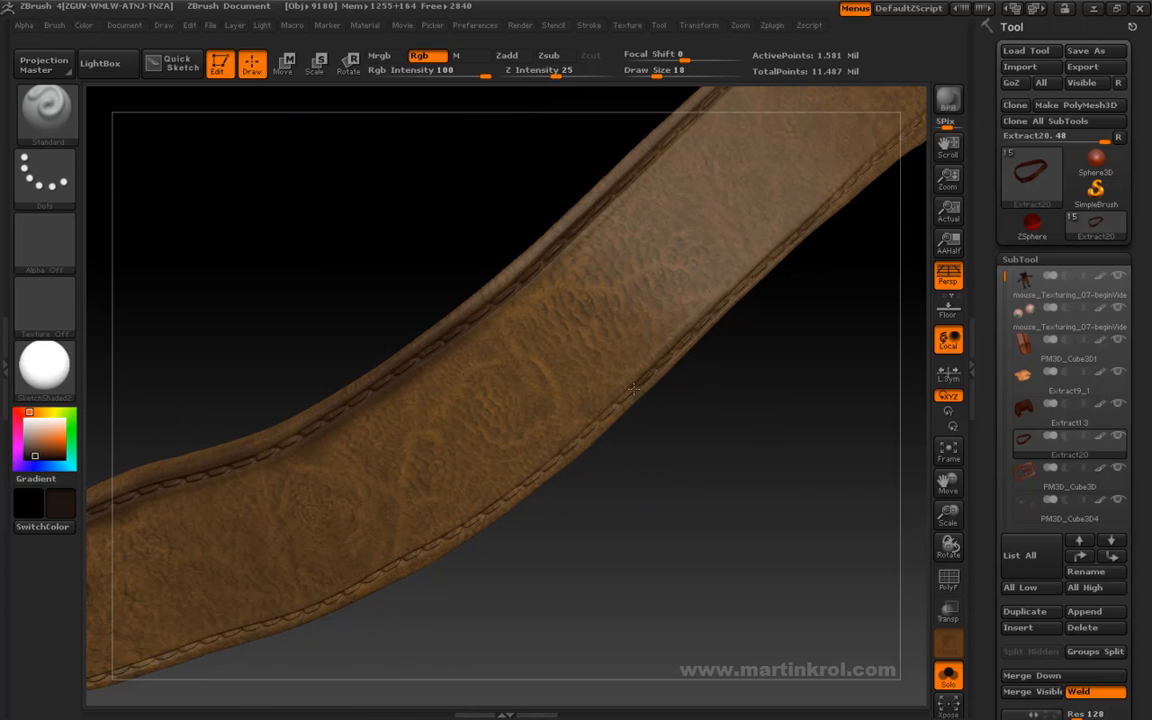
pyautogui.moveTo(545, 490); pyautogui.dragTo(621, 390)
pyautogui.moveTo(476, 408); pyautogui.dragTo(681, 378)
pyautogui.moveTo(500, 395); pyautogui.dragTo(645, 362)
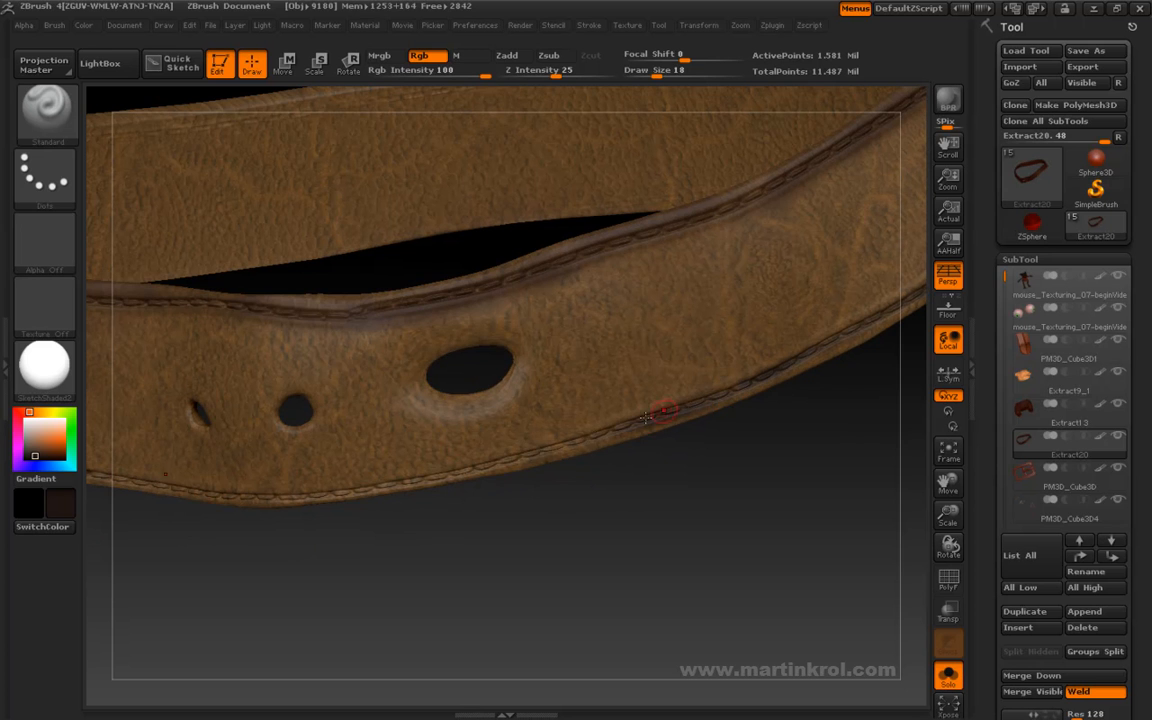
pyautogui.moveTo(600, 432)
pyautogui.mouseDown()
pyautogui.moveTo(535, 470)
pyautogui.moveTo(615, 420)
pyautogui.mouseUp()
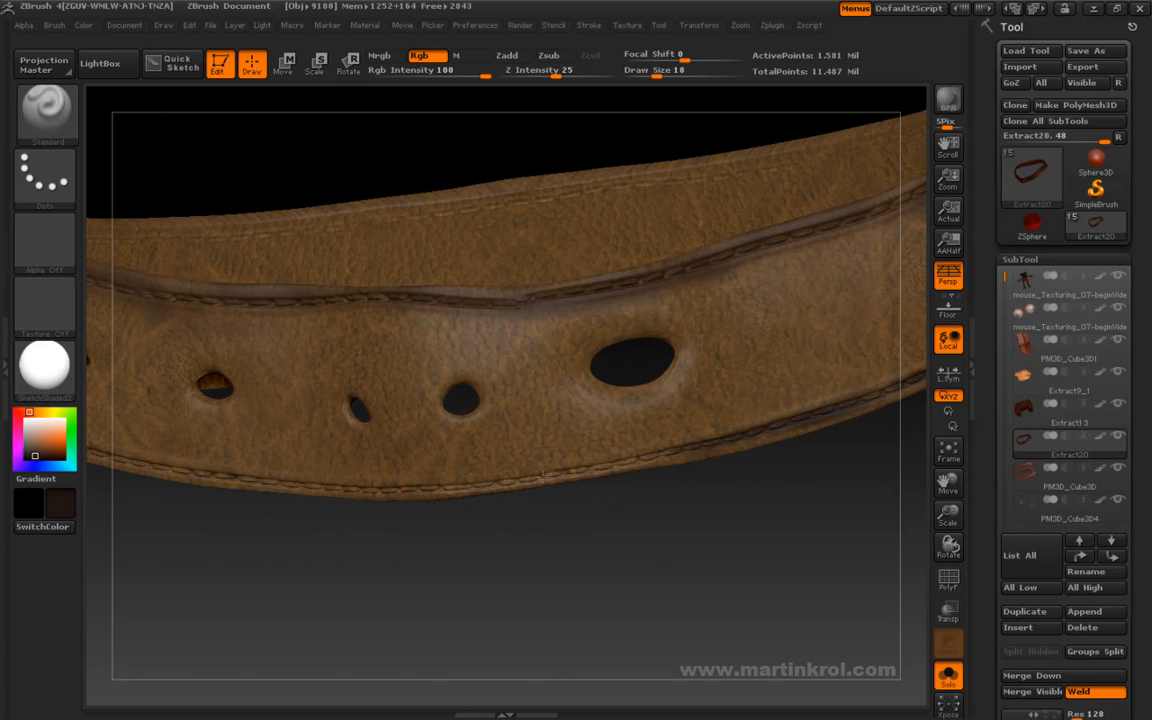
# - Darken the lower stitched edge beneath the row of small belt holes
pyautogui.moveTo(301, 456); pyautogui.dragTo(531, 511)
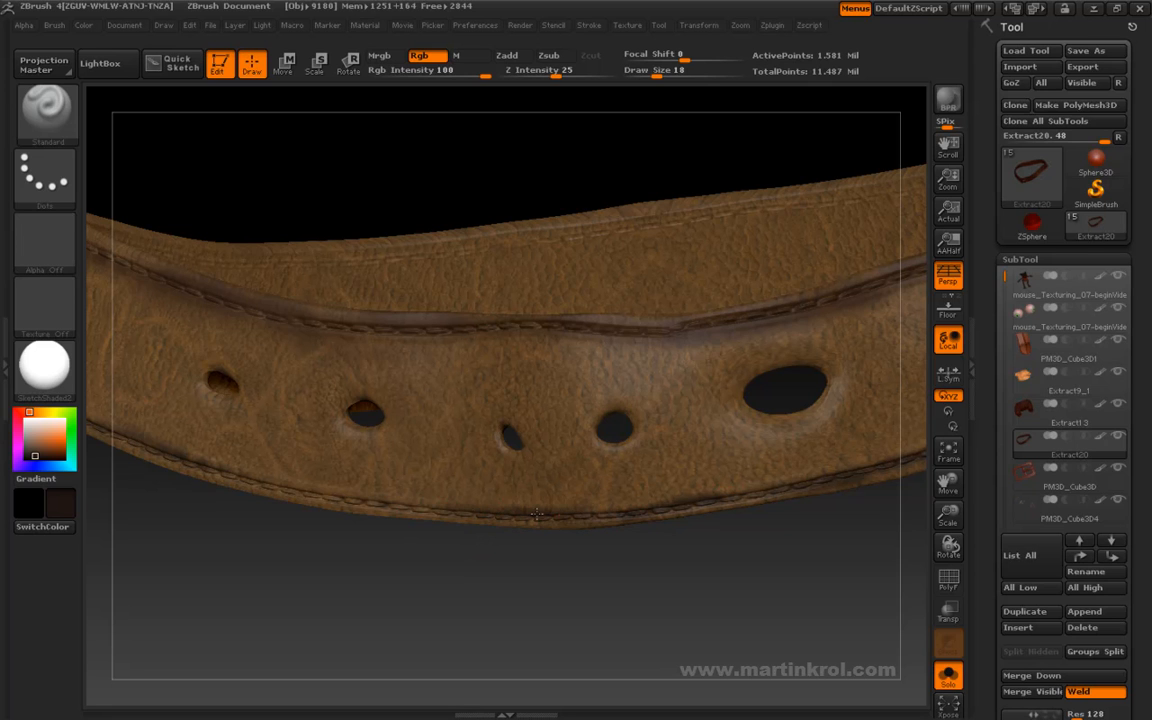
pyautogui.moveTo(240, 479); pyautogui.dragTo(380, 503)
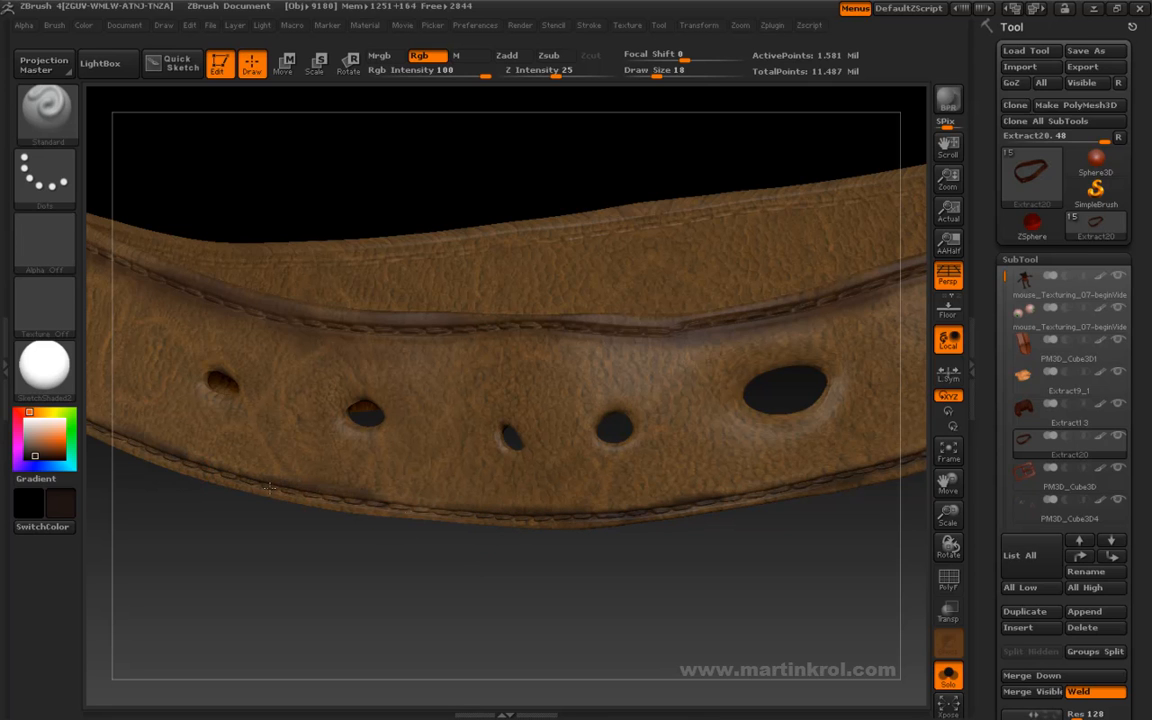
pyautogui.moveTo(301, 489); pyautogui.dragTo(469, 513)
pyautogui.moveTo(168, 457); pyautogui.dragTo(290, 488)
# - Paint dark brown along the lower stitching on the long front strap opposite the holes
pyautogui.moveTo(375, 522)
pyautogui.keyDown('alt'); pyautogui.mouseDown()
pyautogui.moveTo(216, 482)
pyautogui.moveTo(253, 384)
pyautogui.mouseUp(); pyautogui.keyUp('alt')
pyautogui.moveTo(458, 200)
pyautogui.mouseDown()
pyautogui.moveTo(764, 162)
pyautogui.moveTo(694, 231)
pyautogui.moveTo(645, 326)
pyautogui.moveTo(684, 337)
pyautogui.moveTo(733, 387)
pyautogui.mouseUp()
pyautogui.keyDown('alt'); pyautogui.moveTo(703, 474); pyautogui.dragTo(564, 531); pyautogui.keyUp('alt')
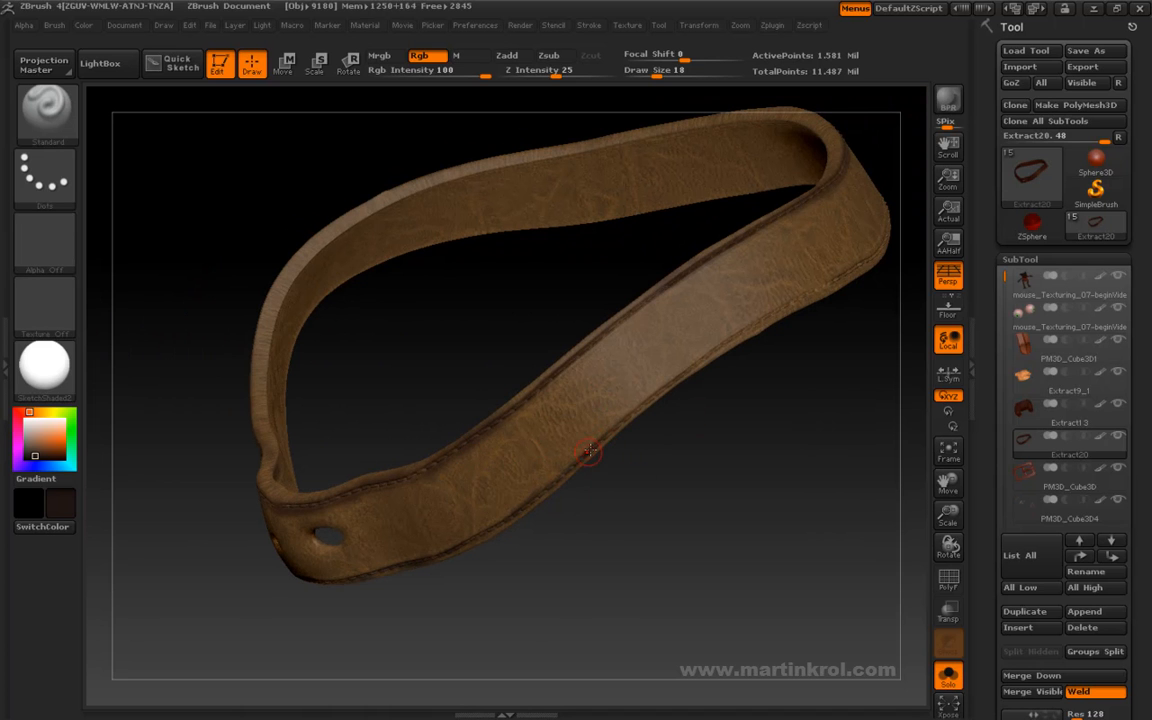
pyautogui.moveTo(646, 469); pyautogui.dragTo(683, 484)
pyautogui.moveTo(706, 361); pyautogui.dragTo(612, 443)
pyautogui.moveTo(778, 377); pyautogui.dragTo(712, 397)
pyautogui.moveTo(746, 340)
pyautogui.mouseDown()
pyautogui.moveTo(604, 436)
pyautogui.moveTo(684, 445)
pyautogui.moveTo(702, 421)
pyautogui.moveTo(591, 436)
pyautogui.moveTo(516, 480)
pyautogui.mouseUp()
pyautogui.moveTo(788, 343); pyautogui.dragTo(690, 382)
pyautogui.moveTo(591, 451)
pyautogui.mouseDown()
pyautogui.moveTo(705, 445)
pyautogui.moveTo(617, 427)
pyautogui.mouseUp()
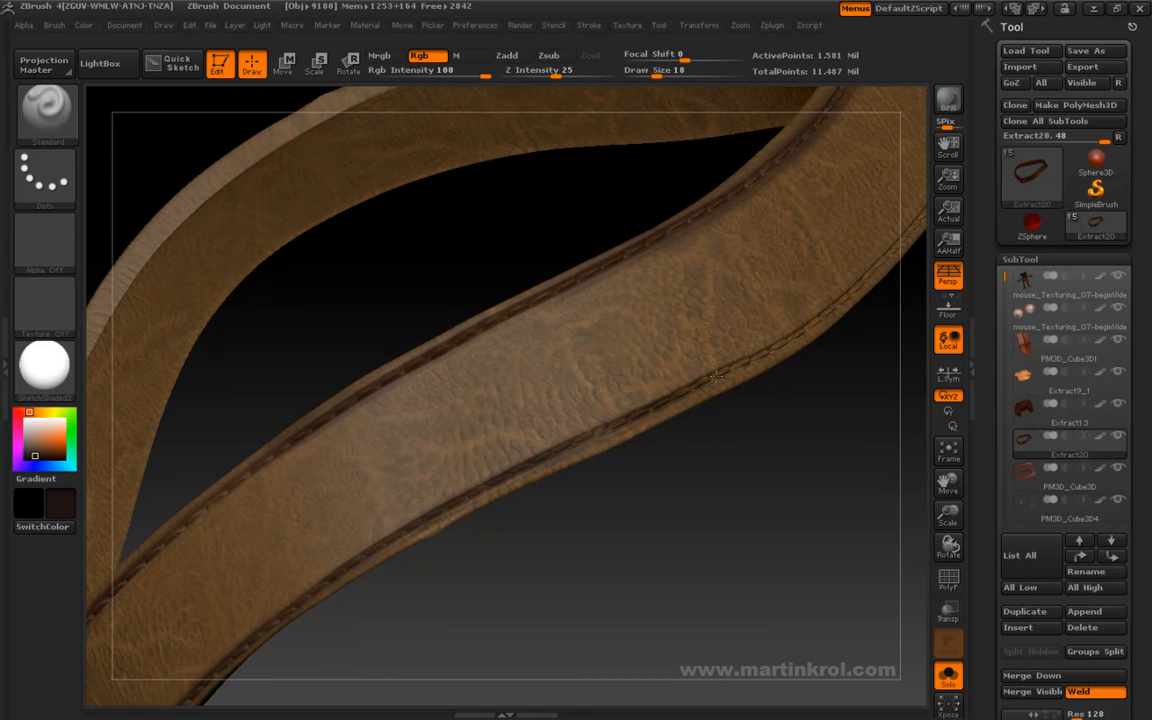
# - Strengthen the dark brown shading on the front strap's lower stitching and extend it toward the far bend
pyautogui.moveTo(804, 369); pyautogui.dragTo(653, 440)
pyautogui.moveTo(591, 470); pyautogui.dragTo(566, 491)
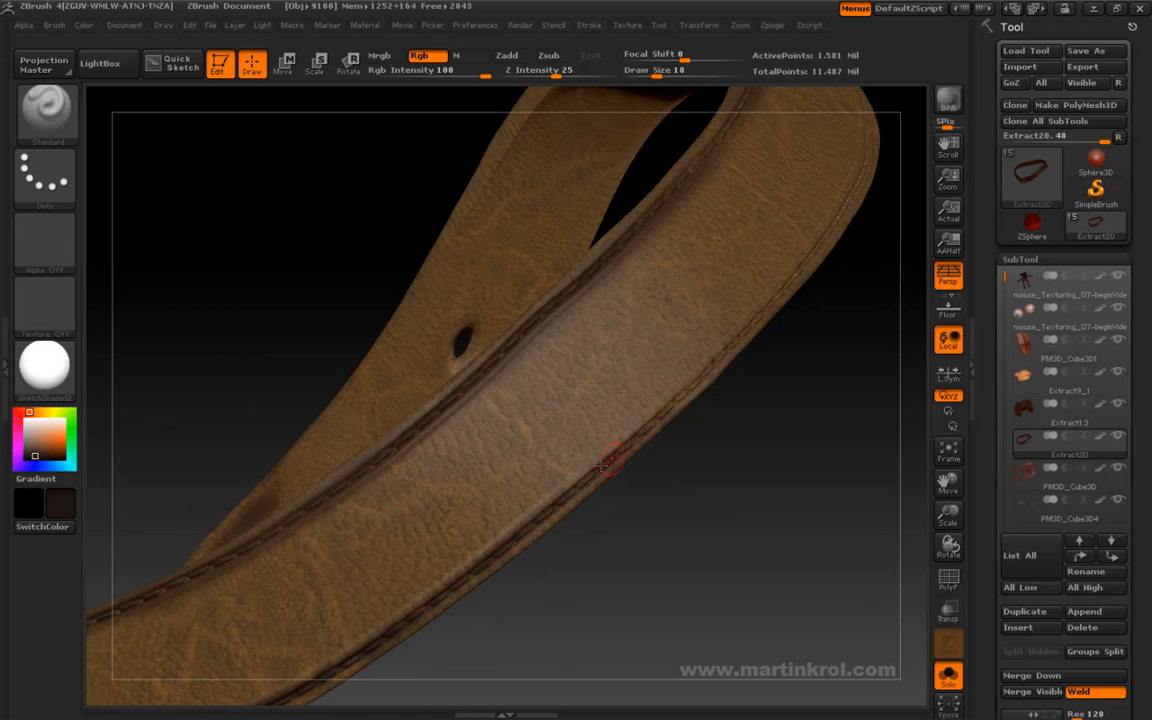
pyautogui.moveTo(746, 398); pyautogui.dragTo(547, 418)
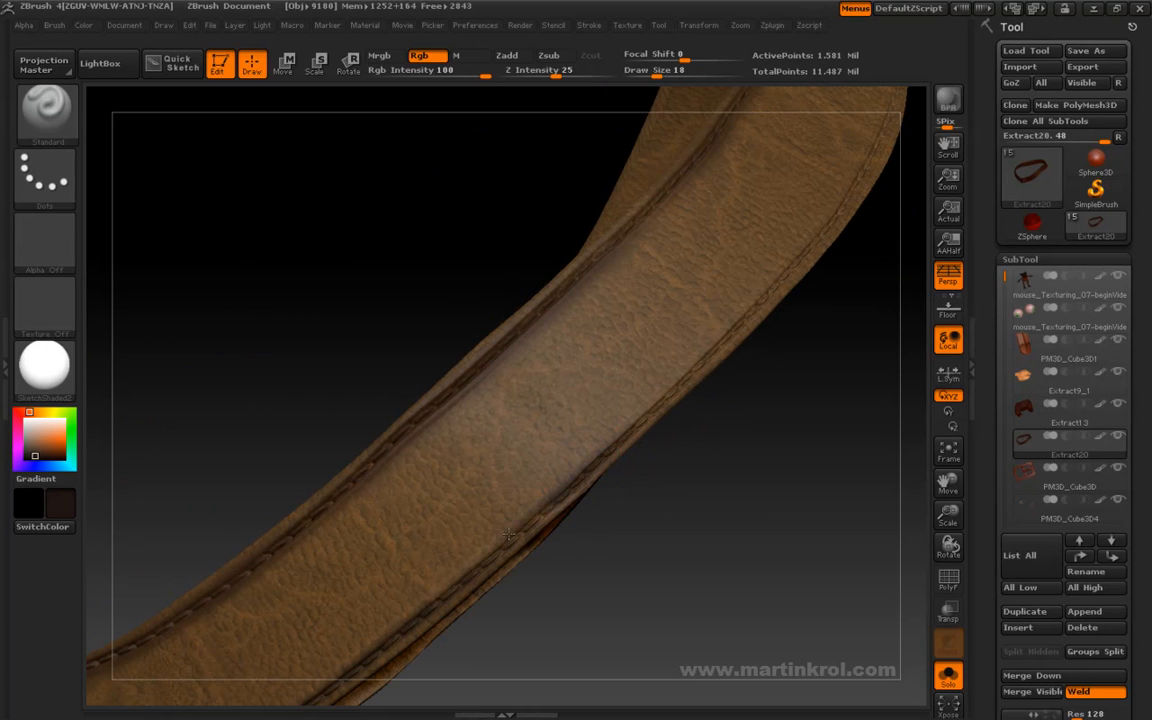
pyautogui.moveTo(569, 523); pyautogui.dragTo(665, 410)
pyautogui.moveTo(550, 513); pyautogui.dragTo(643, 465)
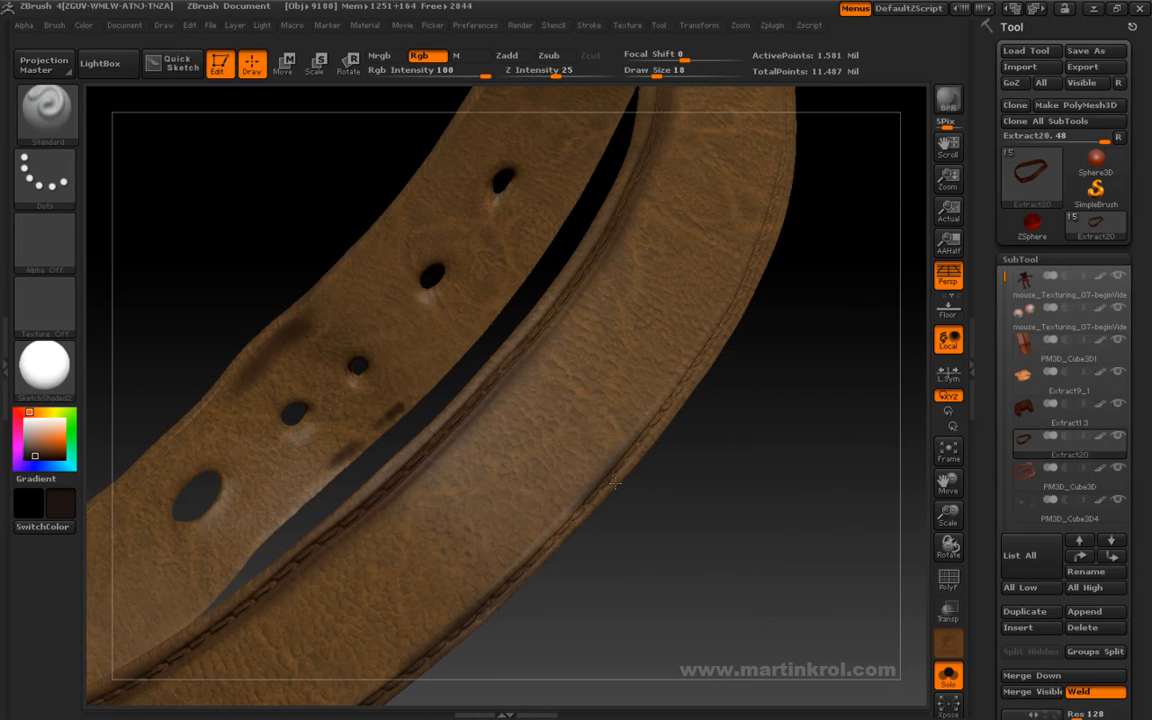
pyautogui.moveTo(739, 416); pyautogui.dragTo(689, 470)
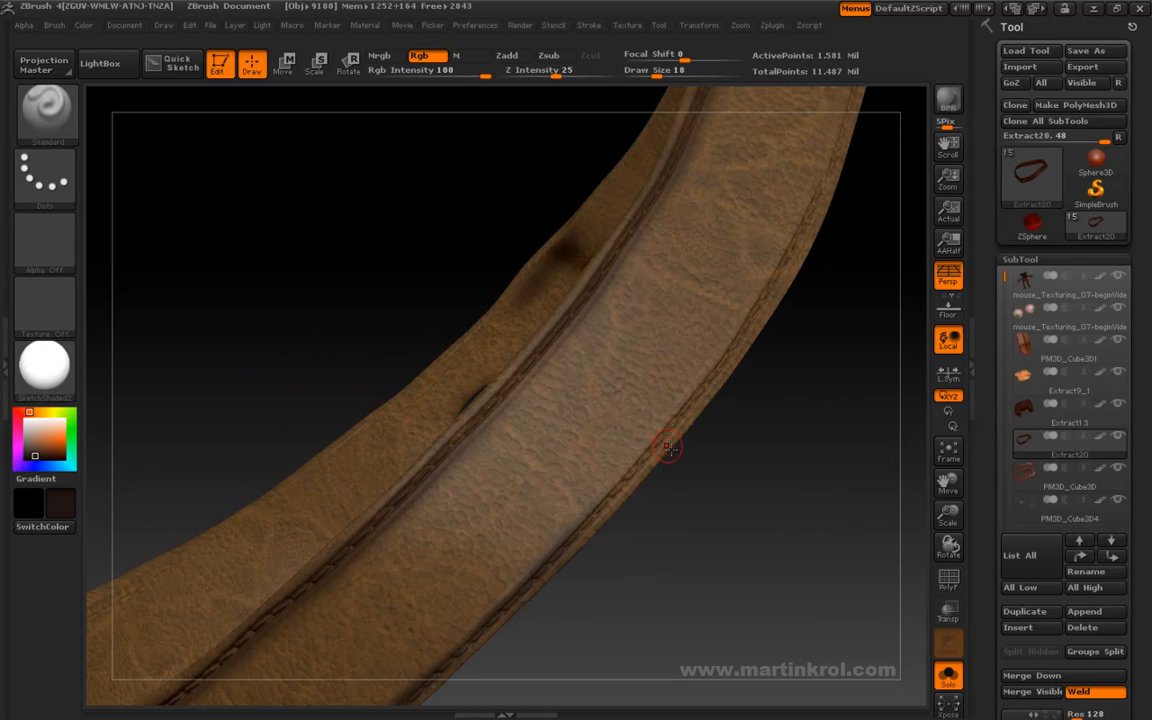
pyautogui.moveTo(744, 392); pyautogui.dragTo(654, 467)
# - Darken the lower stitching of the long strap with dark brown toward its far bend
pyautogui.moveTo(566, 566); pyautogui.dragTo(600, 358)
pyautogui.moveTo(544, 548); pyautogui.dragTo(555, 375)
pyautogui.moveTo(565, 507); pyautogui.dragTo(663, 427)
pyautogui.moveTo(598, 405); pyautogui.dragTo(545, 445)
pyautogui.moveTo(545, 604); pyautogui.dragTo(545, 308)
pyautogui.moveTo(558, 456)
pyautogui.mouseDown()
pyautogui.moveTo(663, 411)
pyautogui.moveTo(548, 442)
pyautogui.mouseUp()
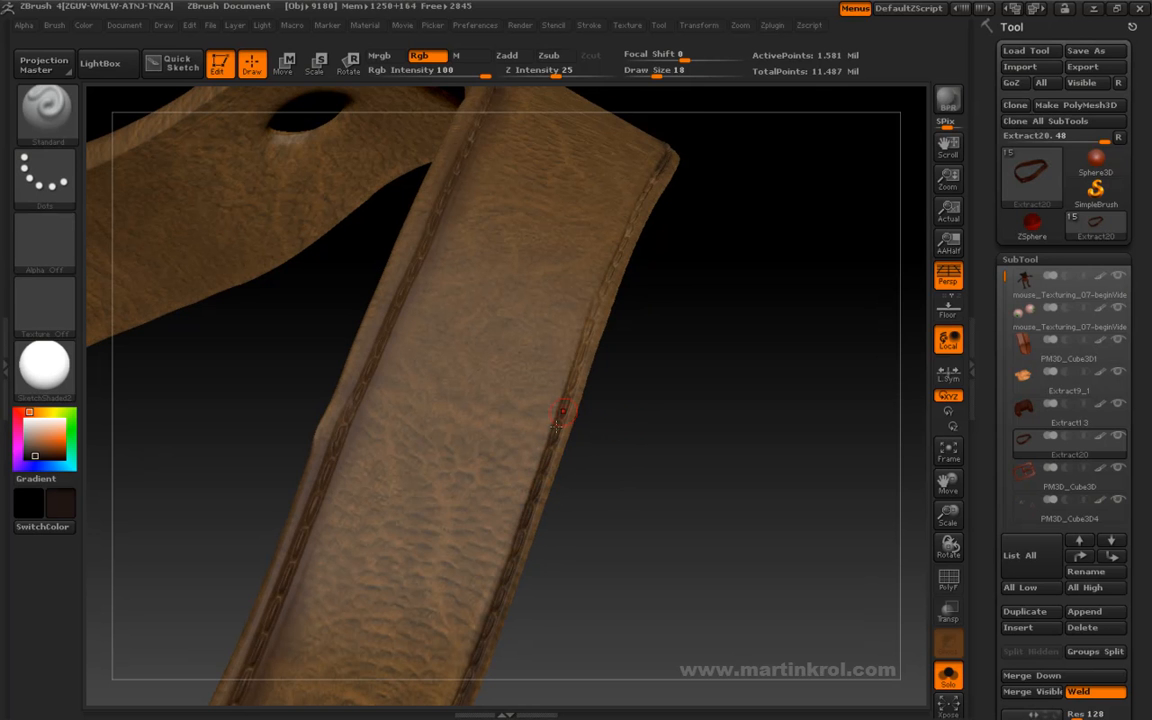
# - Touch up the dark brown shading along the upper stitched edge of the long strap
pyautogui.moveTo(620, 489); pyautogui.dragTo(643, 381)
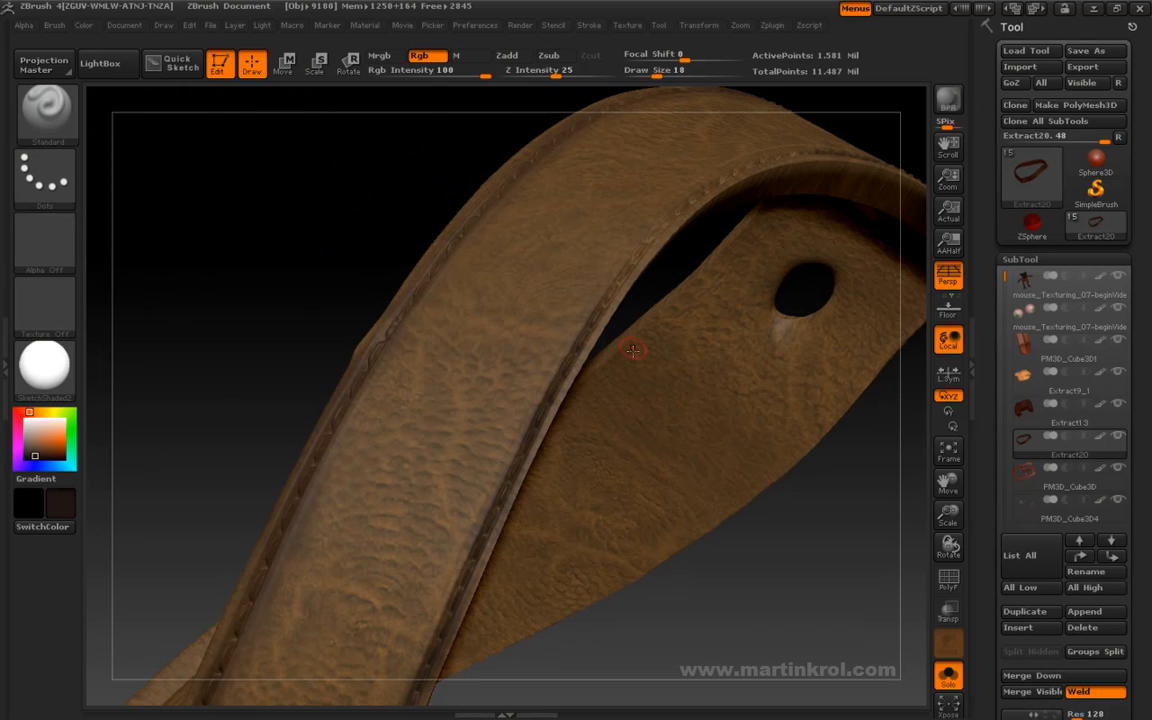
pyautogui.moveTo(663, 265); pyautogui.dragTo(645, 364)
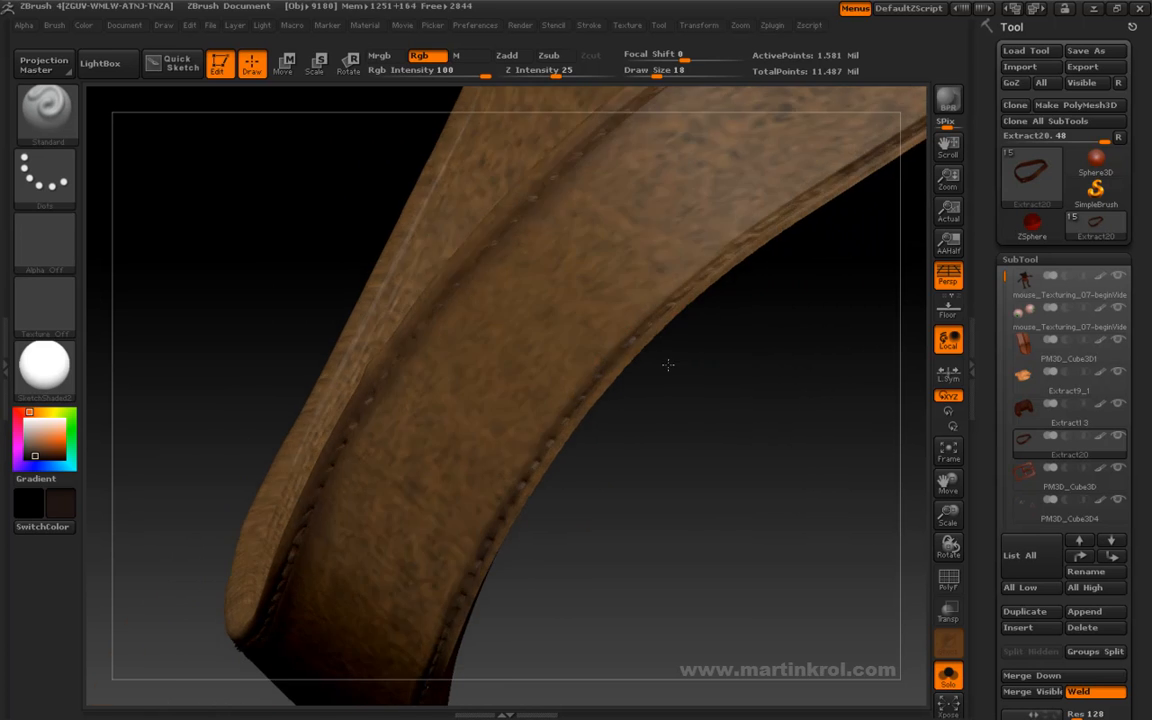
pyautogui.moveTo(715, 316); pyautogui.dragTo(559, 419)
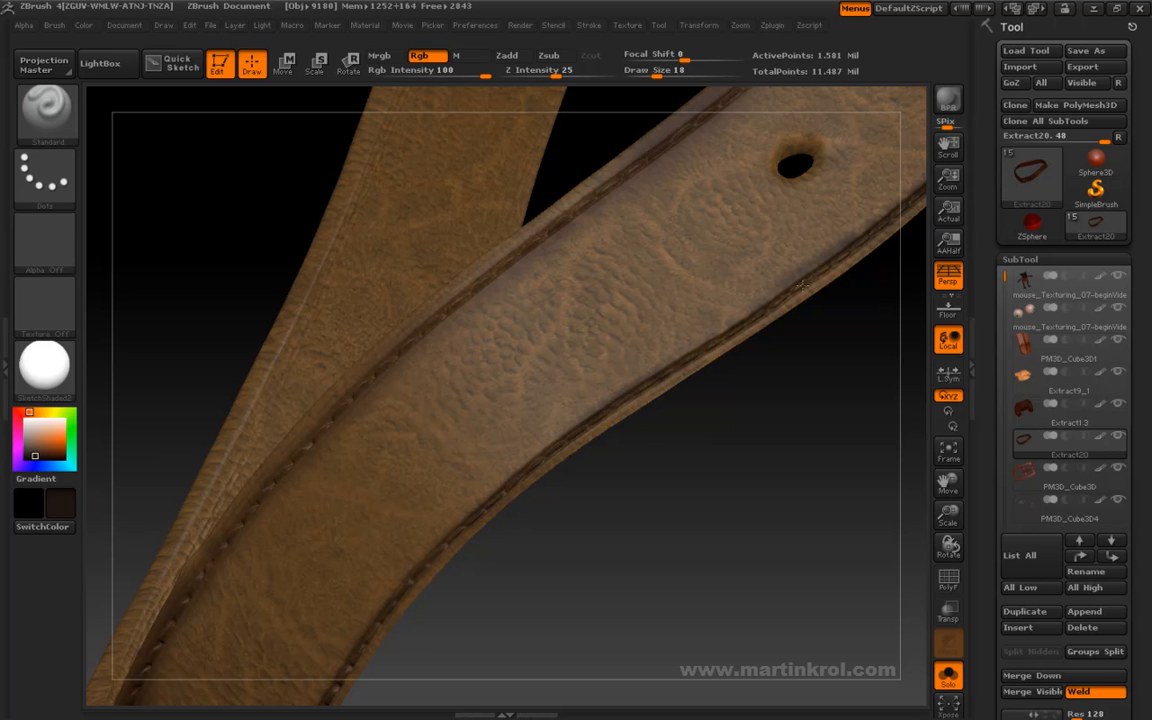
pyautogui.moveTo(753, 360); pyautogui.dragTo(732, 242)
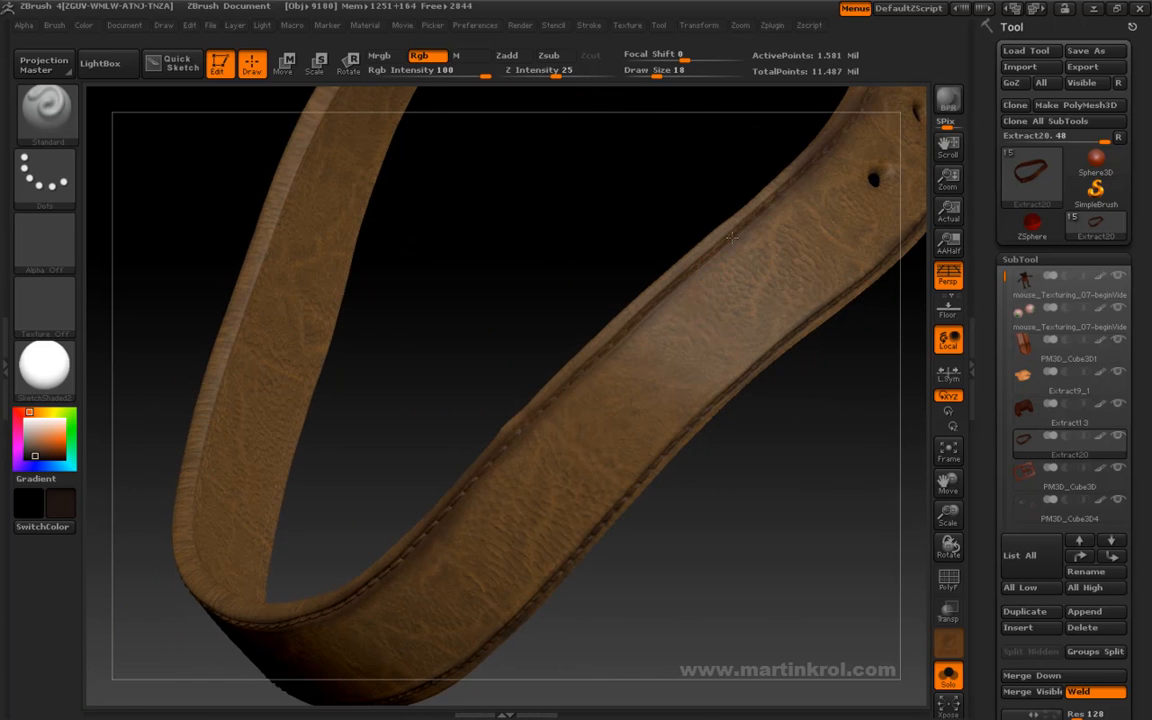
pyautogui.moveTo(668, 287)
pyautogui.mouseDown()
pyautogui.moveTo(553, 321)
pyautogui.moveTo(676, 292)
pyautogui.mouseUp()
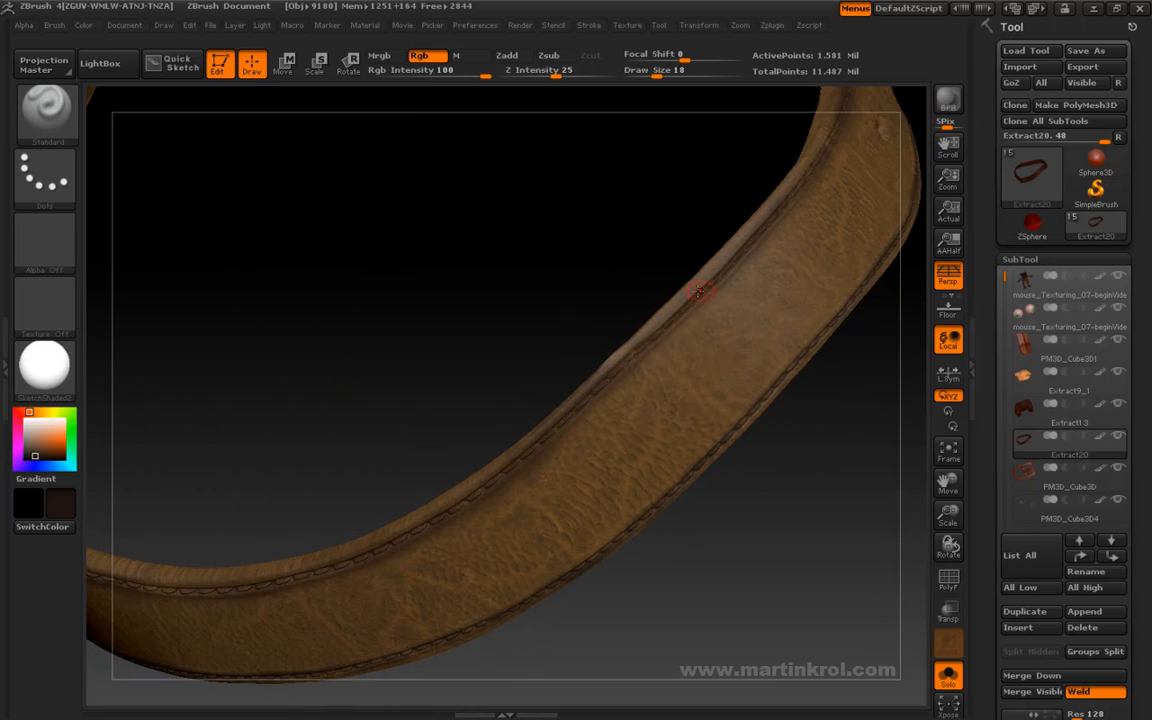
pyautogui.moveTo(590, 382); pyautogui.dragTo(612, 334)
pyautogui.moveTo(536, 408); pyautogui.dragTo(665, 413)
# - Sample a medium brown from the belt and soften the shading beside the upper stitching
pyautogui.press('c')
pyautogui.keyDown('alt'); pyautogui.moveTo(593, 350); pyautogui.dragTo(606, 440); pyautogui.keyUp('alt')
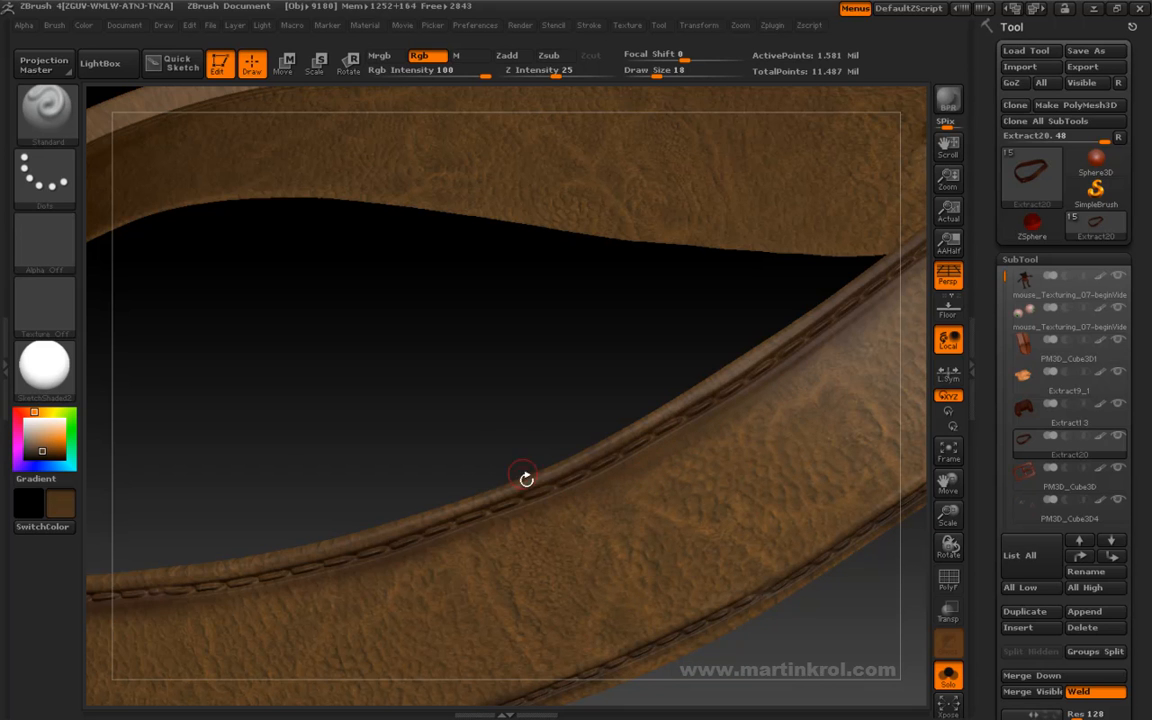
pyautogui.keyDown('alt'); pyautogui.moveTo(517, 447); pyautogui.dragTo(481, 278); pyautogui.keyUp('alt')
pyautogui.keyDown('alt'); pyautogui.moveTo(547, 407); pyautogui.dragTo(573, 427); pyautogui.keyUp('alt')
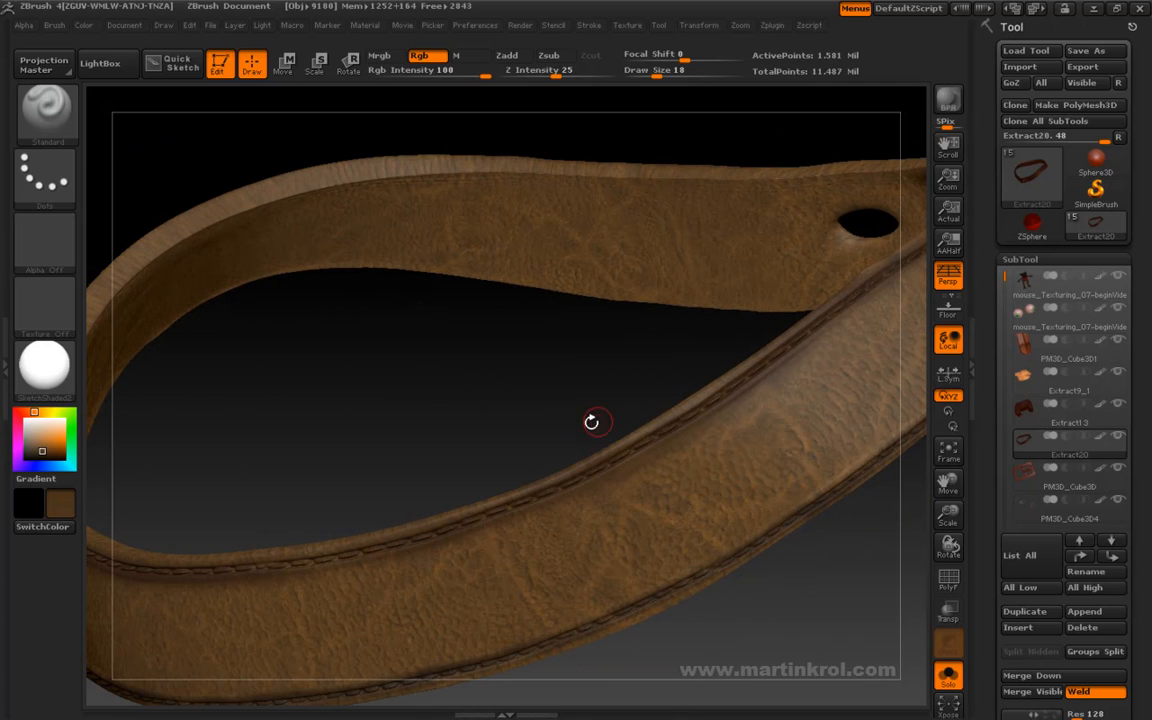
pyautogui.moveTo(502, 248); pyautogui.dragTo(590, 366)
pyautogui.keyDown('alt'); pyautogui.moveTo(661, 381); pyautogui.dragTo(607, 358); pyautogui.keyUp('alt')
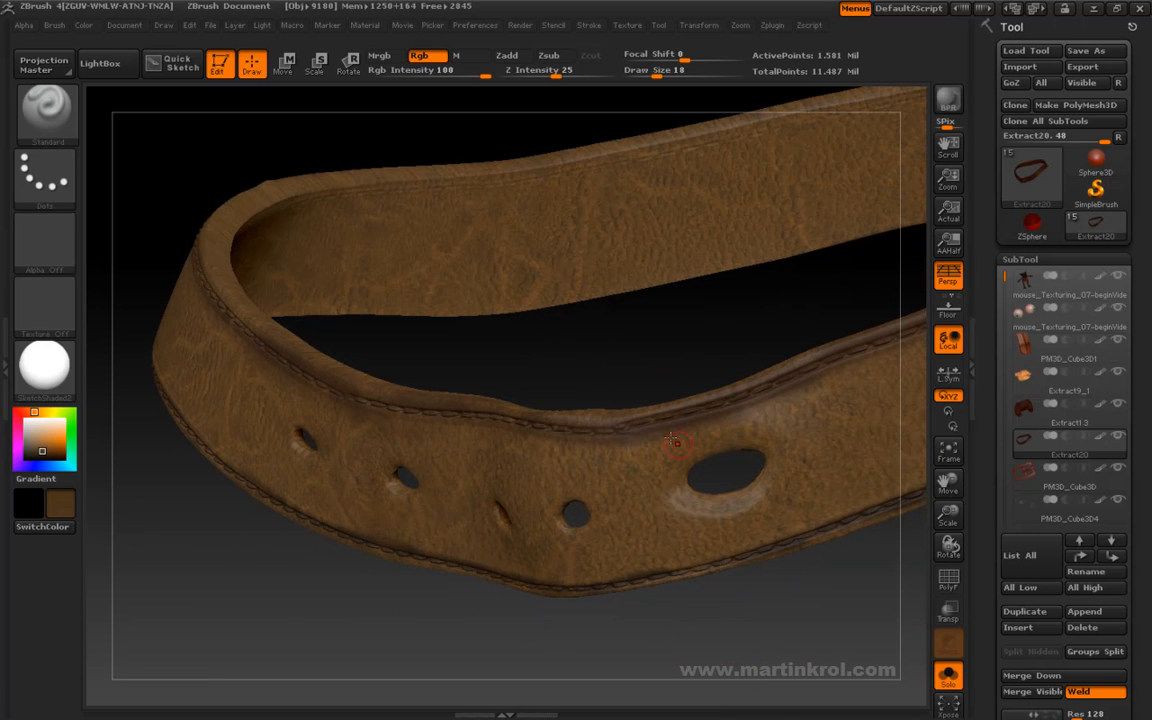
# - Sample the leather's brown near the large hole and set the draw size to 11
pyautogui.press('c')
pyautogui.press('space')
pyautogui.moveTo(673, 427); pyautogui.dragTo(668, 425)
pyautogui.keyDown('ctrl'); pyautogui.moveTo(669, 425); pyautogui.dragTo(672, 475, button='right'); pyautogui.keyUp('ctrl')
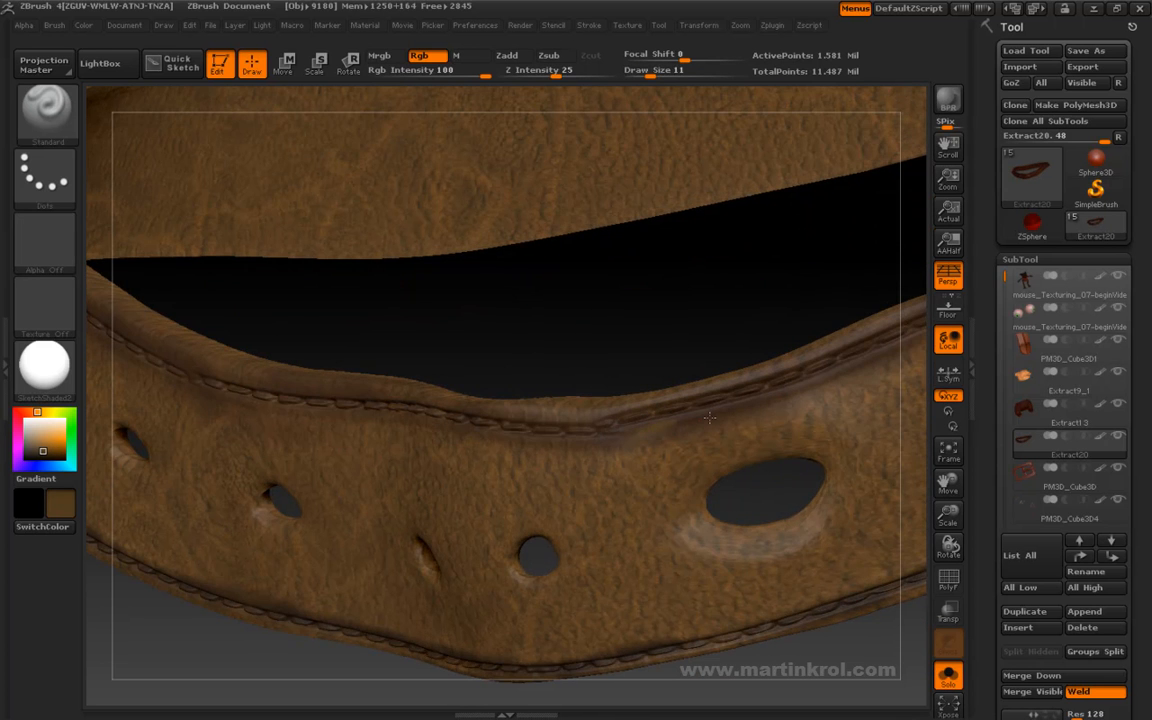
# - Switch the brush to the Color Spray stroke and spray brown between the upper stitching and the large hole at draw size 12
pyautogui.press('space')
pyautogui.click(45, 175)
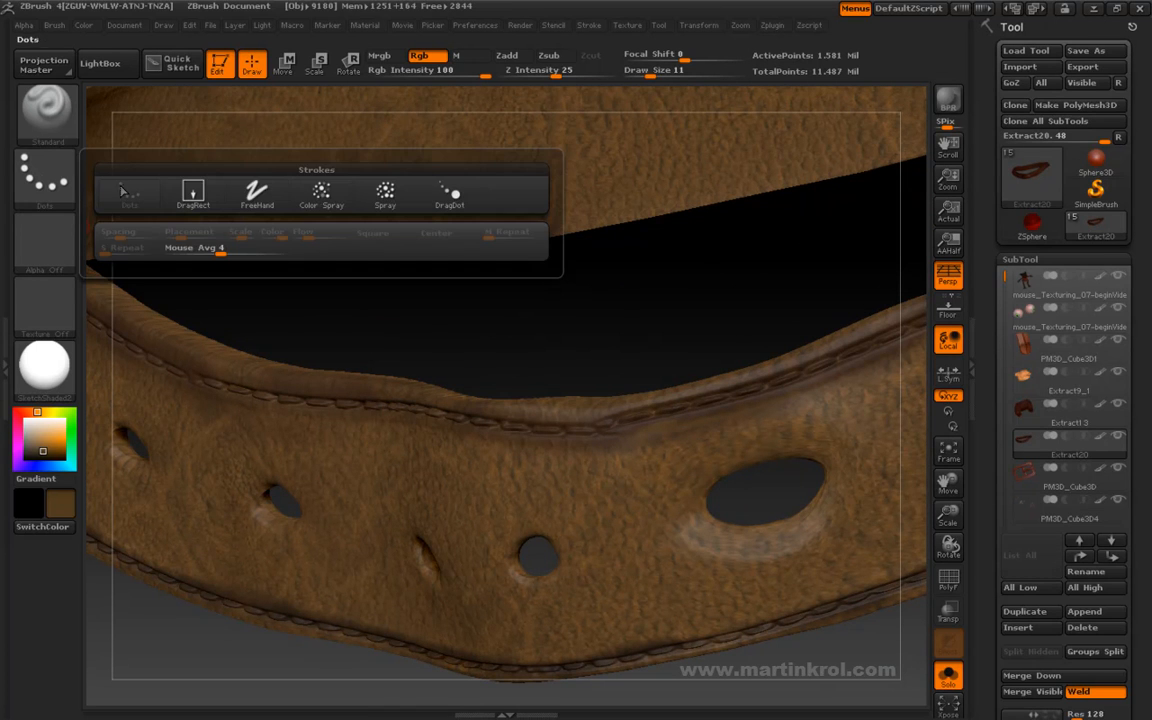
pyautogui.click(322, 196)
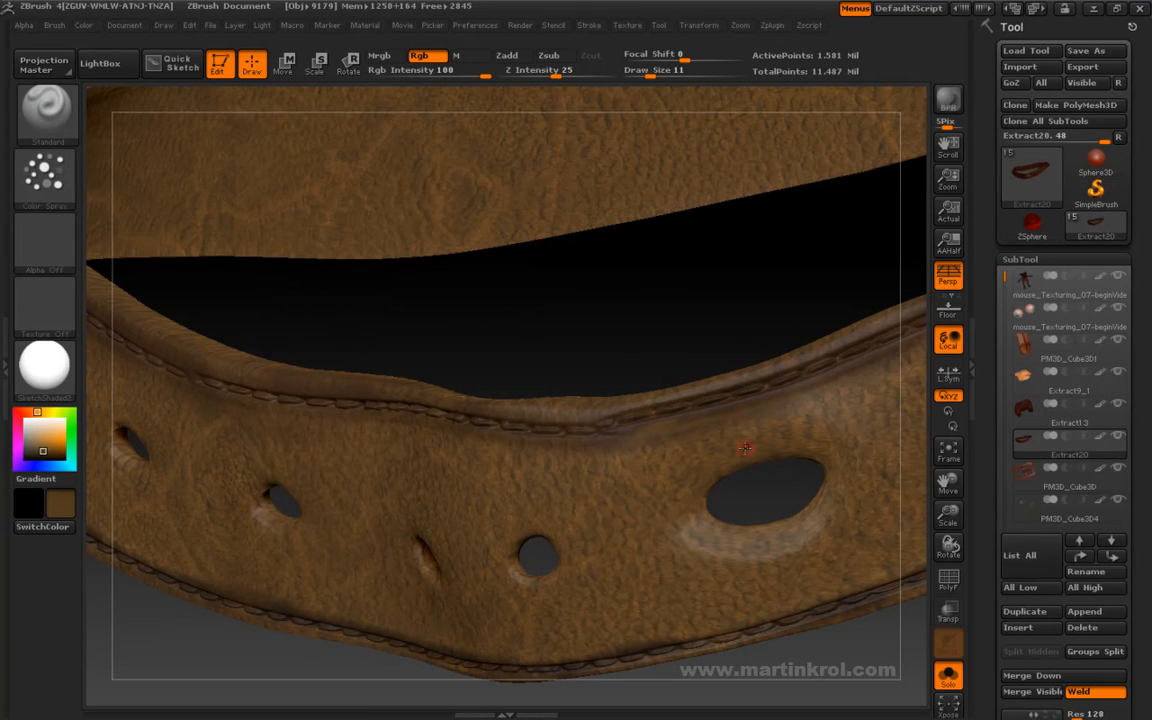
pyautogui.press('space')
pyautogui.moveTo(749, 445); pyautogui.dragTo(681, 437)
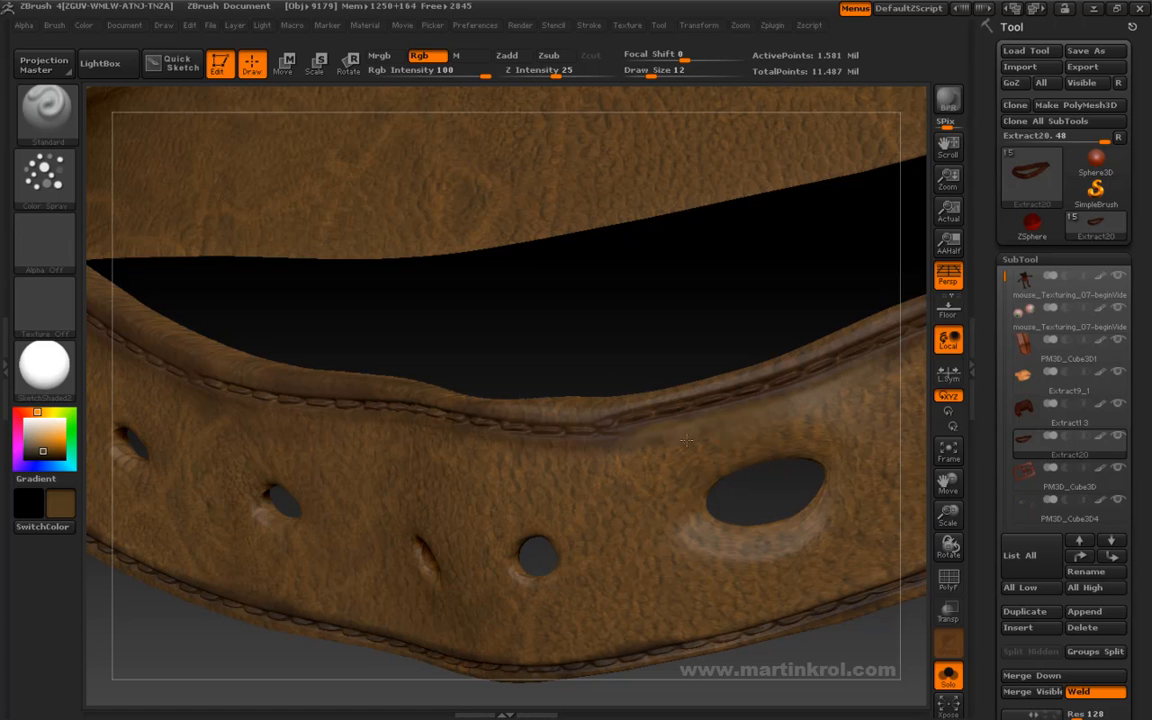
# - Resample the brown on the belt and lower the Color Spray stroke's color intensity variance
pyautogui.press('c')
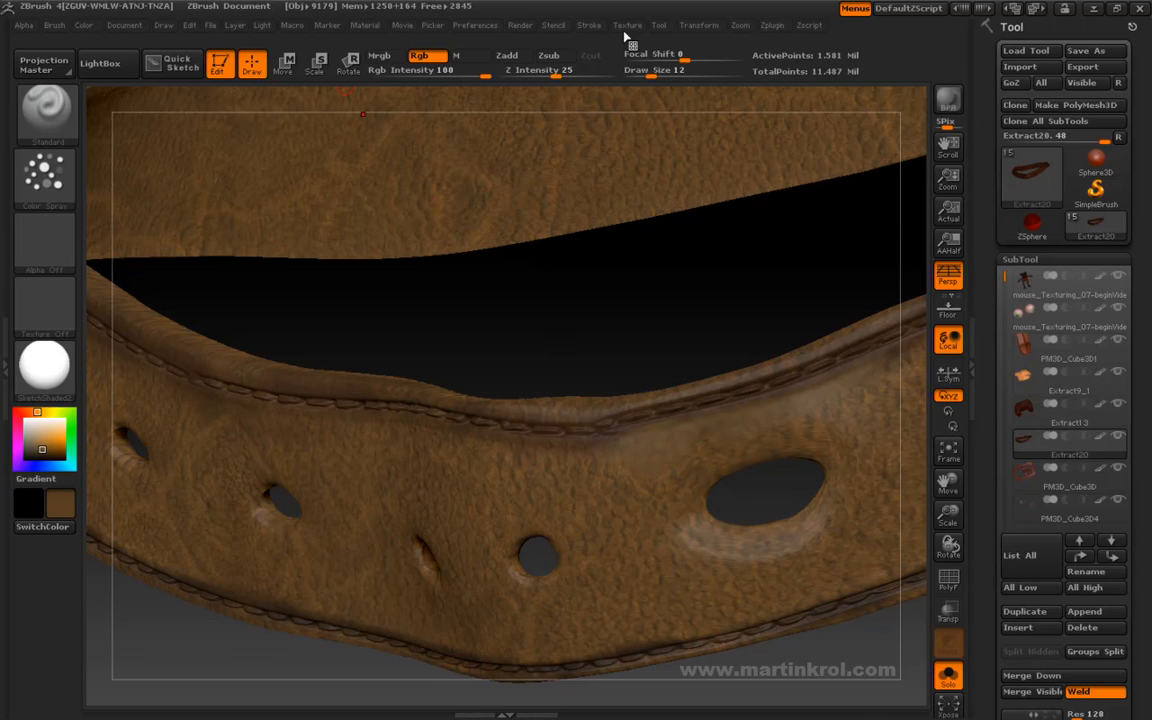
pyautogui.click(589, 25)
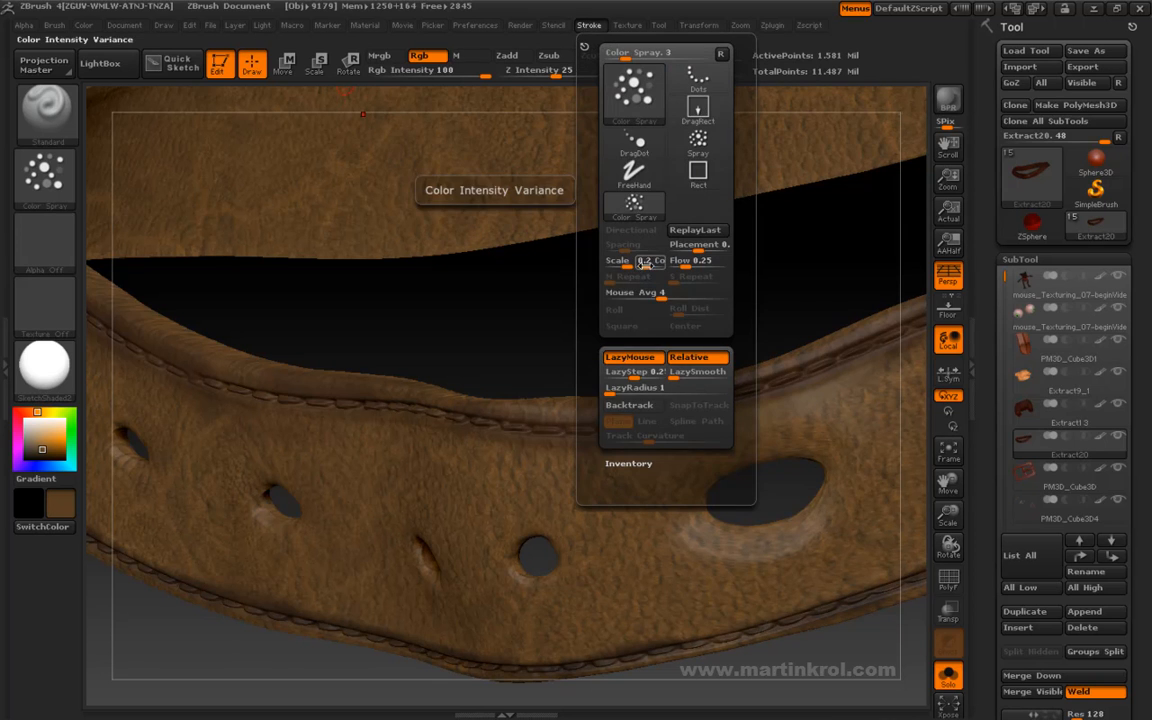
pyautogui.moveTo(650, 264); pyautogui.dragTo(646, 264)
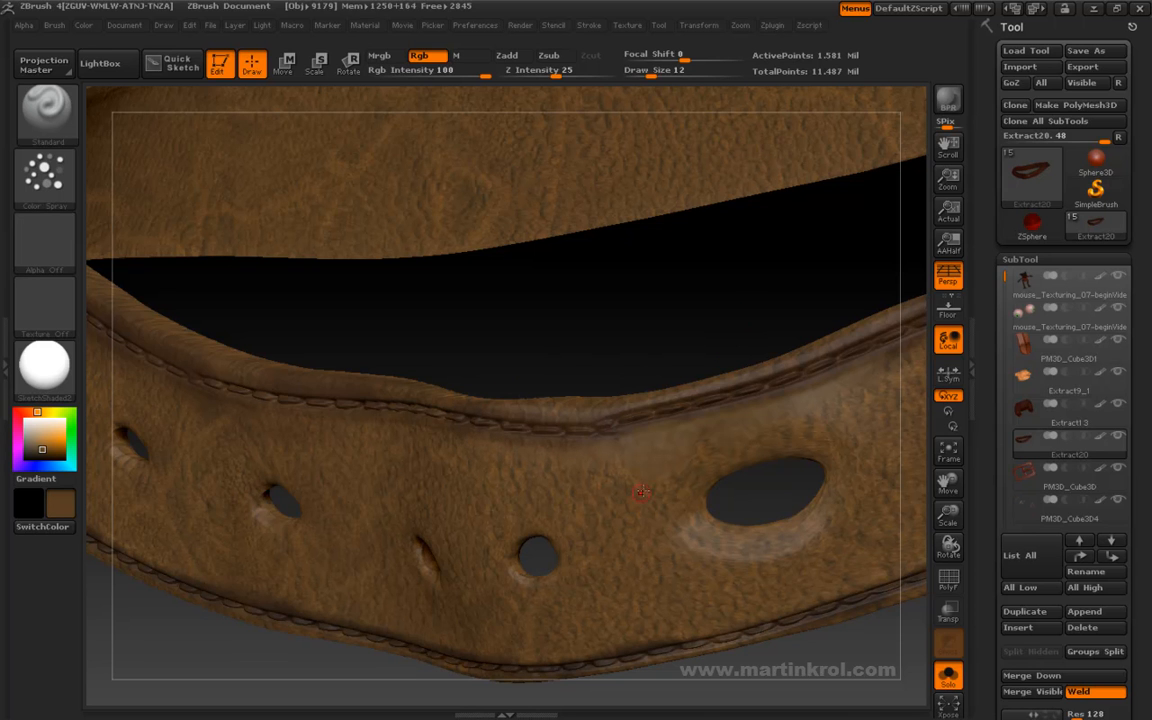
# - Try a newly sampled color near the large hole and undo the last stroke
pyautogui.press('c')
pyautogui.moveTo(658, 369); pyautogui.dragTo(670, 347)
pyautogui.hotkey('ctrl', 'z')
pyautogui.moveTo(656, 296); pyautogui.dragTo(643, 314)
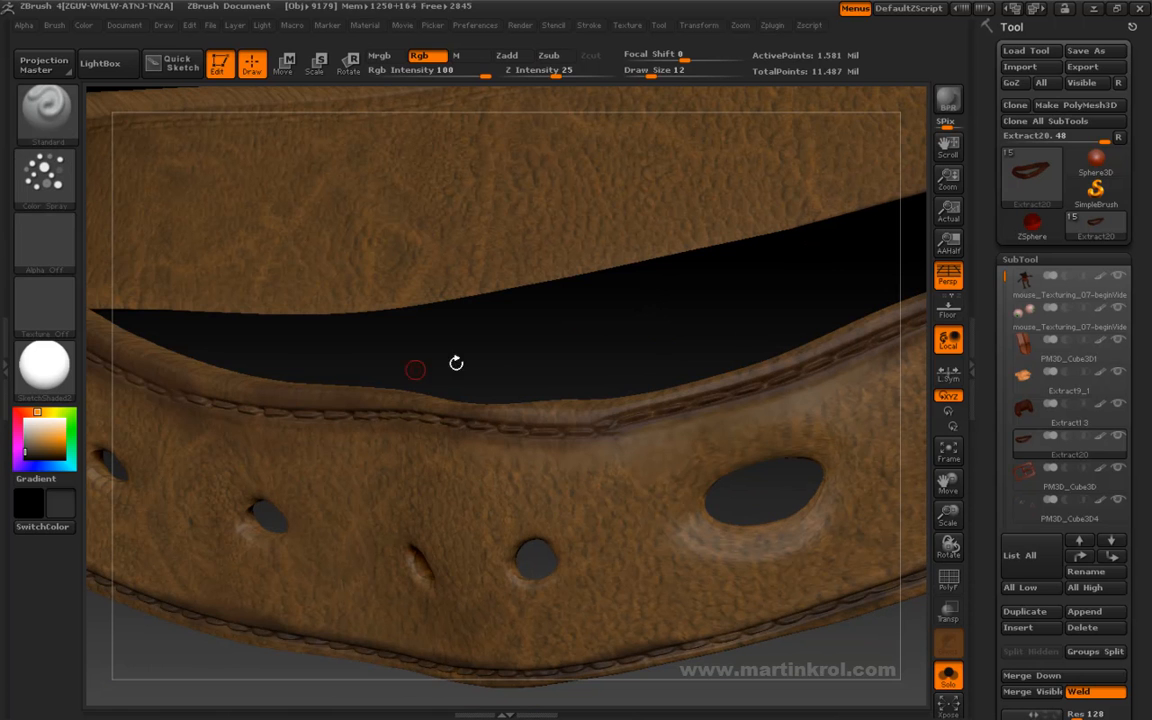
# - Load the BrushTxtr leather texture onto the brush and set the draw size to 19
pyautogui.click(44, 303)
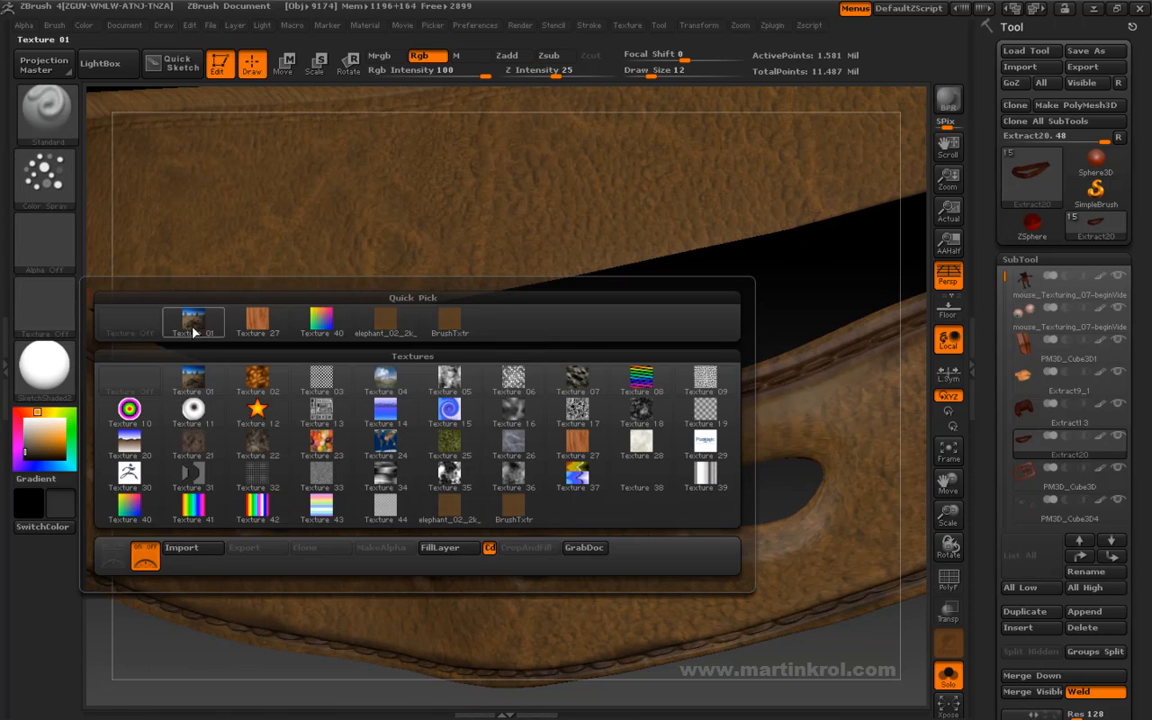
pyautogui.click(452, 325)
pyautogui.press('space')
pyautogui.click(711, 396)
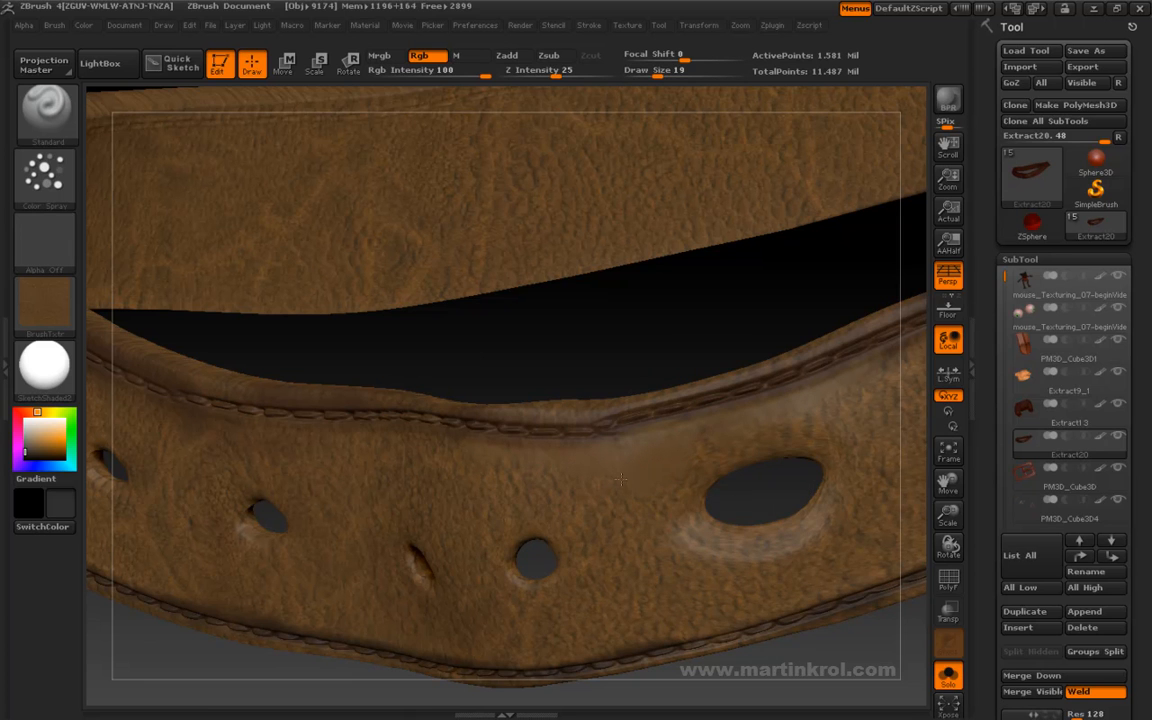
# - Blend the leather texture over the area beside the large hole using the DragRect stroke at Rgb intensity 34
pyautogui.click(44, 172)
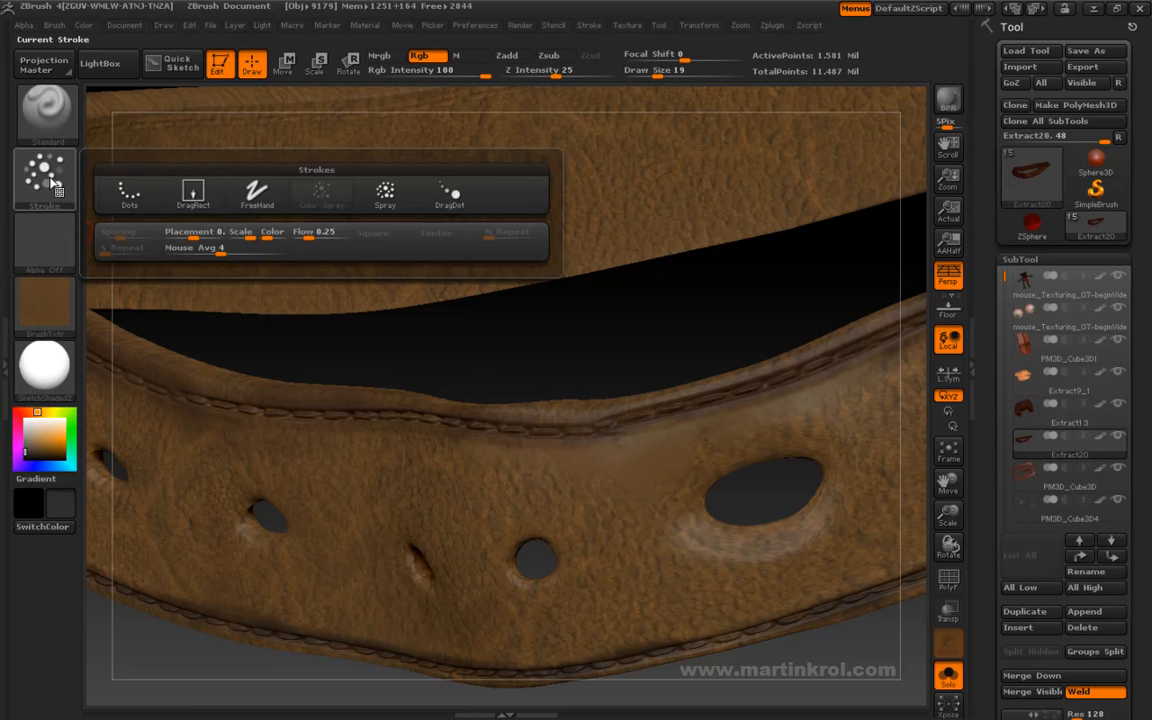
pyautogui.click(188, 192)
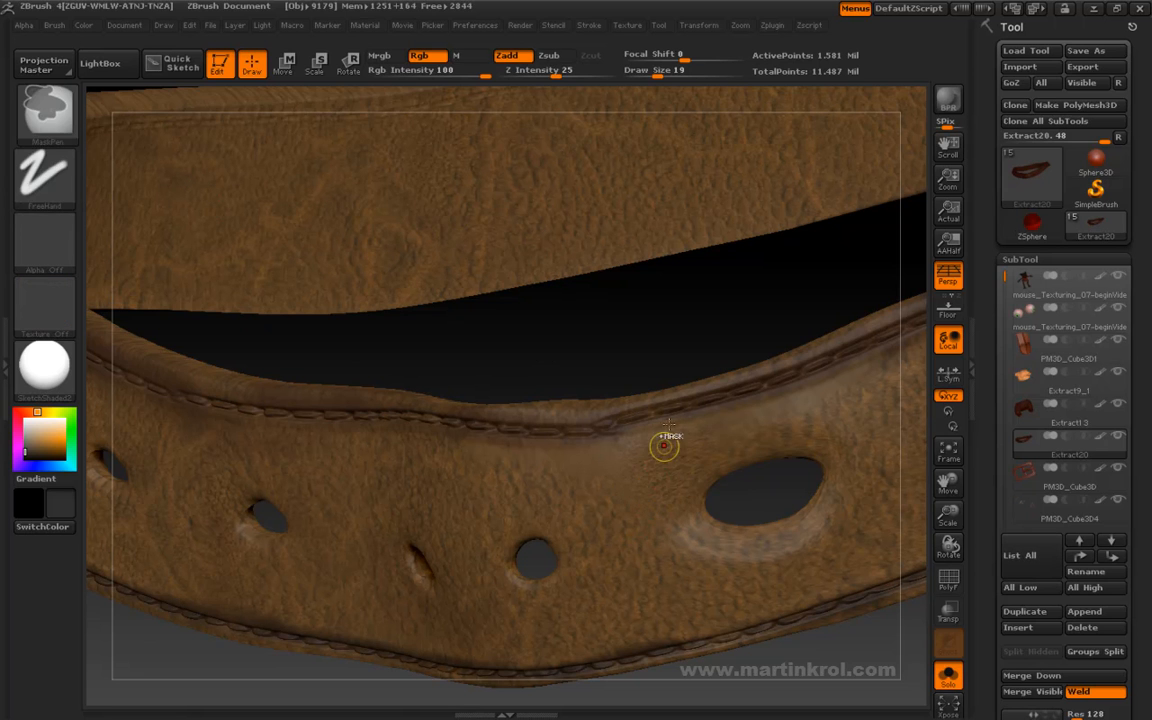
pyautogui.press('space')
pyautogui.moveTo(678, 471); pyautogui.dragTo(658, 471)
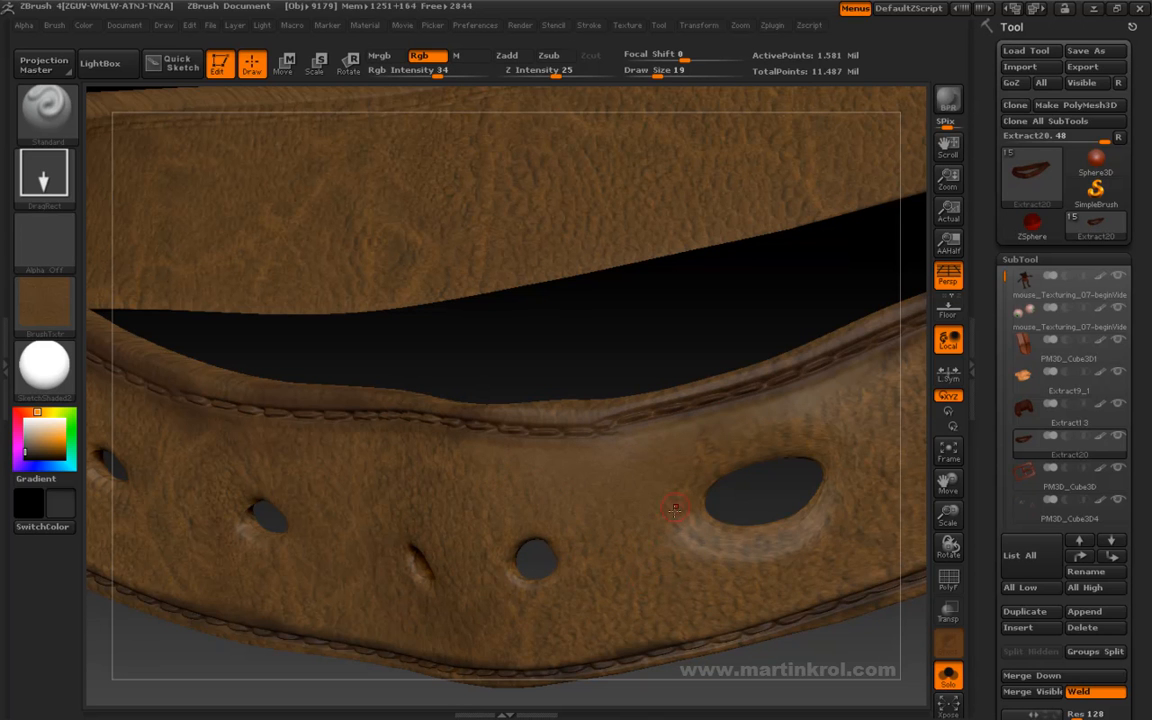
pyautogui.moveTo(679, 334); pyautogui.dragTo(628, 456)
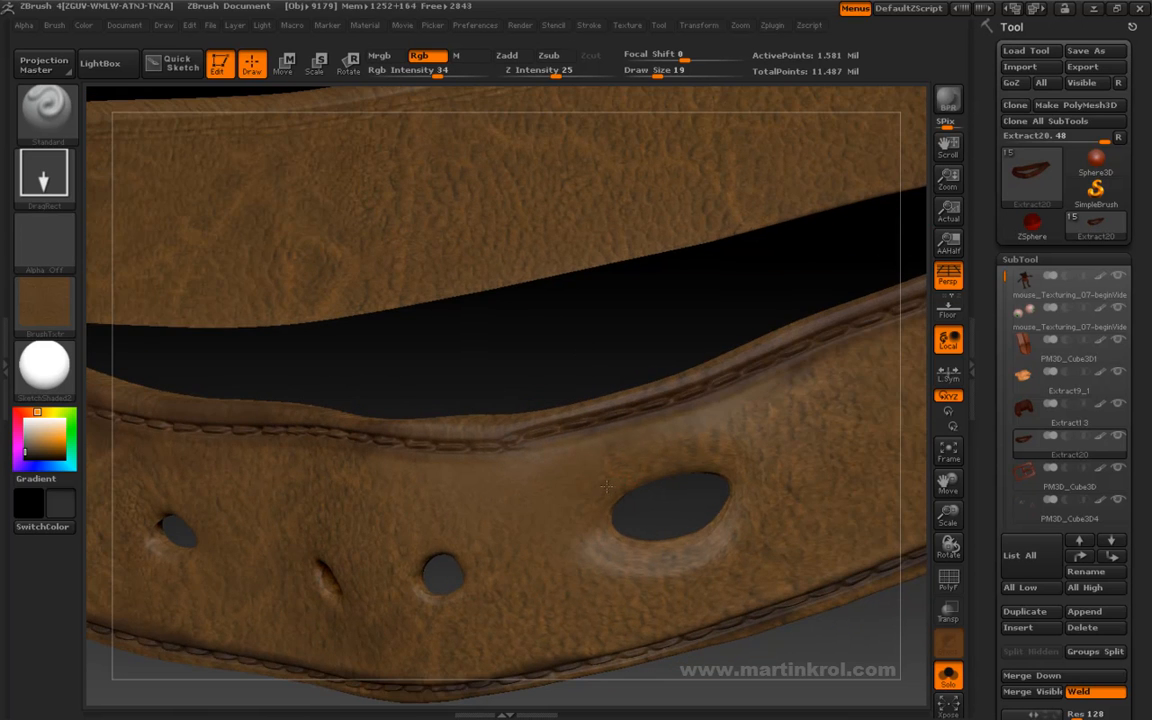
pyautogui.keyDown('alt'); pyautogui.moveTo(627, 319); pyautogui.dragTo(510, 456); pyautogui.keyUp('alt')
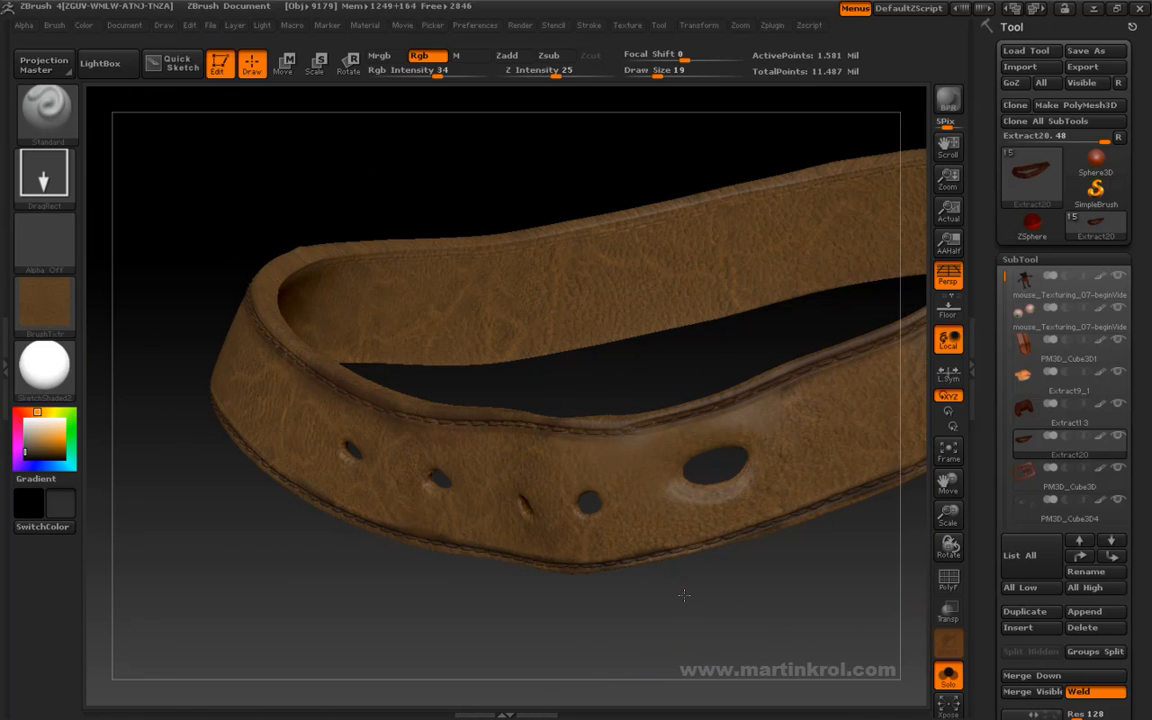
# - Raise the textured brush's Rgb intensity to 68
pyautogui.press('space')
pyautogui.moveTo(668, 494)
pyautogui.mouseDown()
pyautogui.moveTo(730, 510)
pyautogui.moveTo(657, 484)
pyautogui.mouseUp()
pyautogui.moveTo(810, 577); pyautogui.dragTo(777, 473)
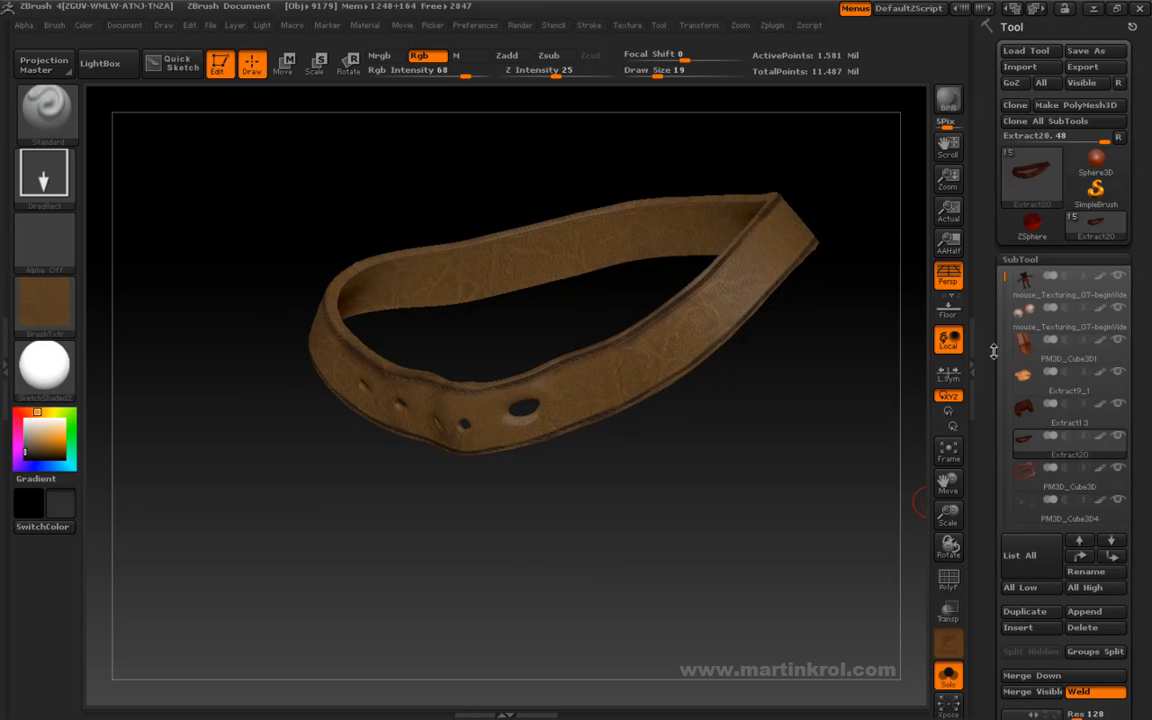
# - Add a new layer to the belt subtool
pyautogui.scroll(-5, 985, 302)
pyautogui.scroll(-5, 985, 360)
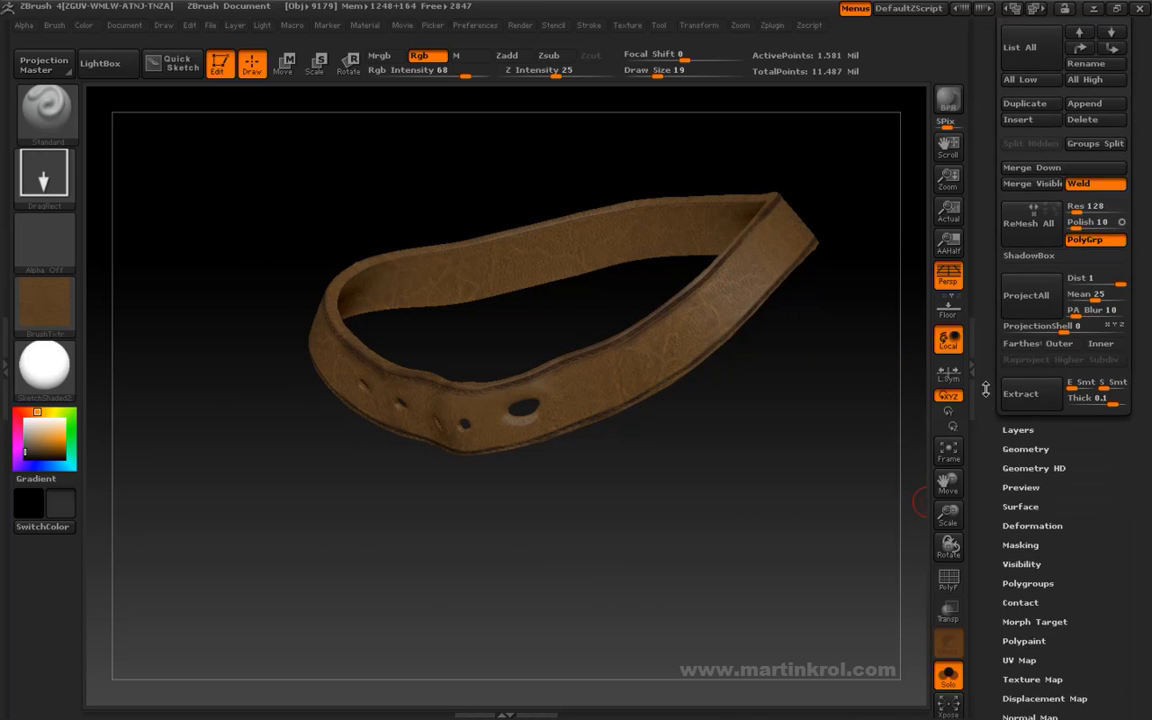
pyautogui.click(1018, 431)
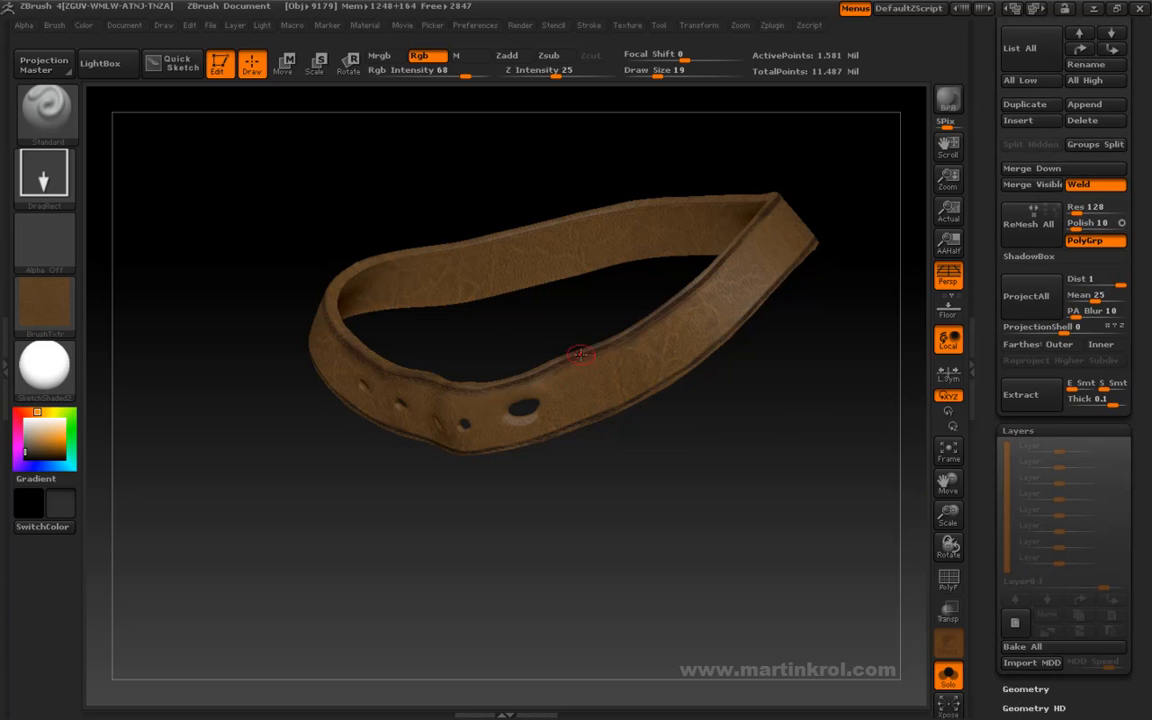
pyautogui.moveTo(743, 345); pyautogui.dragTo(802, 478)
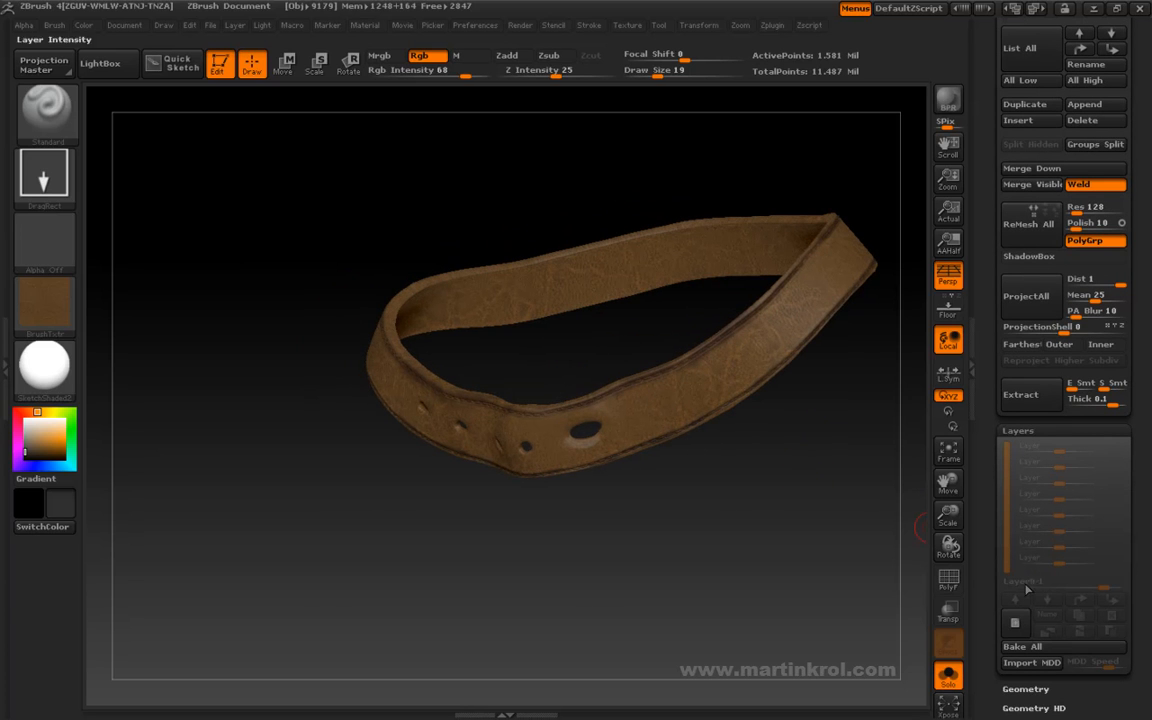
pyautogui.click(1016, 623)
pyautogui.keyDown('alt'); pyautogui.moveTo(812, 496); pyautogui.dragTo(795, 612); pyautogui.keyUp('alt')
pyautogui.keyDown('alt'); pyautogui.moveTo(627, 535); pyautogui.dragTo(624, 606); pyautogui.keyUp('alt')
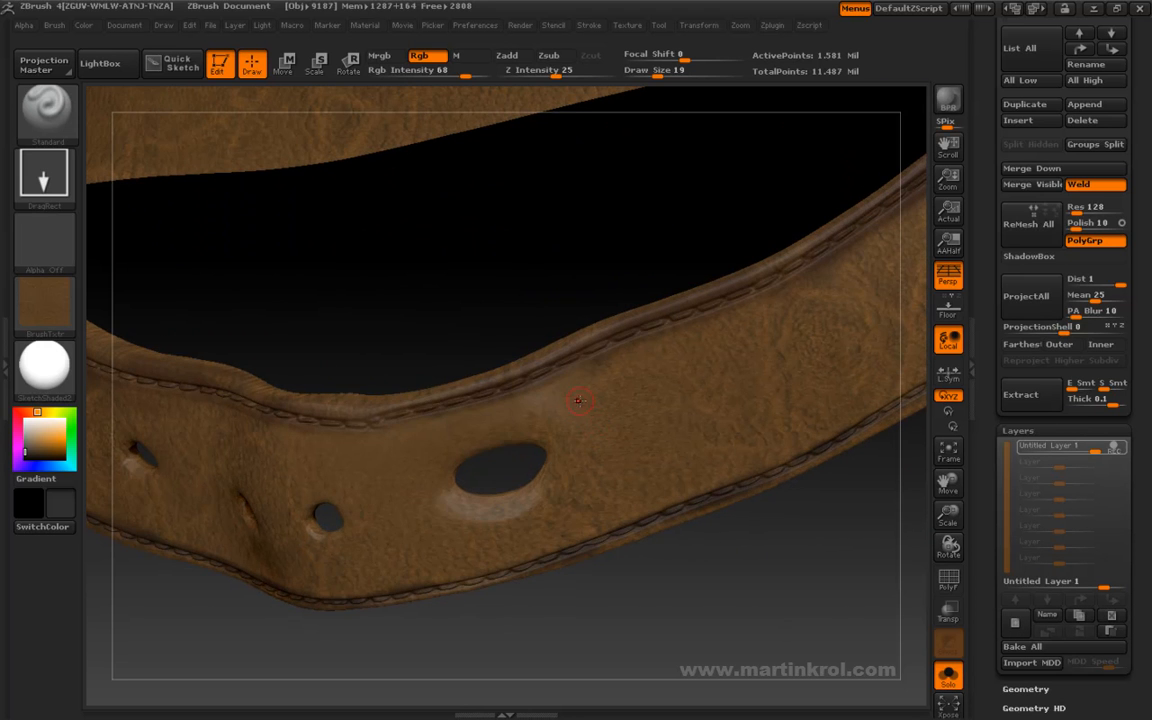
# - Sample the belt's brown, change it to a lighter orange-brown, and set the draw size to 12
pyautogui.press('c')
pyautogui.press('space')
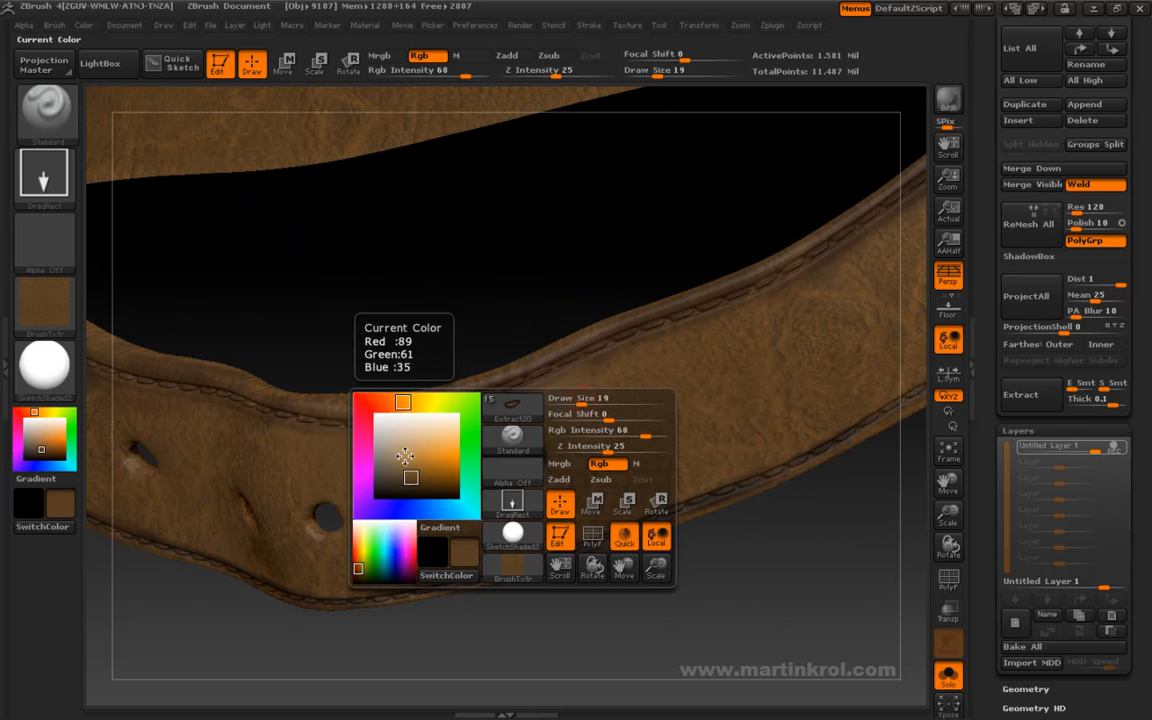
pyautogui.press('space')
pyautogui.click(453, 486)
pyautogui.moveTo(453, 486); pyautogui.dragTo(457, 473)
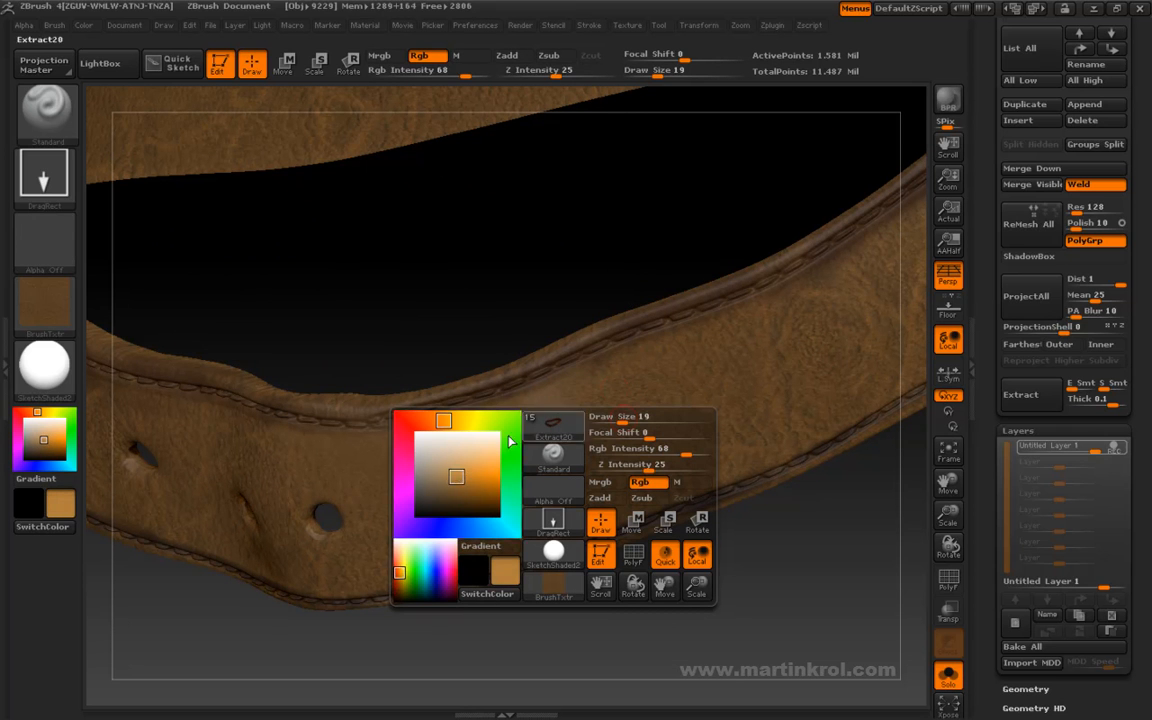
pyautogui.press('s')
pyautogui.click(613, 399)
pyautogui.moveTo(522, 305)
pyautogui.keyDown('alt'); pyautogui.mouseDown()
pyautogui.moveTo(602, 316)
pyautogui.moveTo(607, 336)
pyautogui.mouseUp(); pyautogui.keyUp('alt')
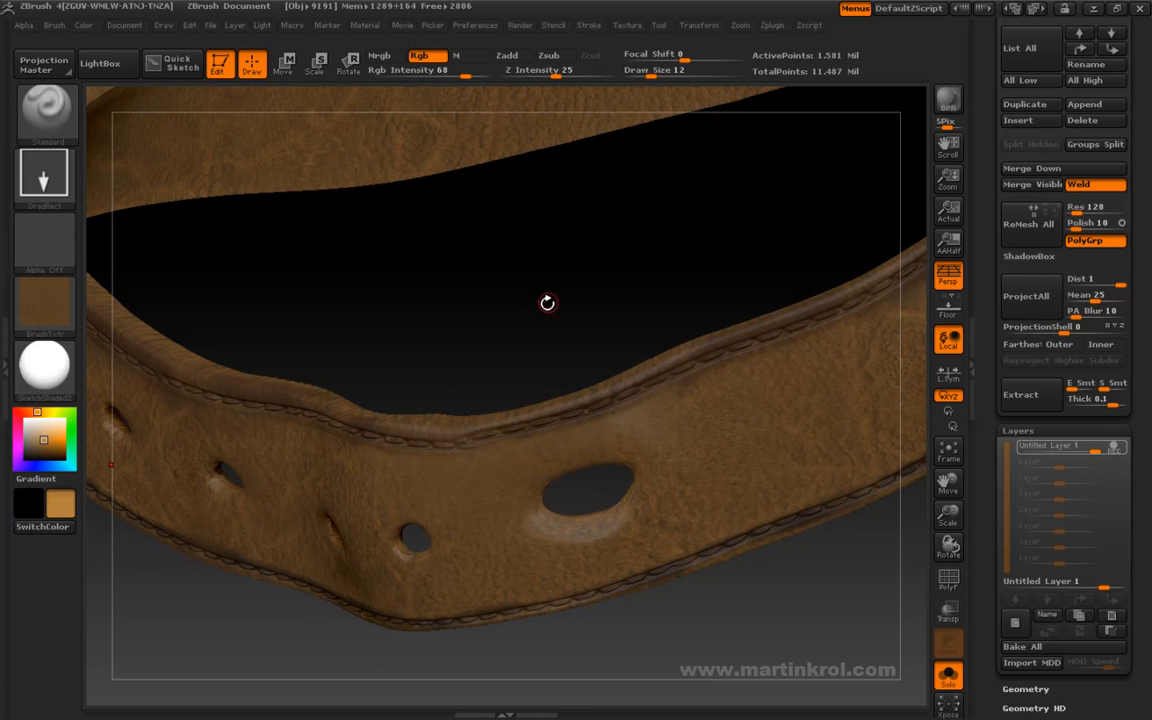
pyautogui.keyDown('alt'); pyautogui.moveTo(604, 303); pyautogui.dragTo(548, 325); pyautogui.keyUp('alt')
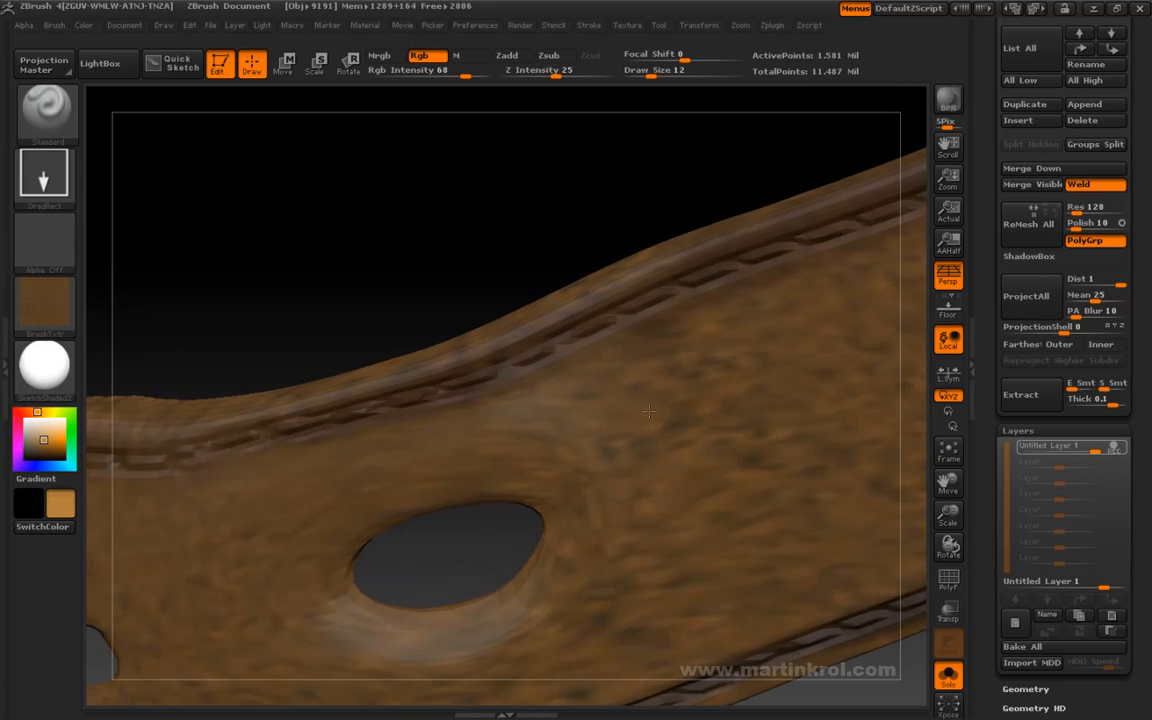
pyautogui.keyDown('alt'); pyautogui.moveTo(522, 272); pyautogui.dragTo(612, 304); pyautogui.keyUp('alt')
pyautogui.press('s')
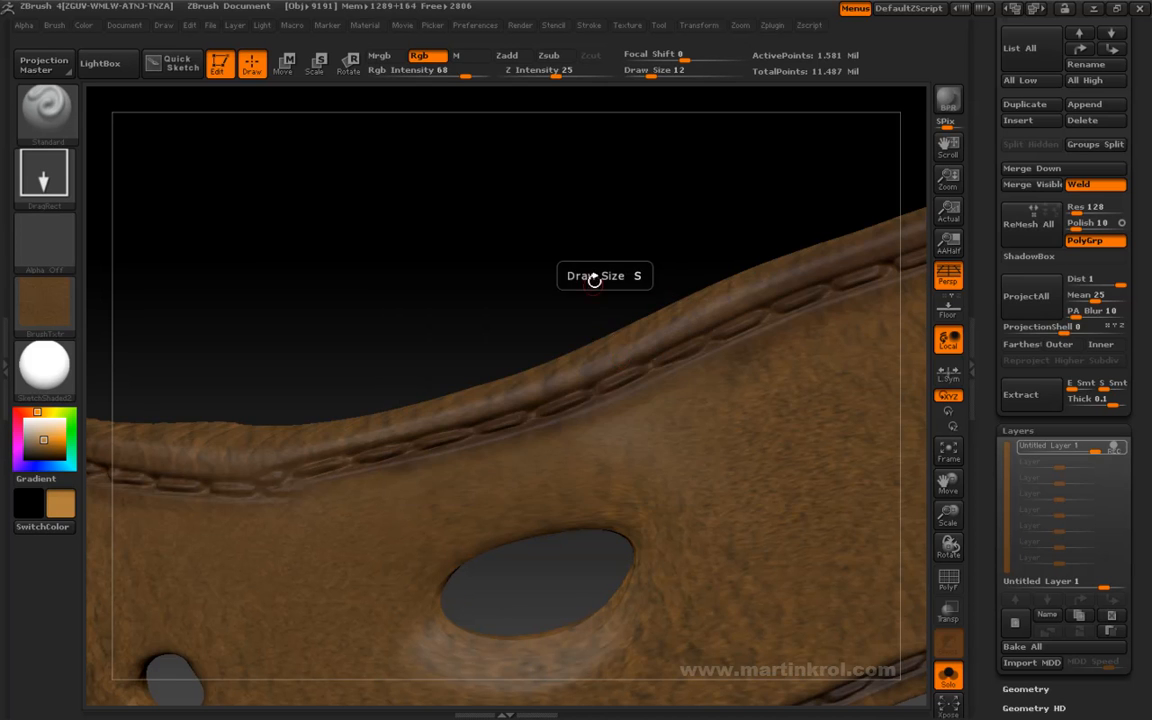
pyautogui.moveTo(540, 309); pyautogui.dragTo(522, 82)
pyautogui.moveTo(582, 338)
pyautogui.keyDown('alt'); pyautogui.mouseDown()
pyautogui.moveTo(661, 329)
pyautogui.moveTo(599, 350)
pyautogui.mouseUp(); pyautogui.keyUp('alt')
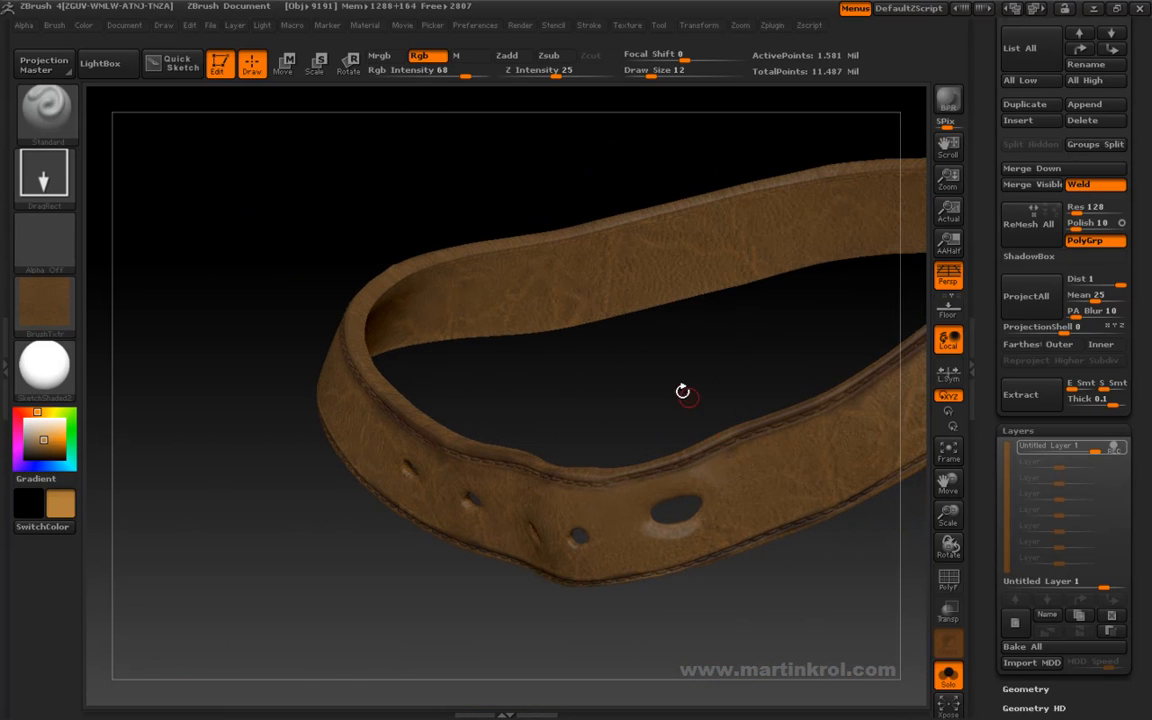
# - Switch the Standard brush's stroke type from DragRect to Dots for painting the belt's stitches
pyautogui.keyDown('alt'); pyautogui.moveTo(750, 368); pyautogui.dragTo(632, 392); pyautogui.keyUp('alt')
pyautogui.keyDown('alt'); pyautogui.moveTo(768, 246); pyautogui.dragTo(570, 350); pyautogui.keyUp('alt')
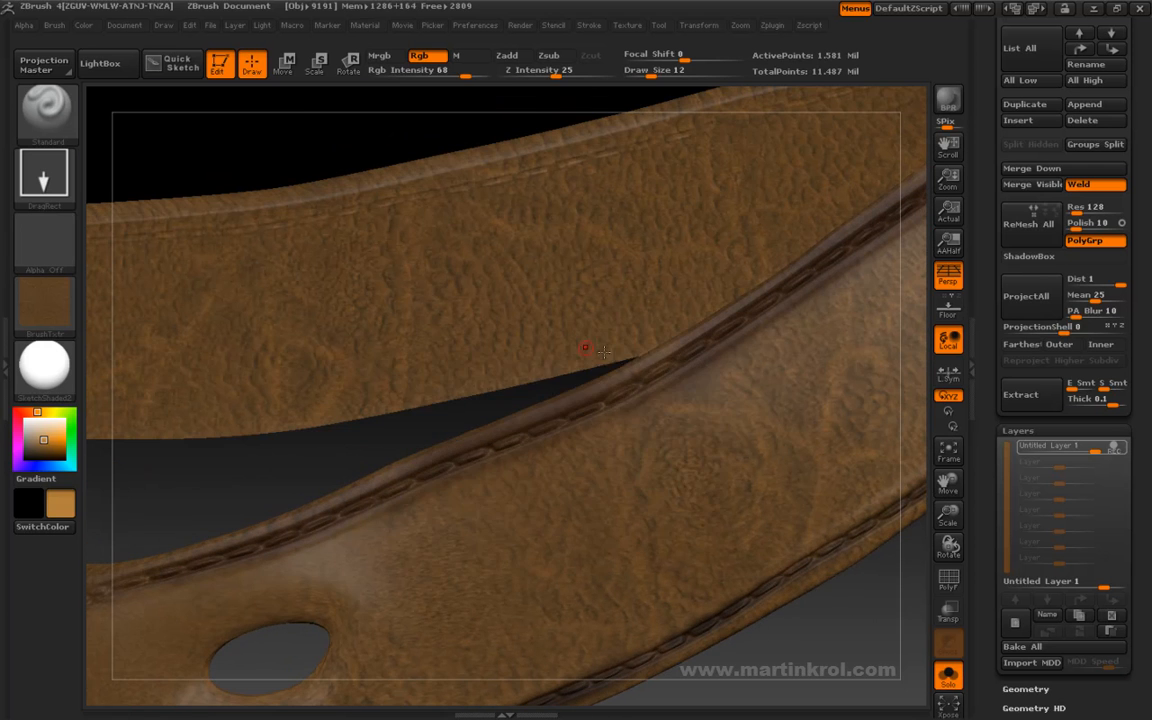
pyautogui.press('space')
pyautogui.moveTo(410, 446); pyautogui.dragTo(428, 474)
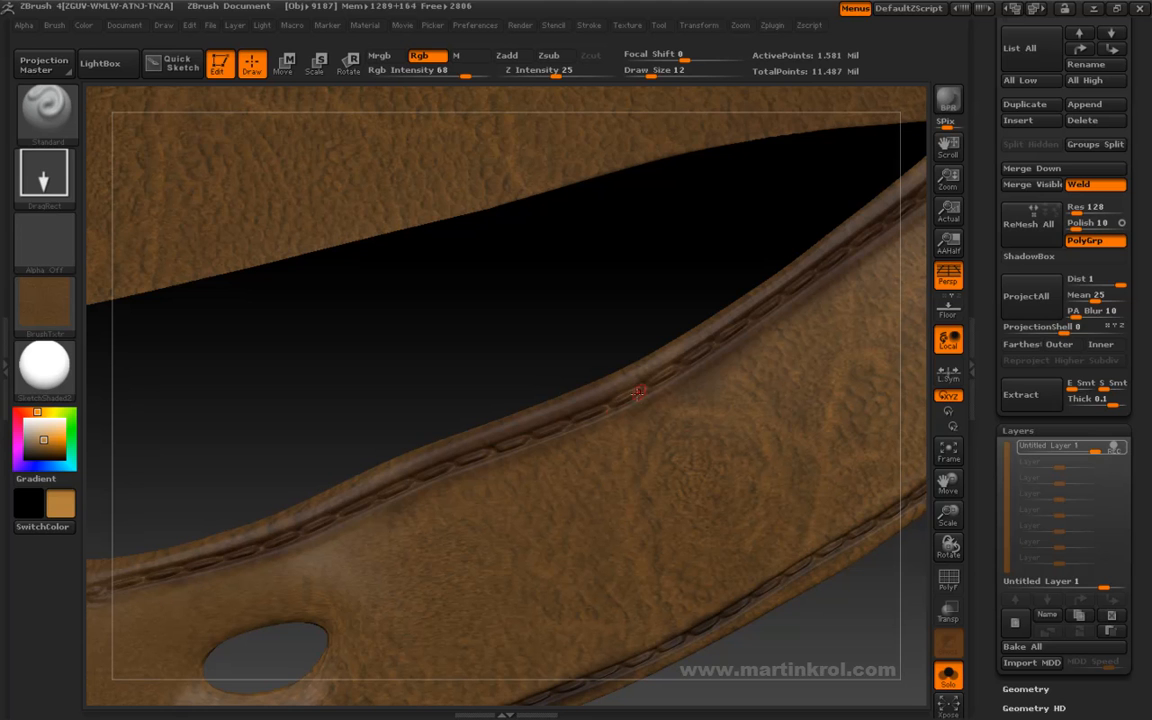
pyautogui.click(47, 168)
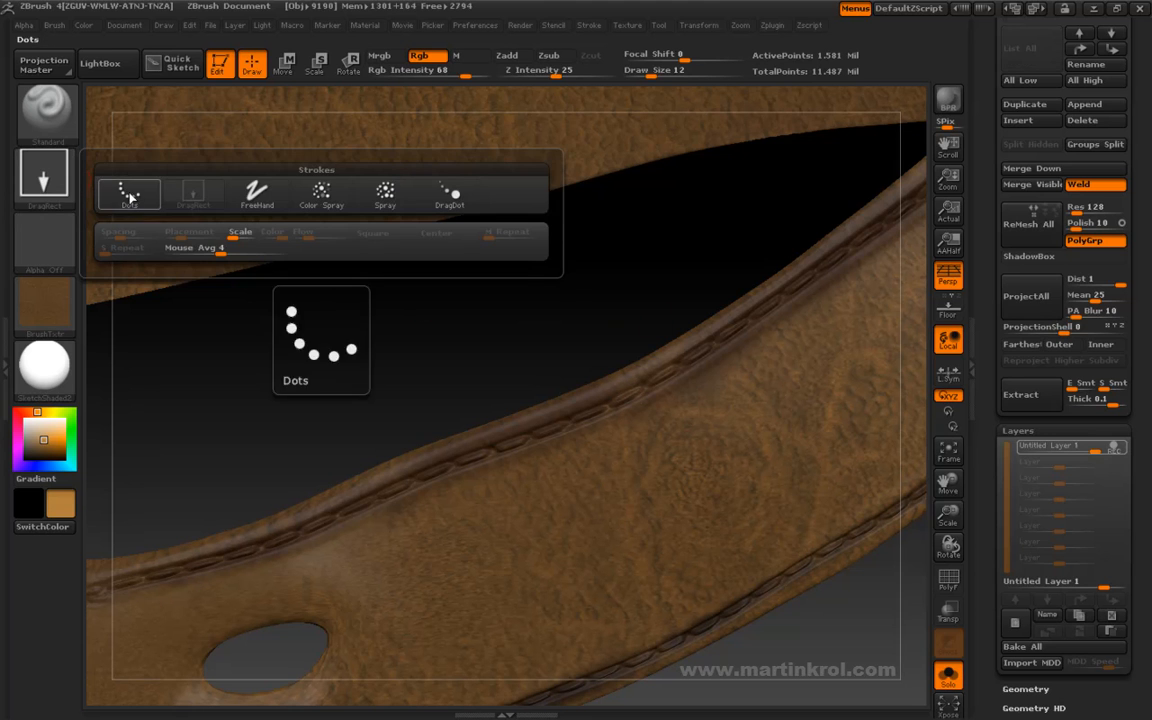
pyautogui.click(128, 195)
pyautogui.click(44, 232)
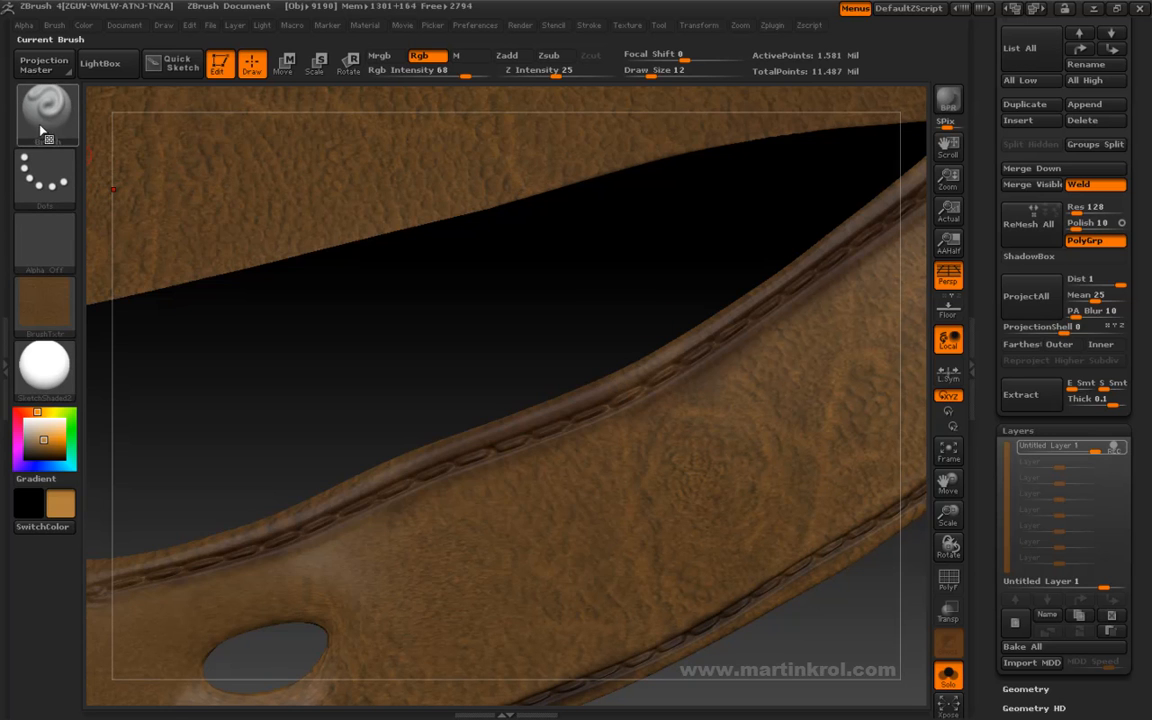
# - Set the Rgb intensity to 100 and lighten the paint color to a pale orange-tan
pyautogui.moveTo(663, 342)
pyautogui.mouseDown()
pyautogui.moveTo(643, 321)
pyautogui.moveTo(677, 372)
pyautogui.mouseUp()
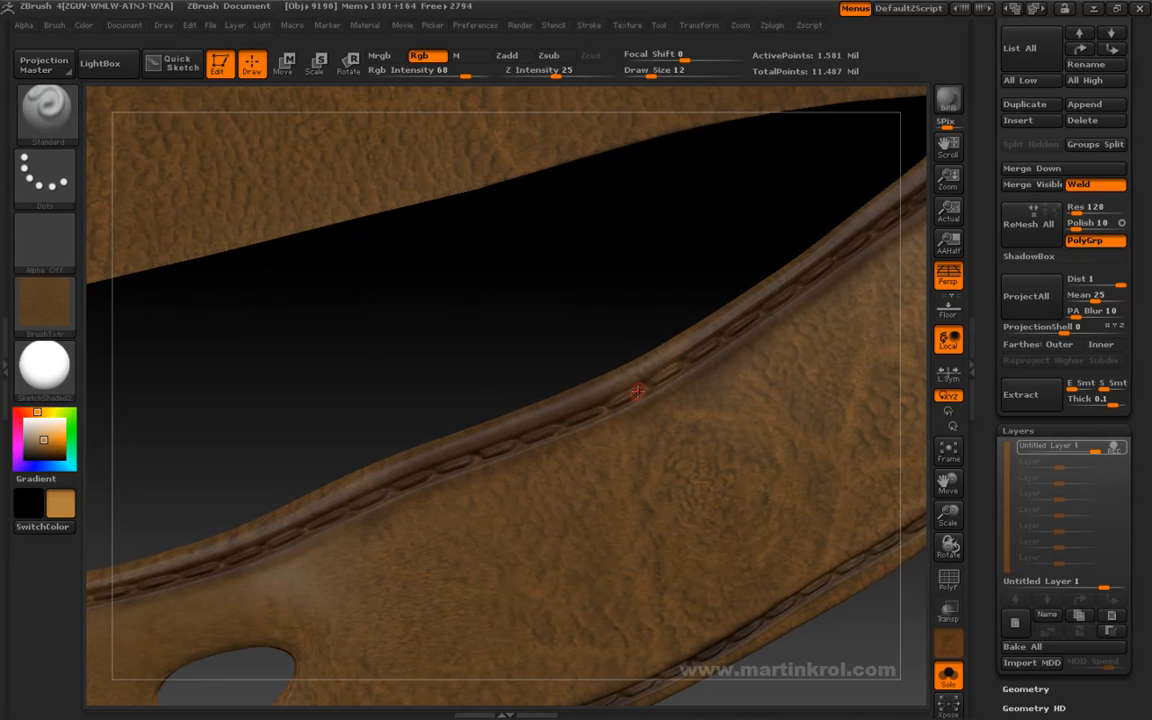
pyautogui.press('space')
pyautogui.moveTo(727, 393); pyautogui.dragTo(756, 392)
pyautogui.press('space')
pyautogui.moveTo(541, 420); pyautogui.dragTo(542, 407)
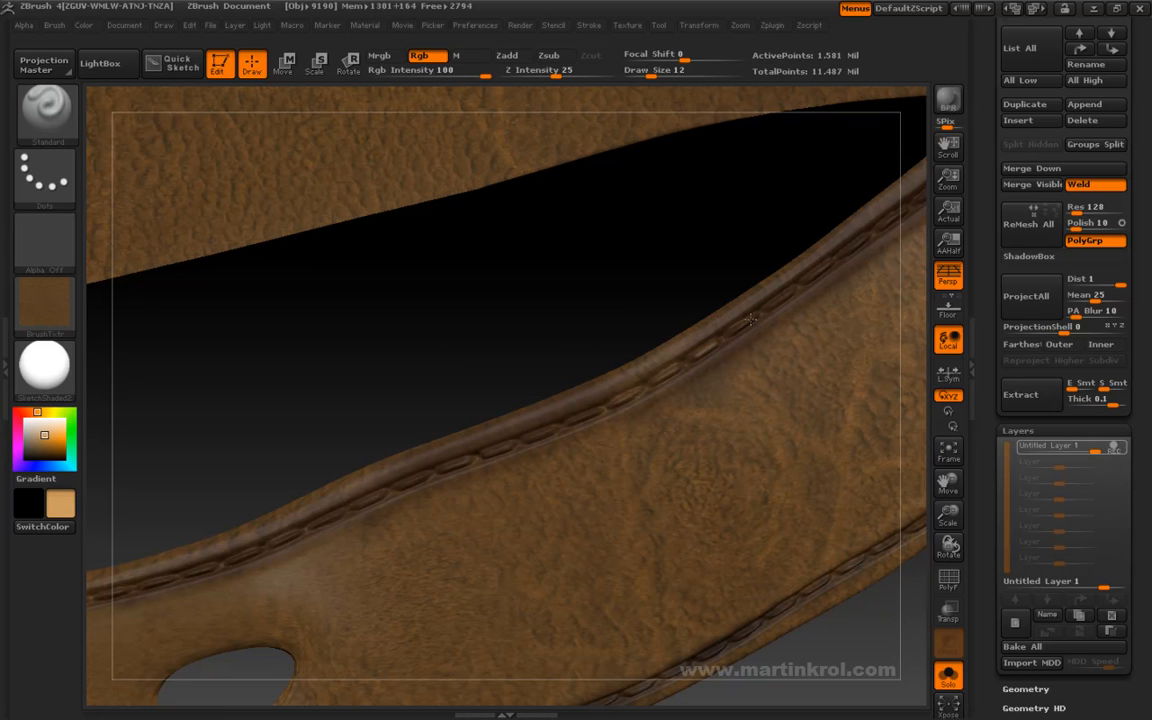
# - Turn off the brush texture so the brush paints plain color
pyautogui.moveTo(725, 288); pyautogui.dragTo(650, 390)
pyautogui.click(55, 298)
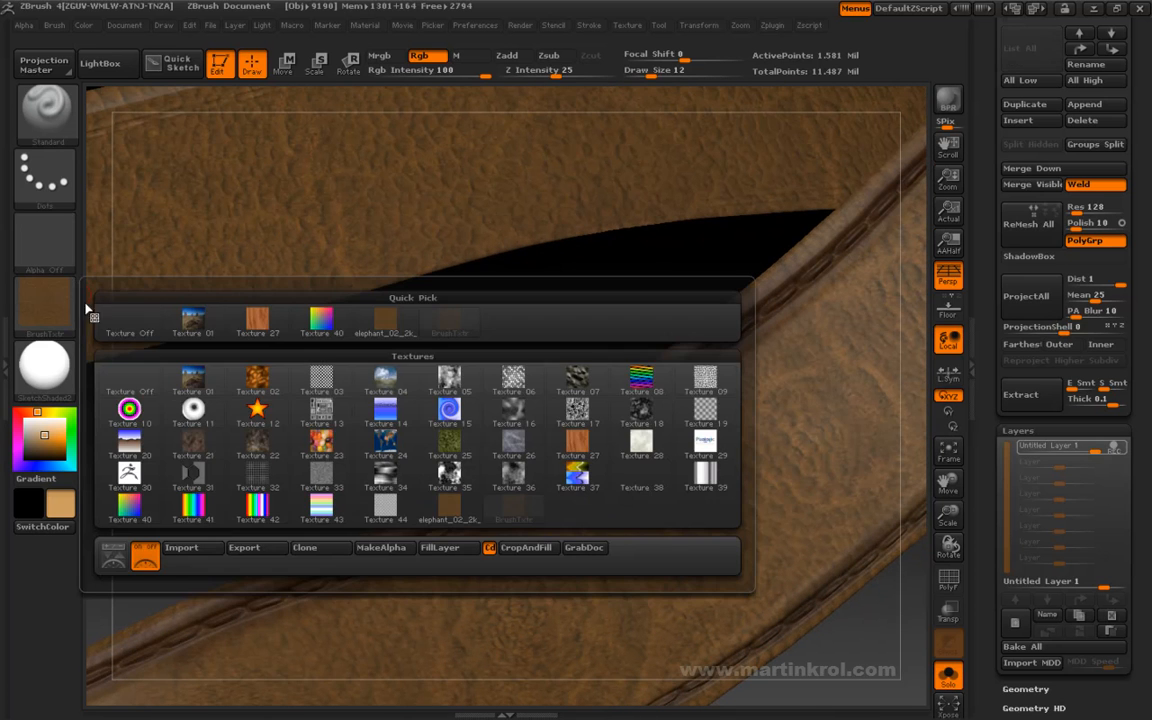
pyautogui.click(132, 323)
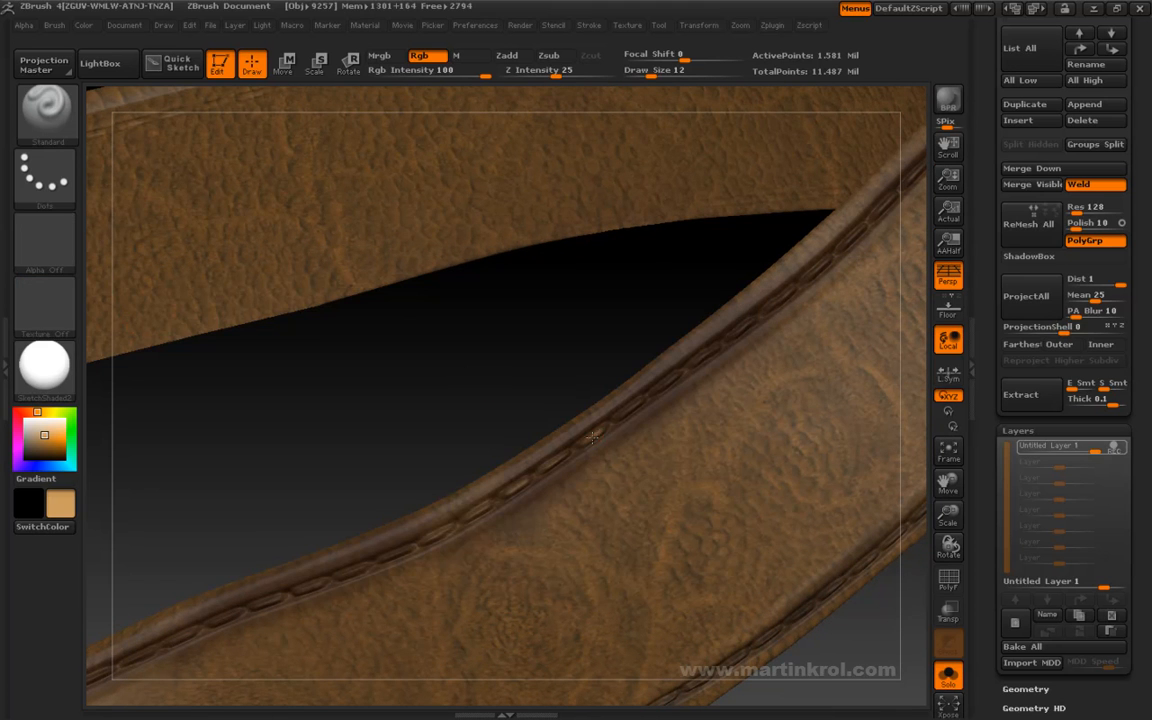
# - Mute the paint color to a duller tan and highlight the individual stitches along the belt's upper edge near the large hole
pyautogui.moveTo(553, 461); pyautogui.dragTo(620, 422)
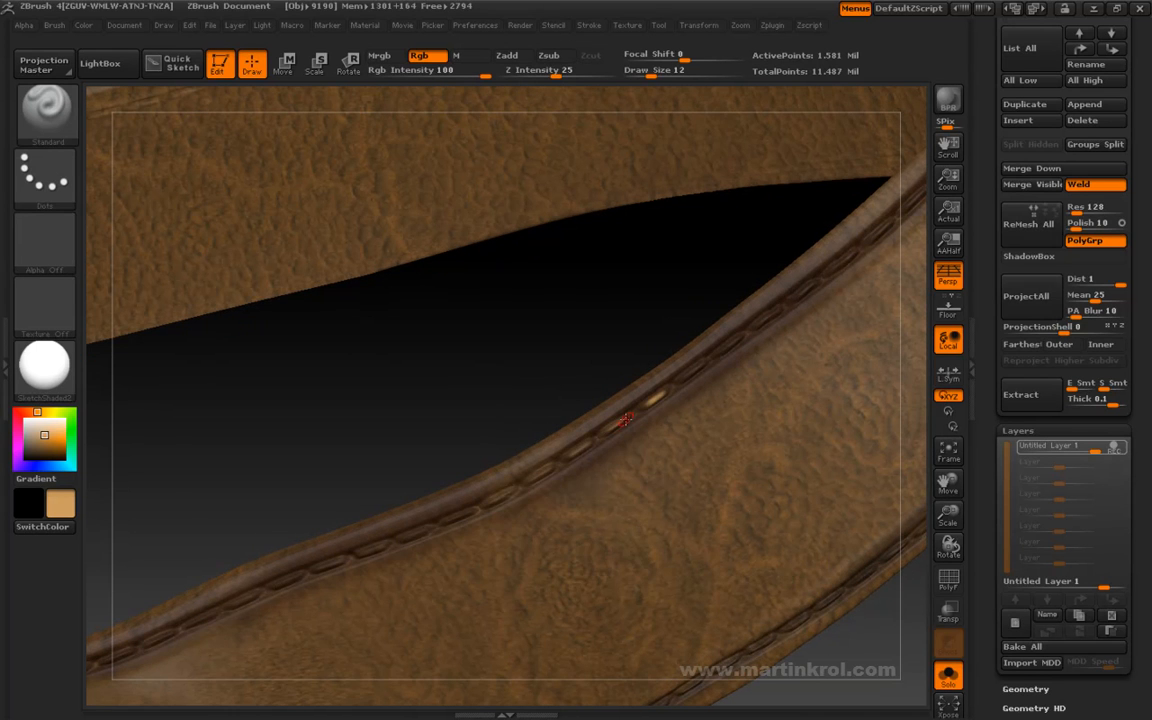
pyautogui.press('space')
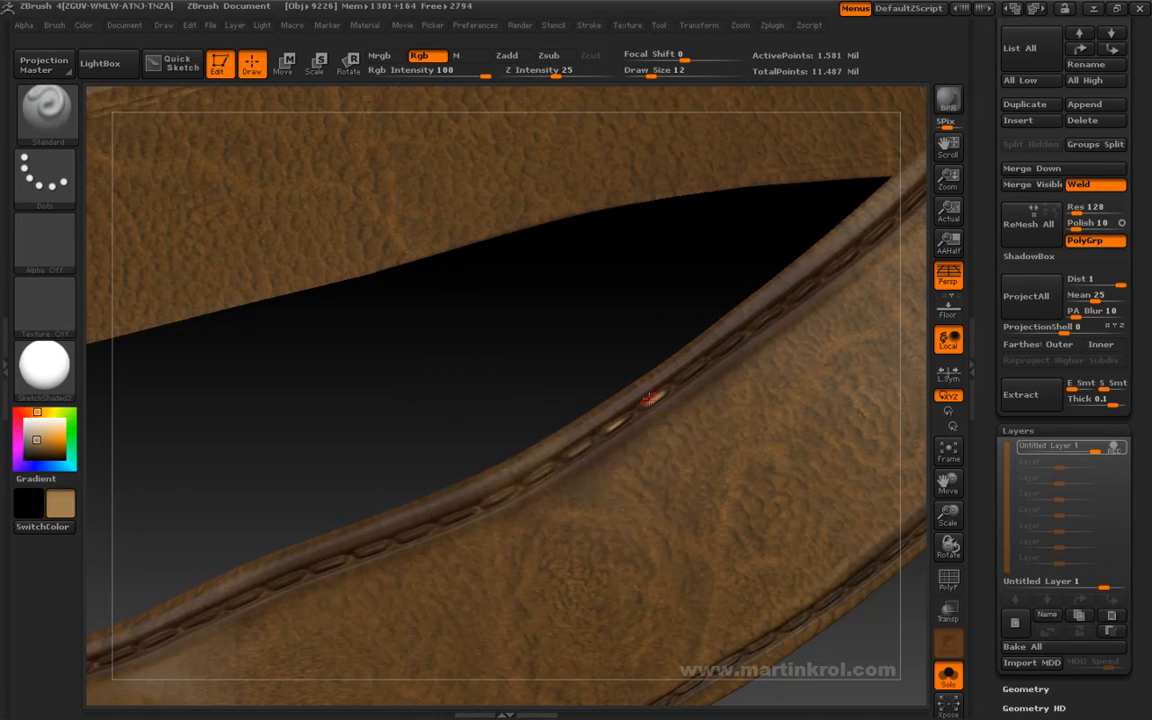
pyautogui.moveTo(547, 472); pyautogui.dragTo(535, 478)
pyautogui.keyDown('alt'); pyautogui.moveTo(517, 434); pyautogui.dragTo(630, 384); pyautogui.keyUp('alt')
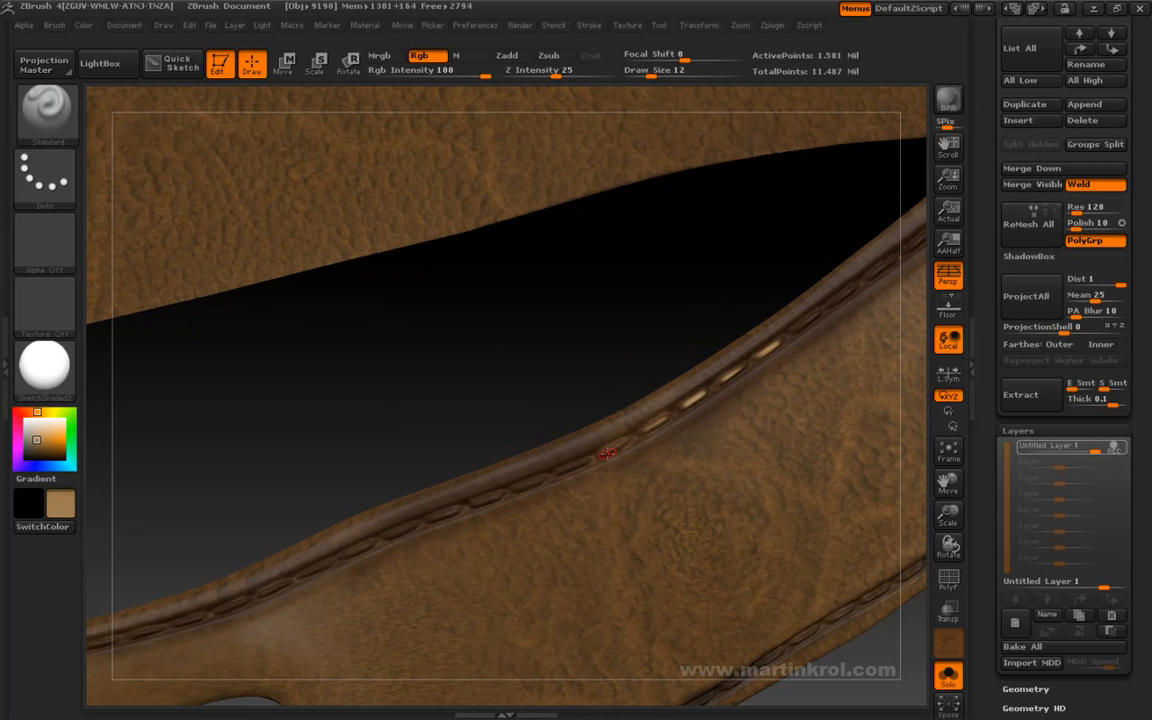
pyautogui.moveTo(586, 461)
pyautogui.mouseDown()
pyautogui.moveTo(522, 487)
pyautogui.moveTo(607, 408)
pyautogui.moveTo(578, 443)
pyautogui.mouseUp()
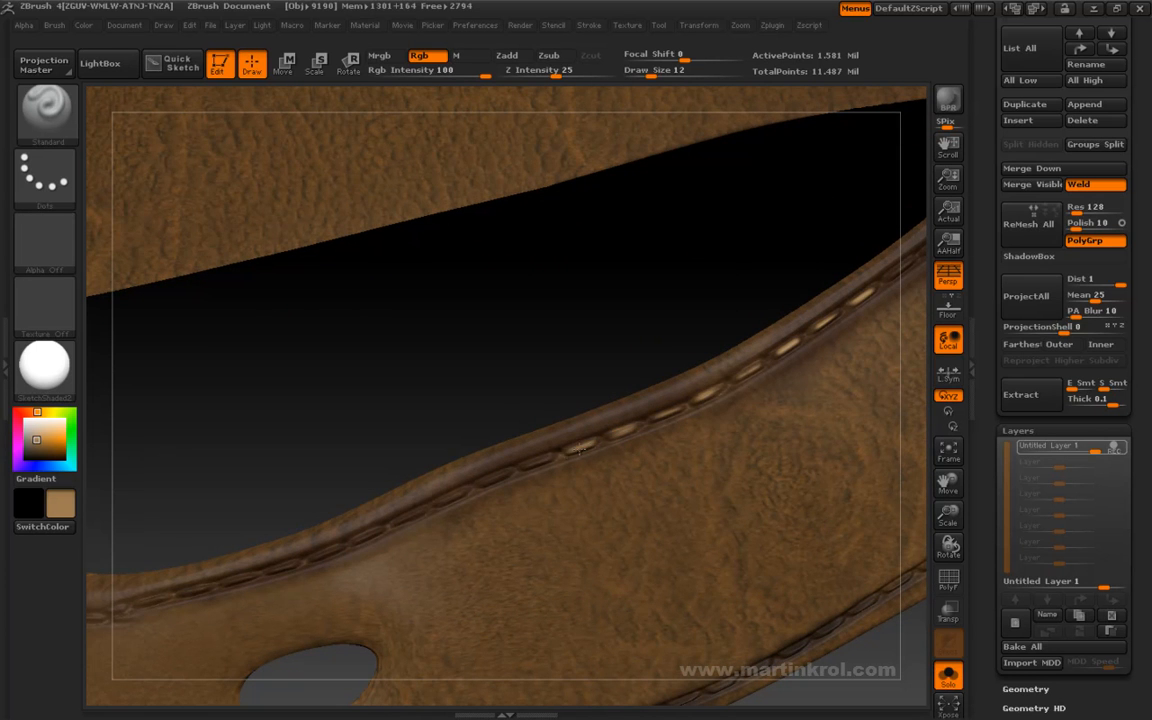
pyautogui.keyDown('alt'); pyautogui.moveTo(511, 402); pyautogui.dragTo(620, 405); pyautogui.keyUp('alt')
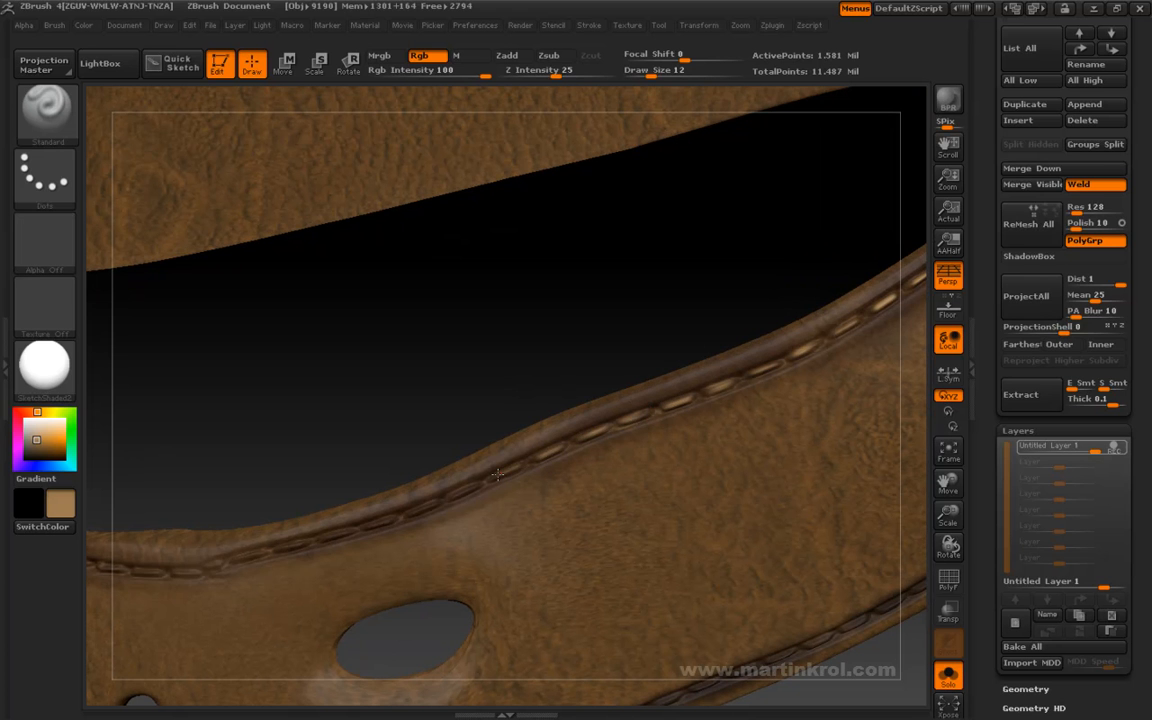
pyautogui.moveTo(456, 497); pyautogui.dragTo(411, 509)
# - Highlight the lower edge's stitches beside the large hole in tan, undoing the stray stroke across the leather
pyautogui.keyDown('alt'); pyautogui.moveTo(527, 376); pyautogui.dragTo(443, 252); pyautogui.keyUp('alt')
pyautogui.moveTo(692, 618)
pyautogui.mouseDown()
pyautogui.moveTo(706, 556)
pyautogui.moveTo(656, 509)
pyautogui.mouseUp()
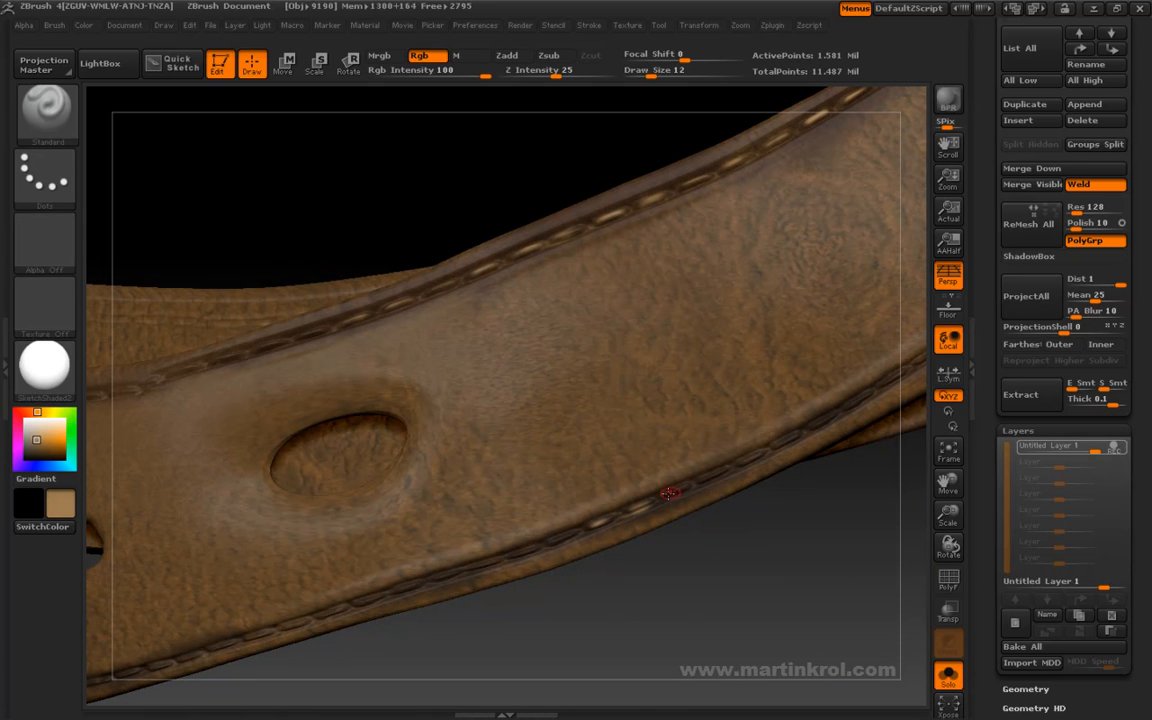
pyautogui.moveTo(438, 297); pyautogui.dragTo(777, 447)
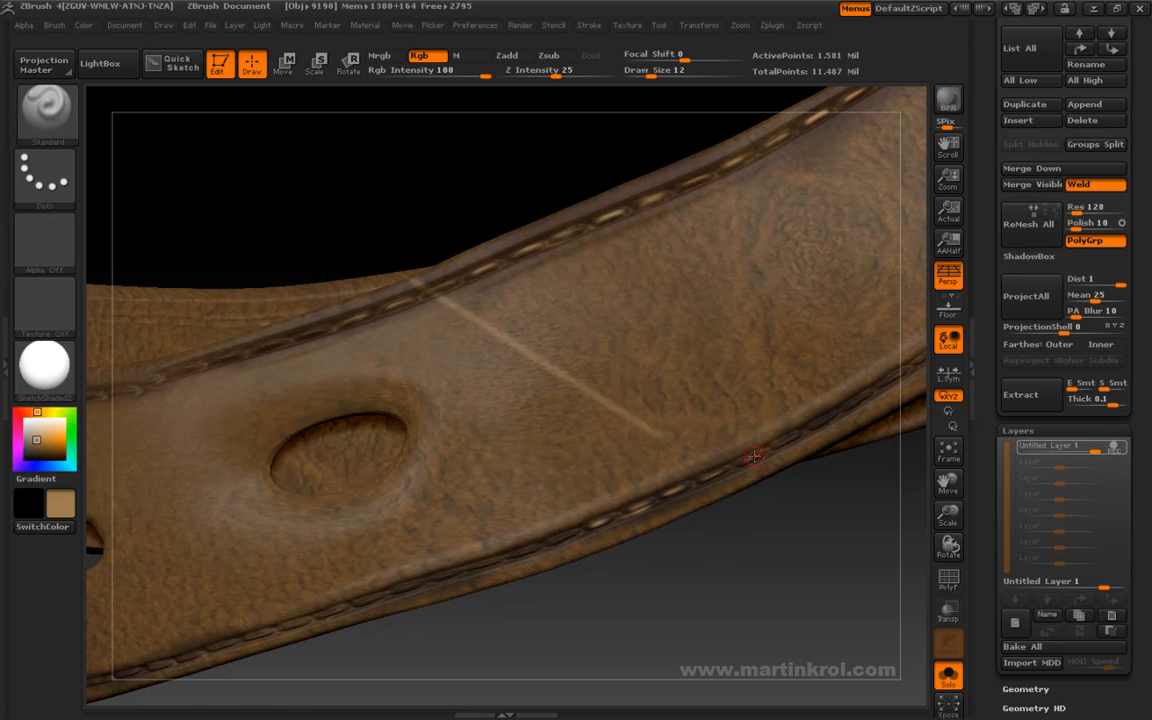
pyautogui.hotkey('ctrl', 'z')
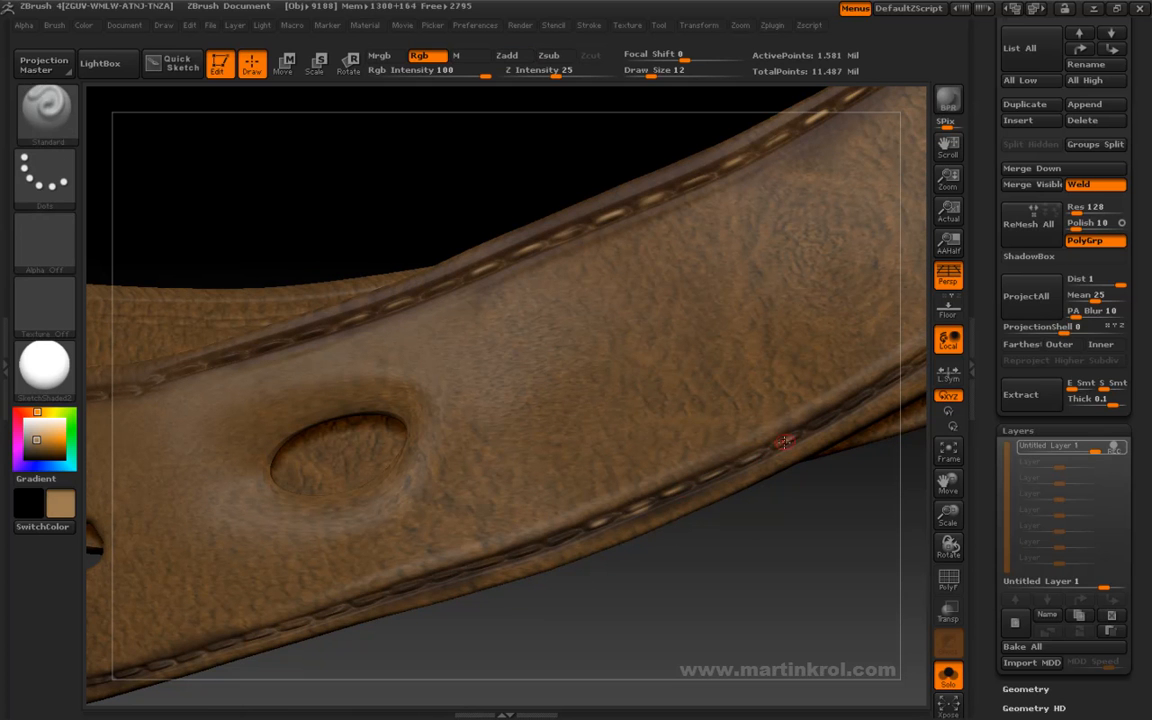
pyautogui.moveTo(841, 458); pyautogui.dragTo(773, 467)
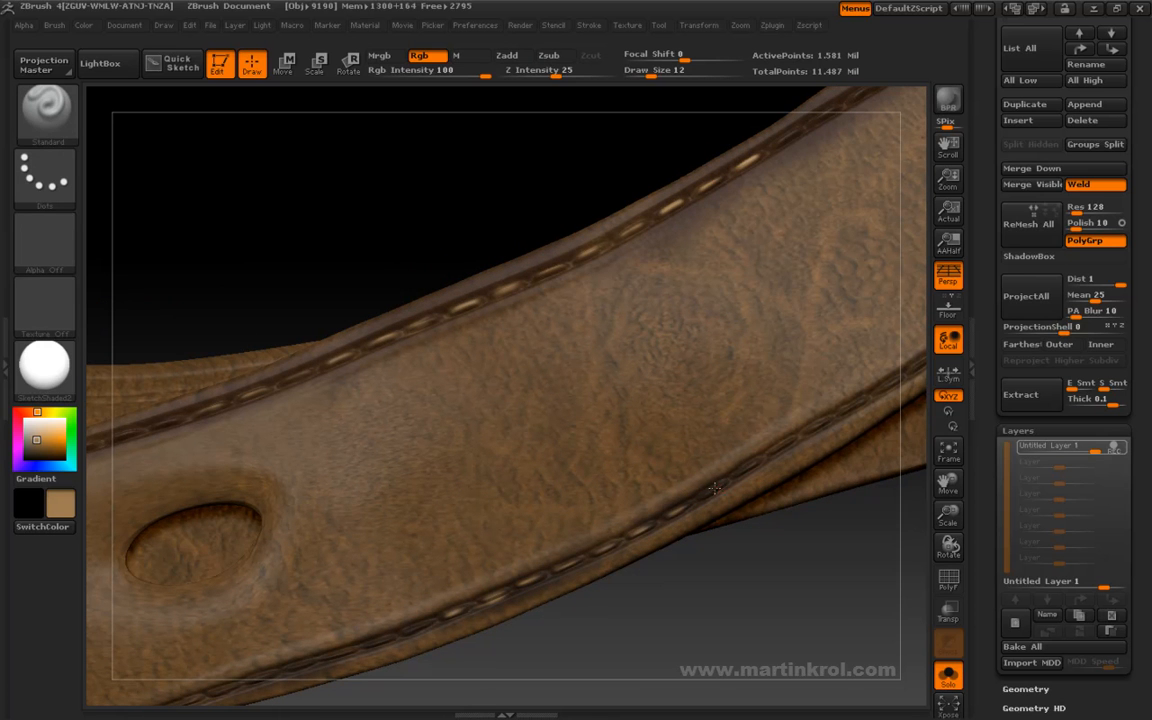
pyautogui.moveTo(815, 489); pyautogui.dragTo(762, 487)
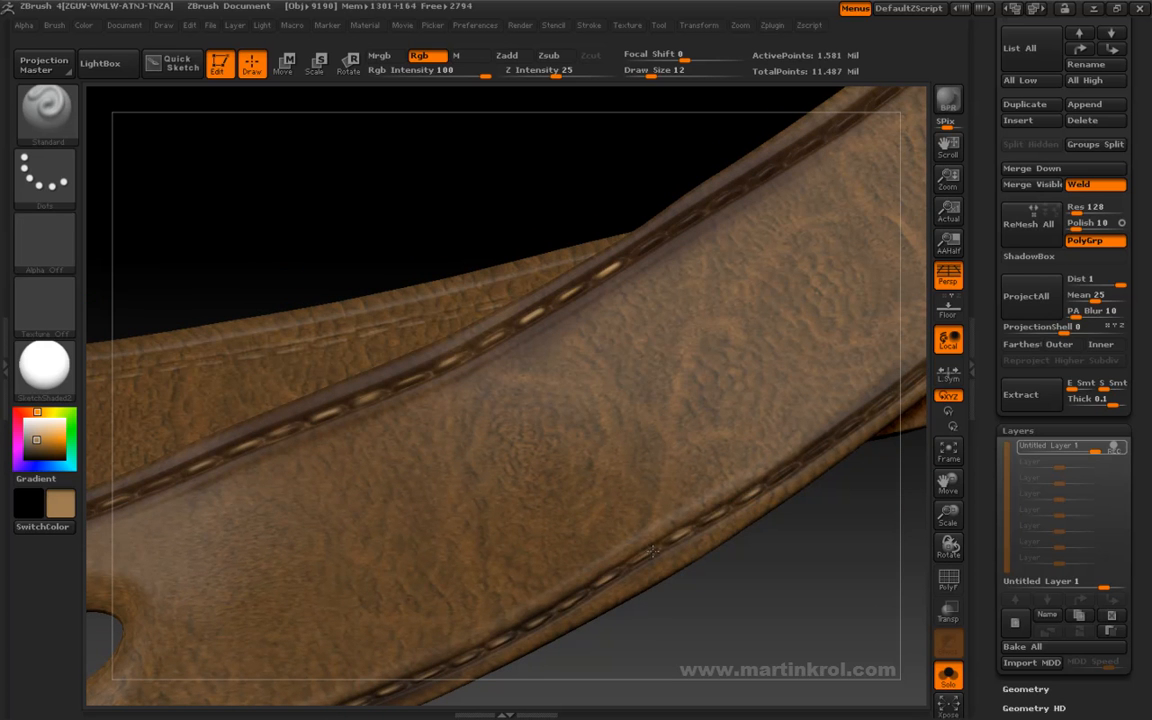
# - Continue the tan stitch highlights along both edges of the belt, working away from the large hole
pyautogui.moveTo(660, 329); pyautogui.dragTo(656, 239)
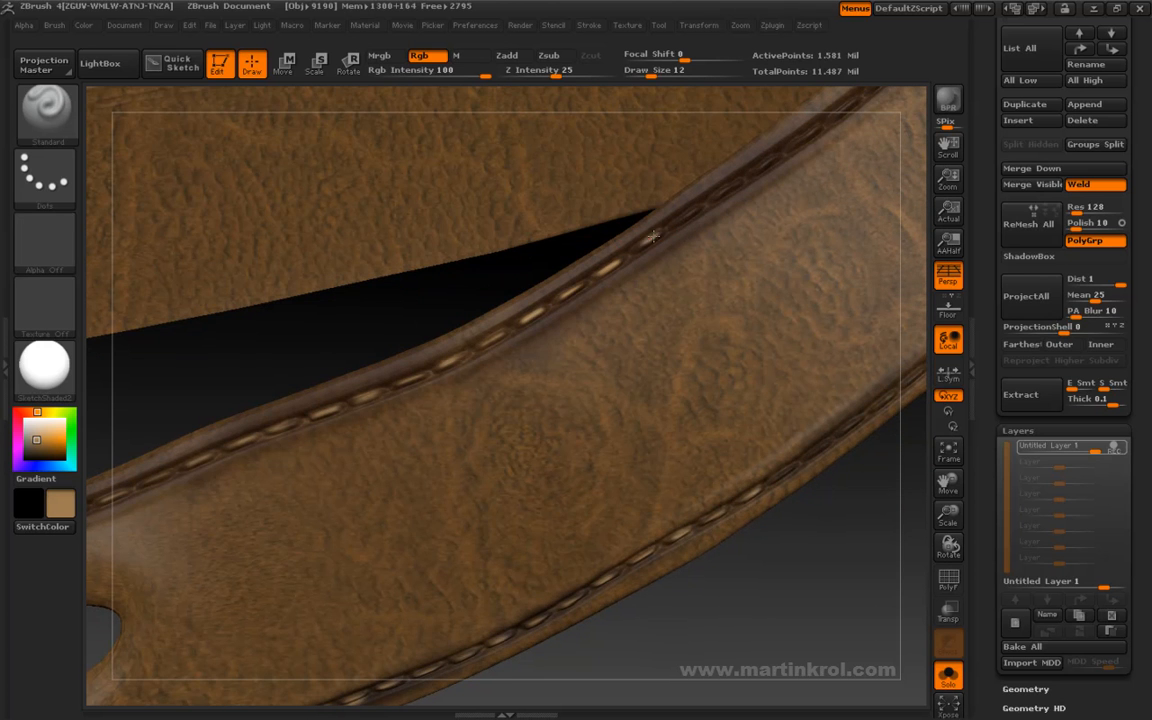
pyautogui.moveTo(695, 380); pyautogui.dragTo(686, 532)
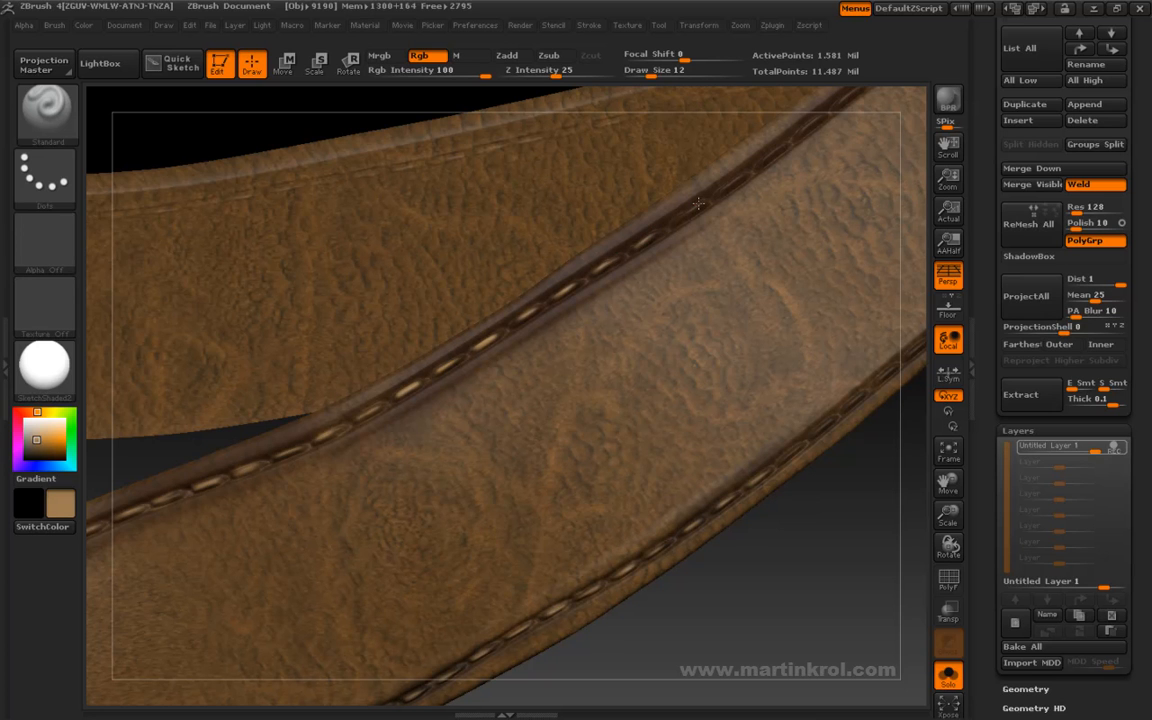
pyautogui.moveTo(848, 546); pyautogui.dragTo(709, 484)
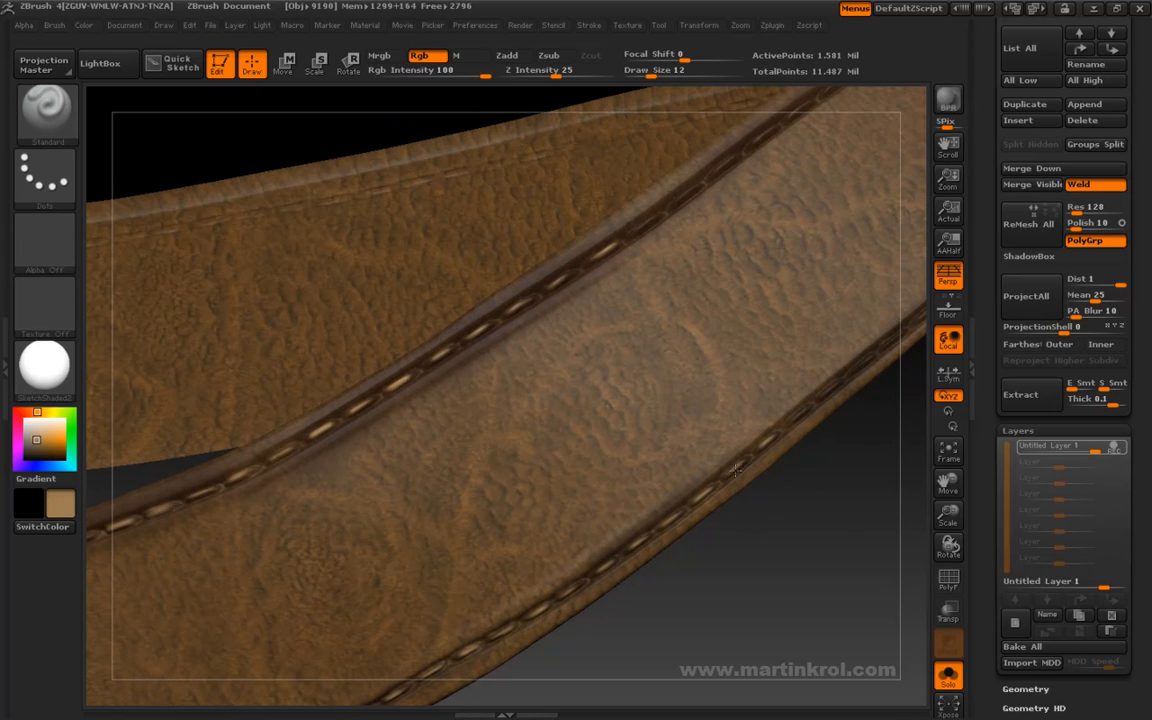
pyautogui.moveTo(792, 428); pyautogui.dragTo(740, 496)
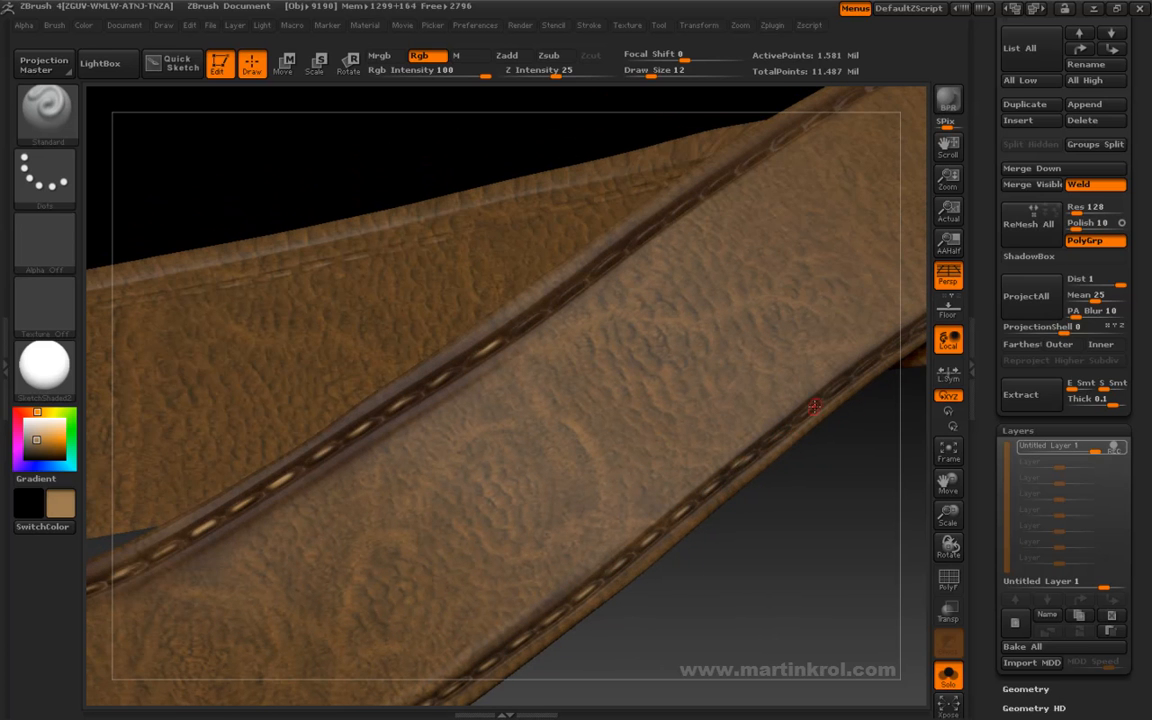
pyautogui.moveTo(861, 463); pyautogui.dragTo(781, 490)
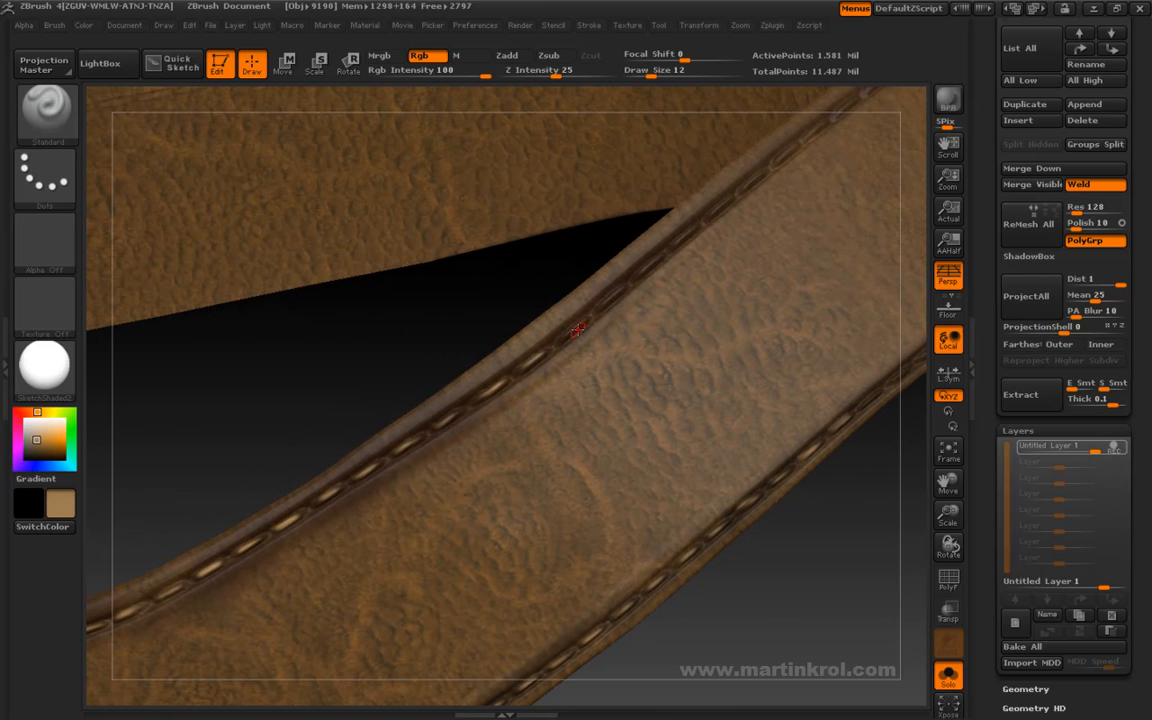
# - Paint tan highlights on the upper and lower stitches of the belt's next section, as far as the bump on its lower rim
pyautogui.moveTo(566, 333); pyautogui.dragTo(552, 362)
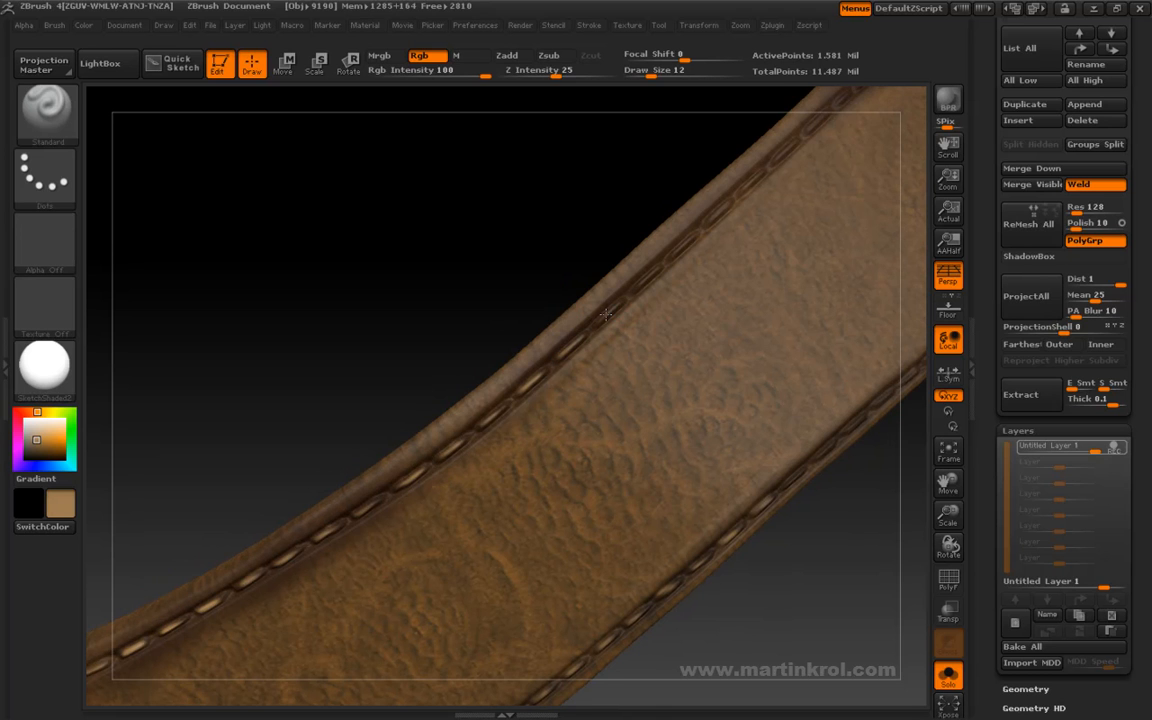
pyautogui.moveTo(596, 247); pyautogui.dragTo(594, 338)
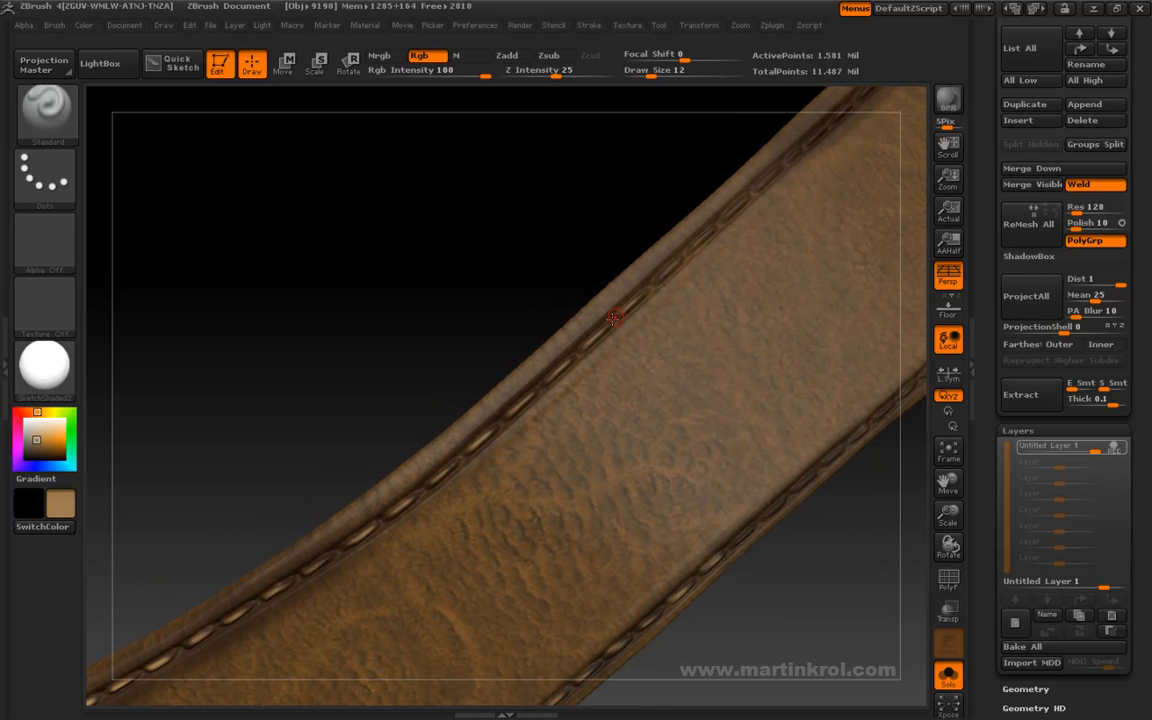
pyautogui.moveTo(732, 213); pyautogui.dragTo(622, 438)
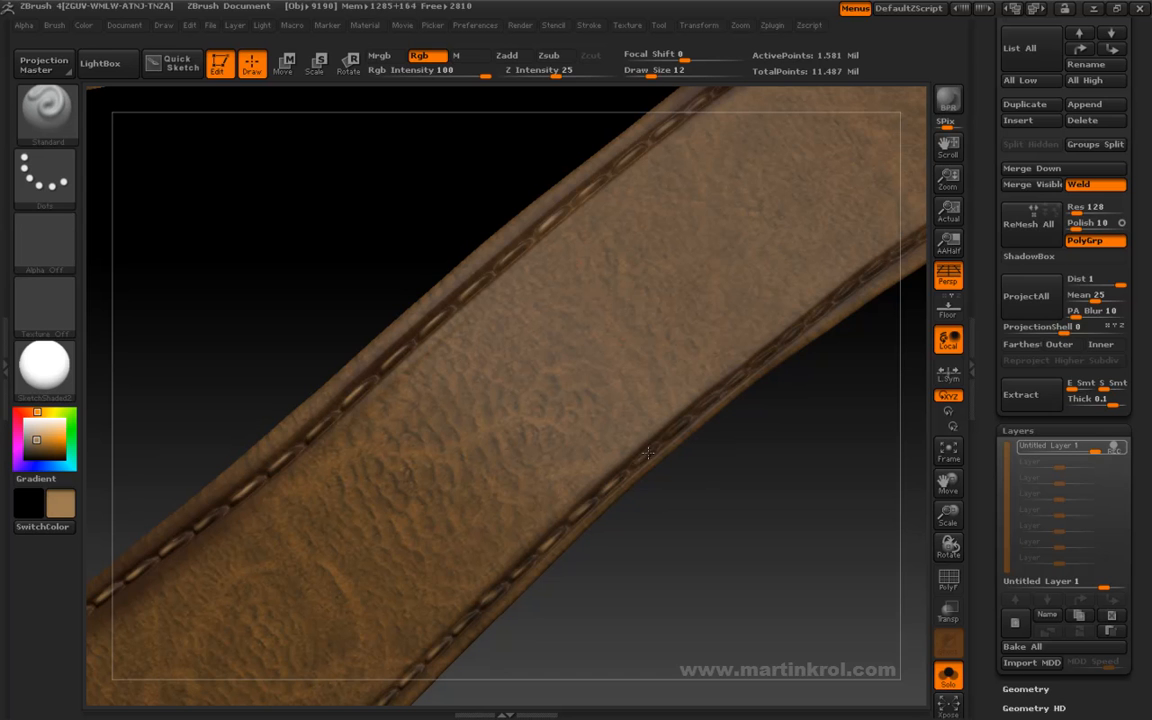
pyautogui.moveTo(749, 421); pyautogui.dragTo(613, 487)
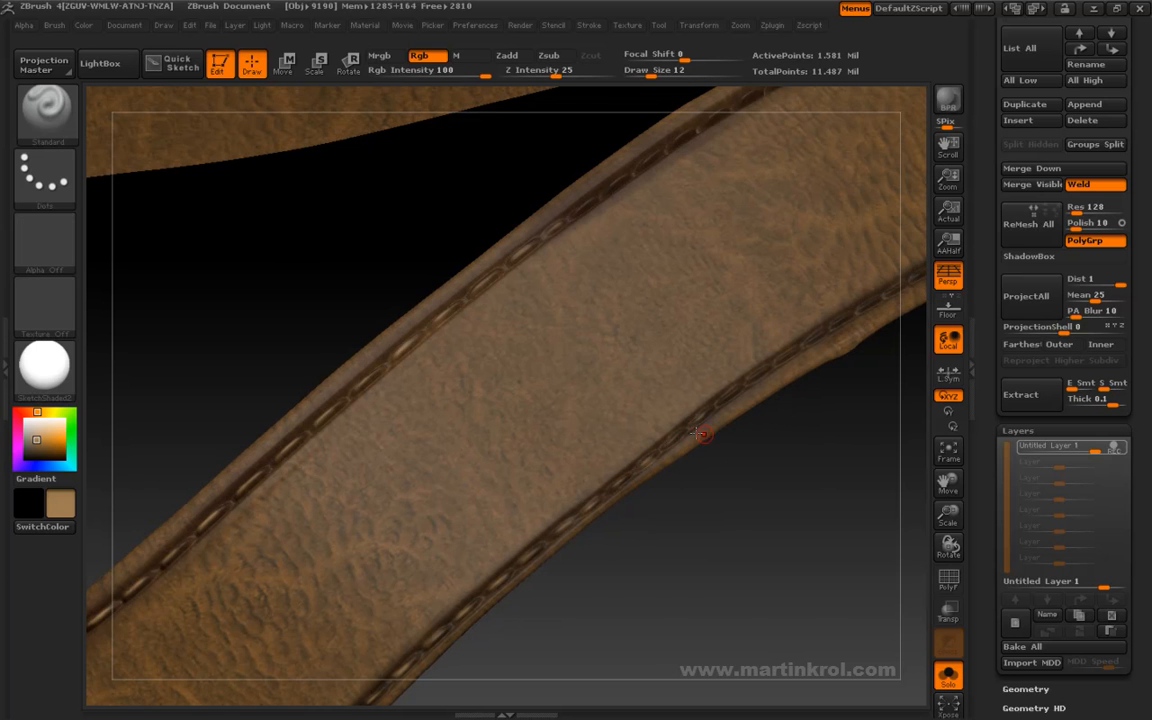
pyautogui.moveTo(695, 423); pyautogui.dragTo(650, 471)
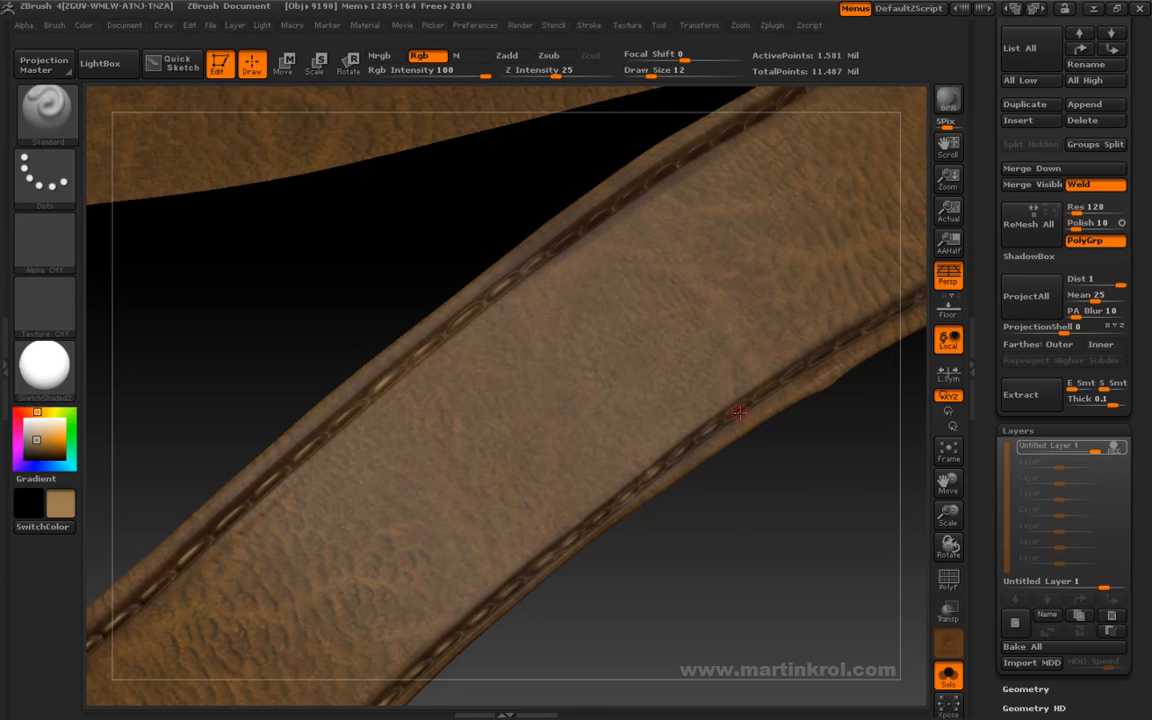
pyautogui.moveTo(781, 435); pyautogui.dragTo(667, 492)
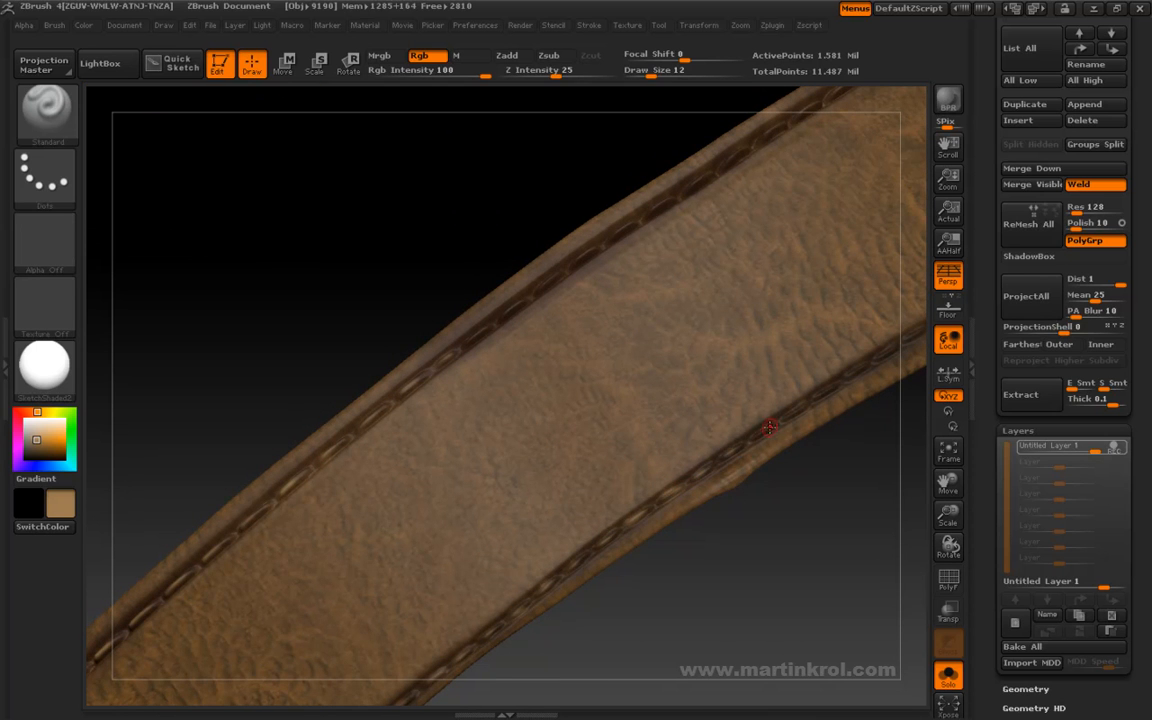
pyautogui.moveTo(765, 440); pyautogui.dragTo(643, 404)
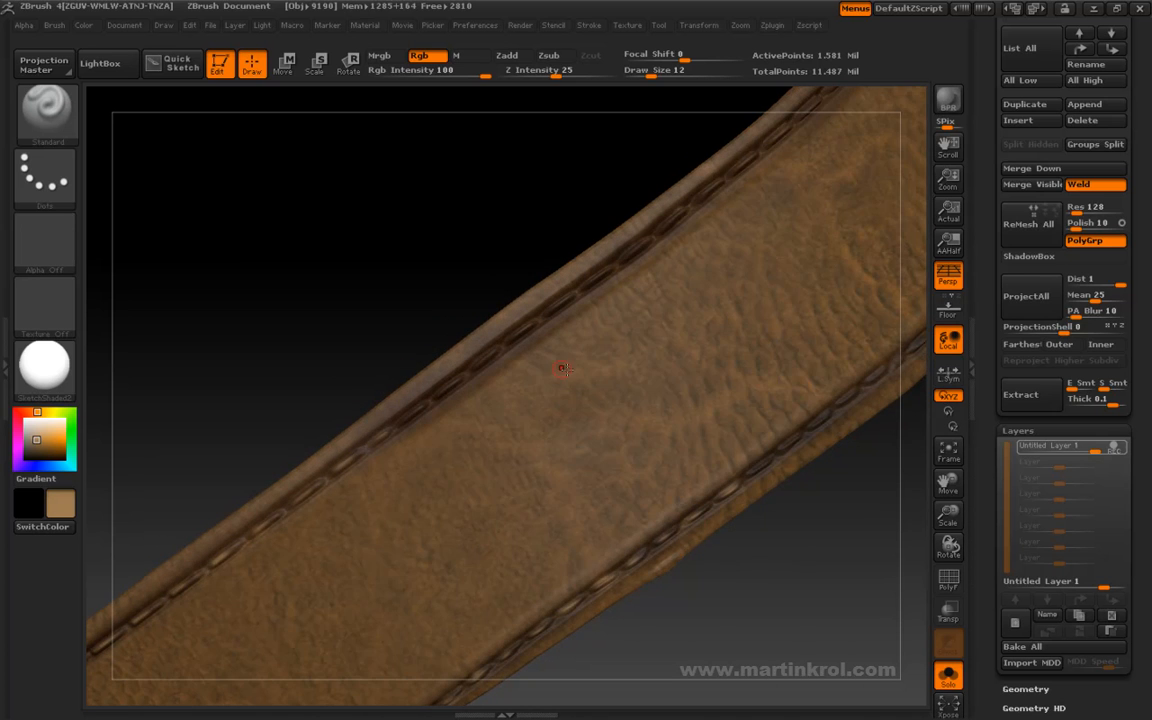
# - Paint tan highlights on the belt's upper-edge stitches, continuing past the bump on the lower rim
pyautogui.moveTo(391, 345); pyautogui.dragTo(415, 421)
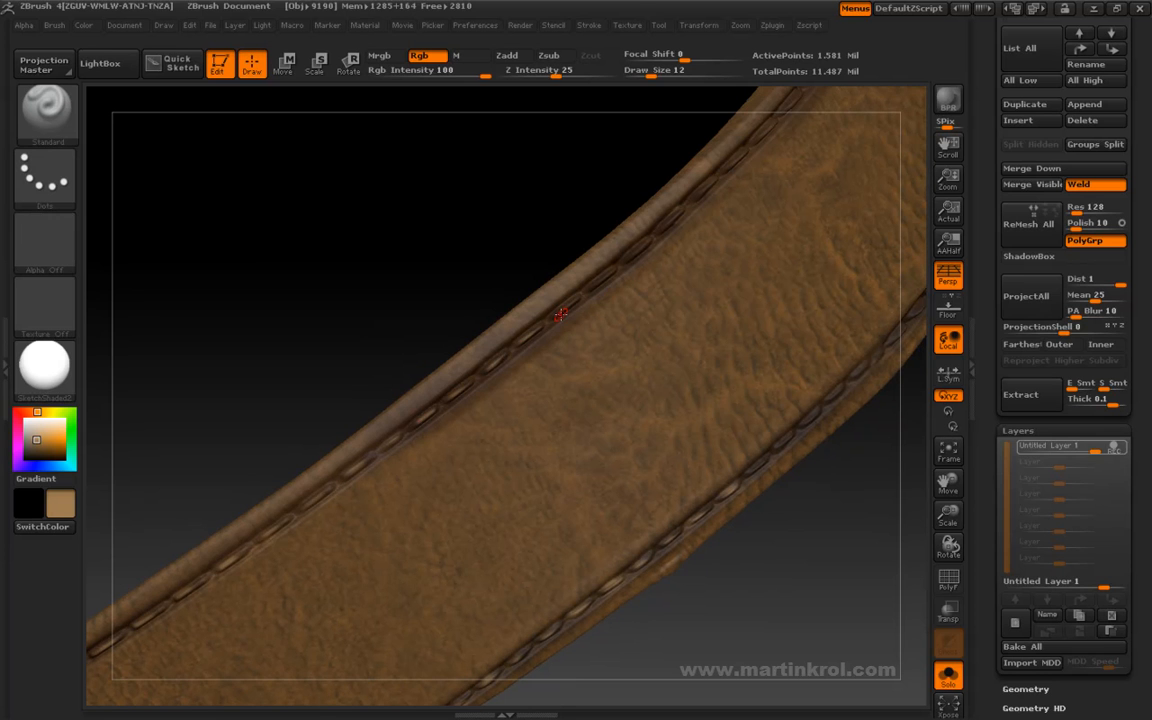
pyautogui.moveTo(550, 290); pyautogui.dragTo(556, 343)
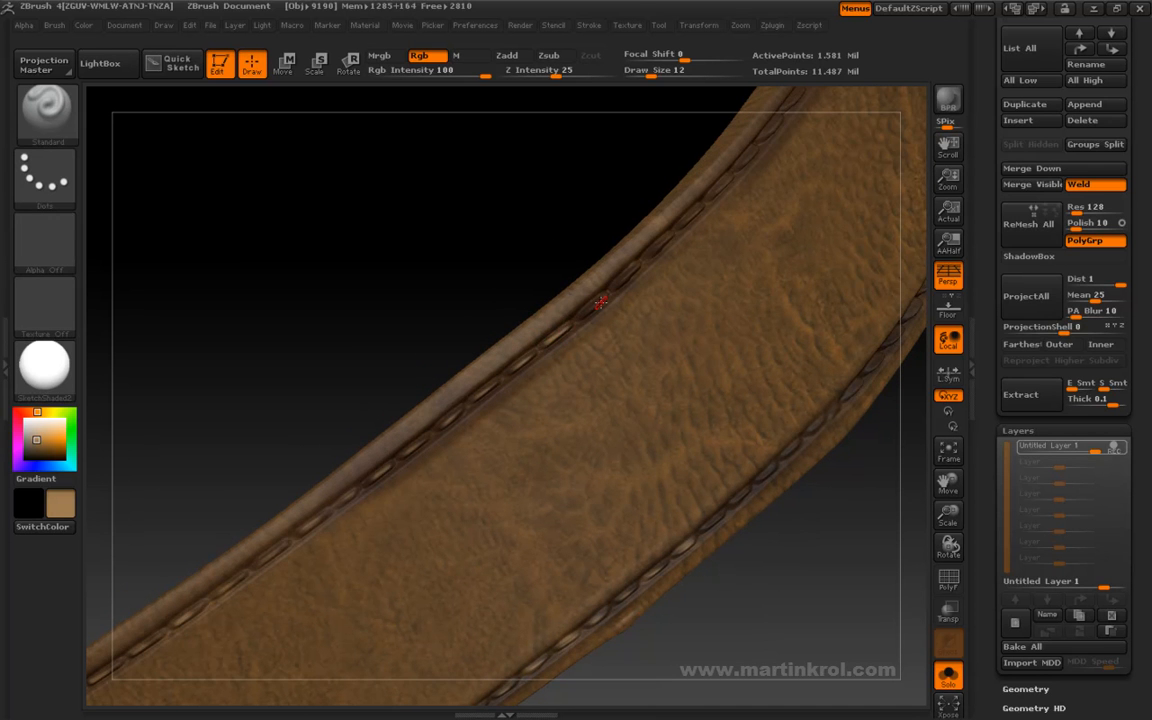
pyautogui.moveTo(513, 287); pyautogui.dragTo(553, 342)
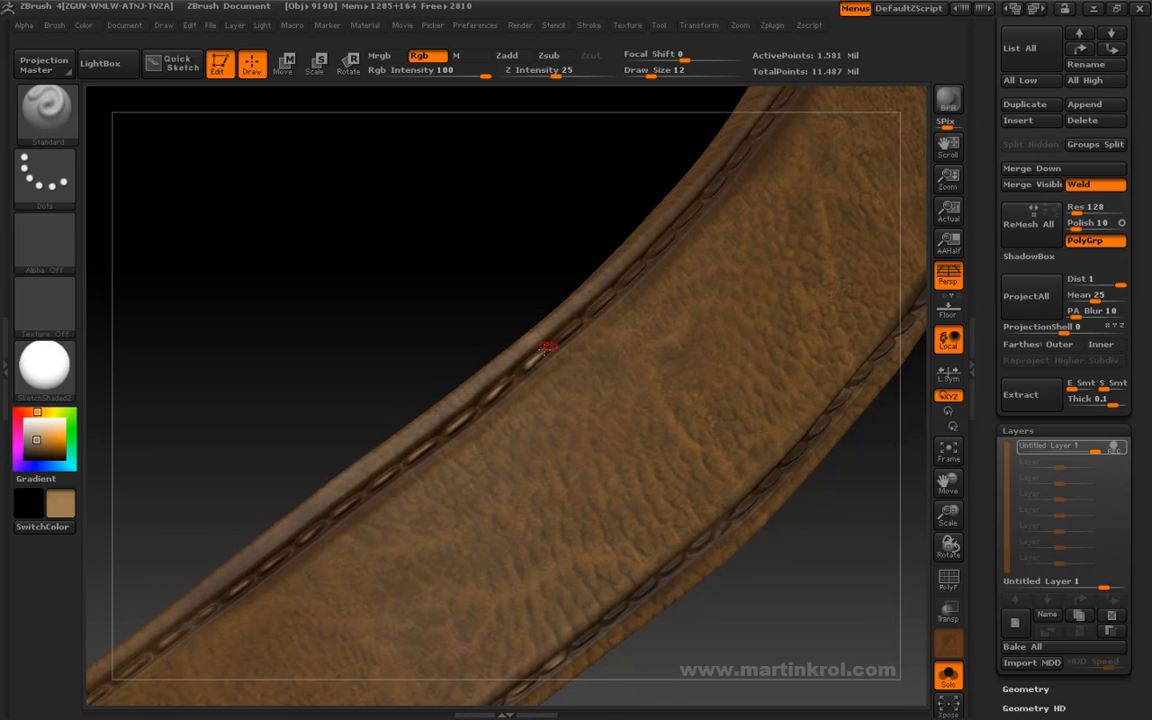
pyautogui.moveTo(592, 298); pyautogui.dragTo(558, 336)
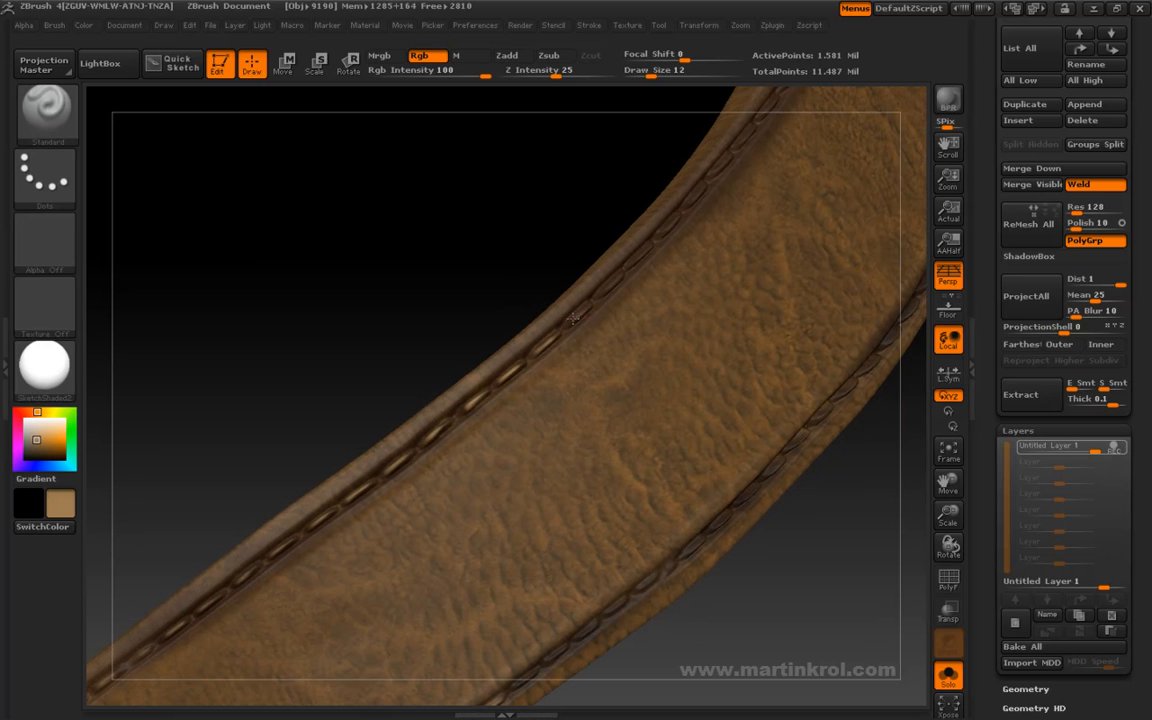
pyautogui.moveTo(568, 267); pyautogui.dragTo(612, 286)
pyautogui.moveTo(512, 313); pyautogui.dragTo(600, 502)
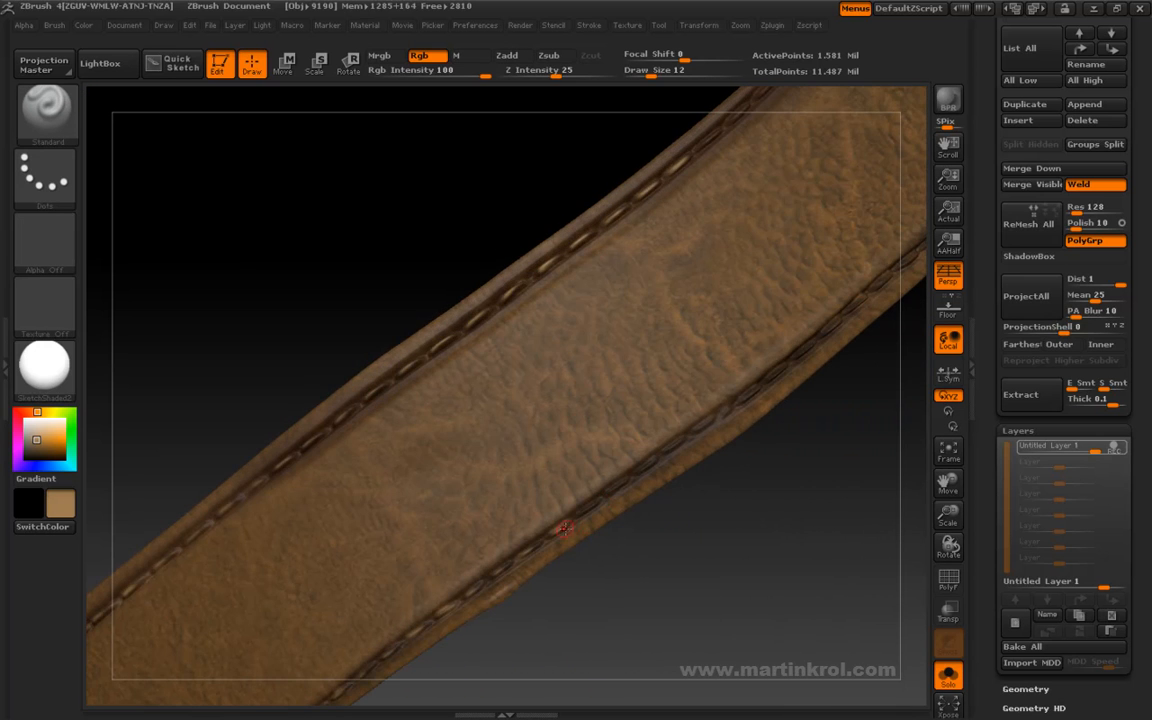
# - Highlight the matching lower-edge stitches in tan along the same stretch of belt
pyautogui.moveTo(535, 546); pyautogui.dragTo(549, 469)
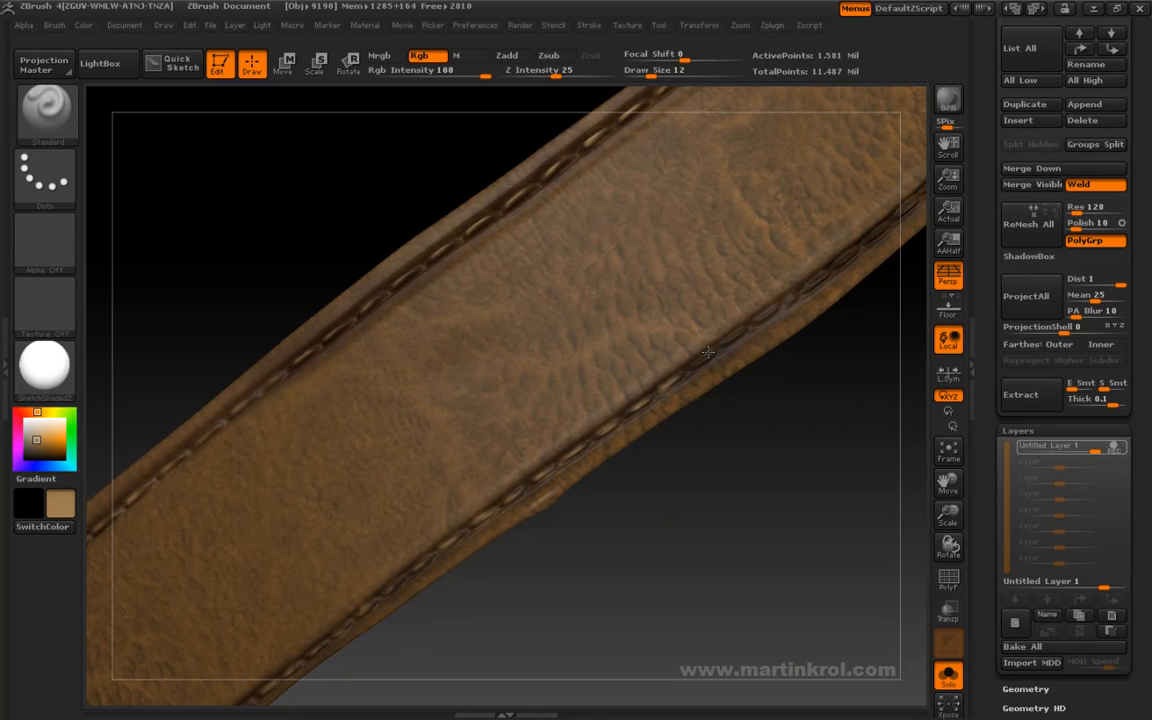
pyautogui.moveTo(761, 375); pyautogui.dragTo(633, 434)
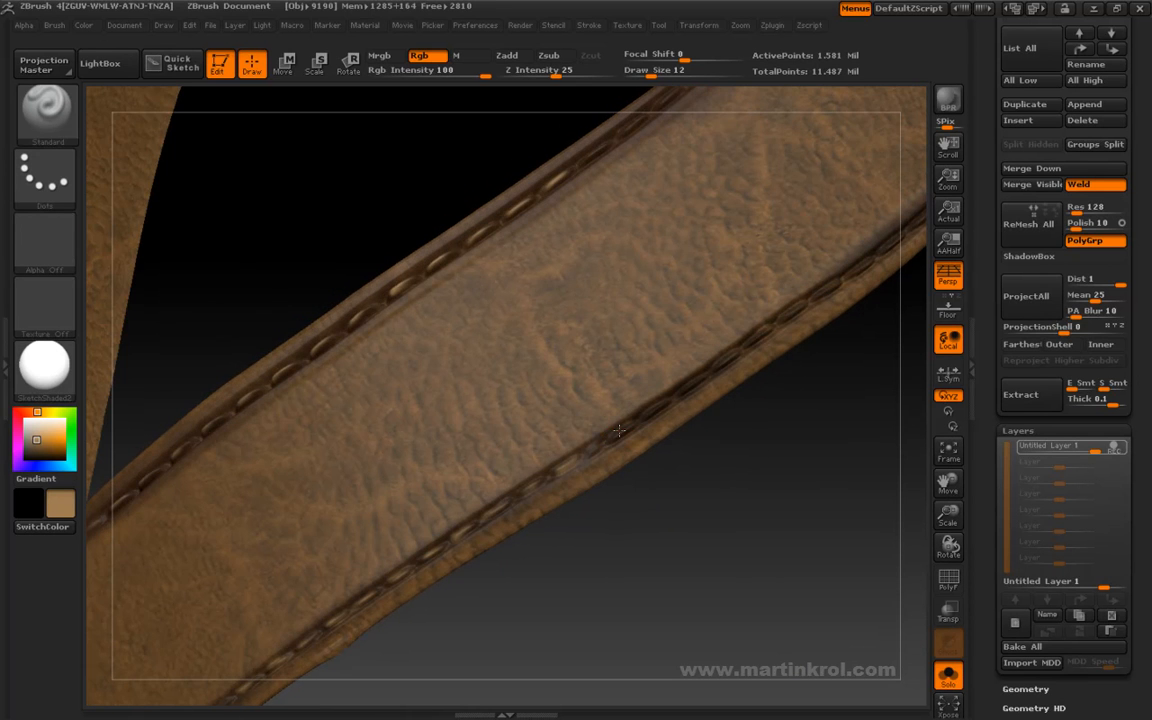
pyautogui.moveTo(682, 390); pyautogui.dragTo(620, 442)
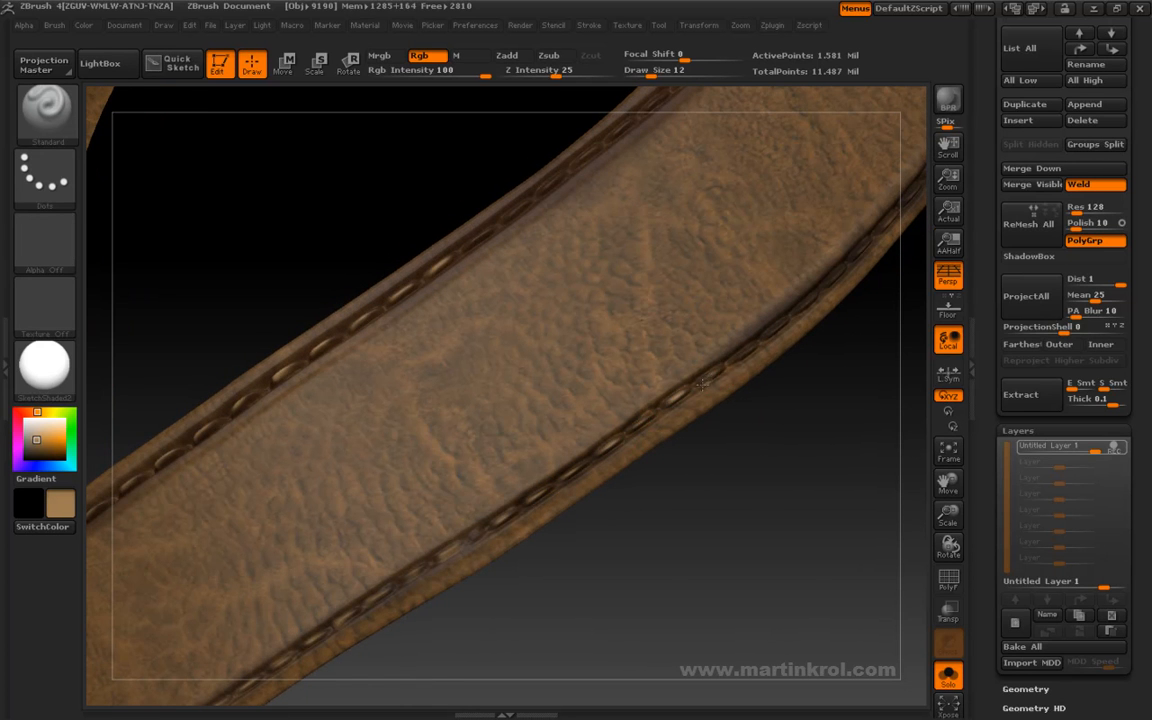
pyautogui.keyDown('alt'); pyautogui.moveTo(798, 378); pyautogui.dragTo(823, 491); pyautogui.keyUp('alt')
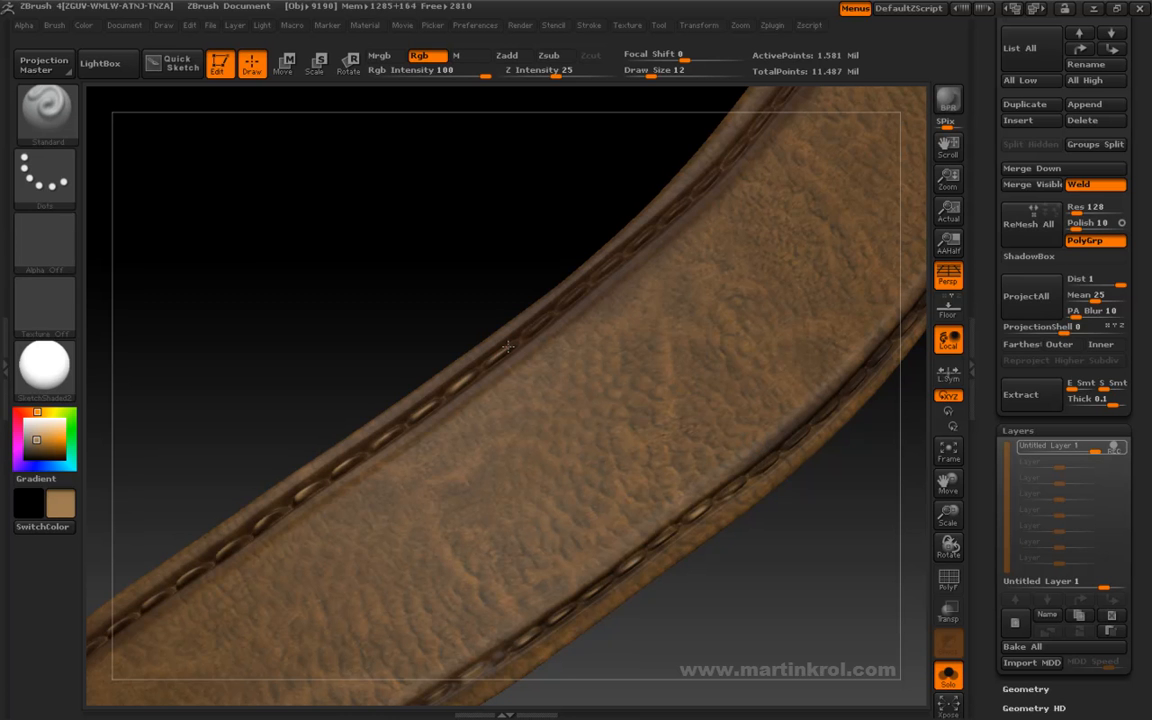
# - Extend the tan stitch highlights along both edges through the belt's next curved section
pyautogui.moveTo(523, 330)
pyautogui.mouseDown()
pyautogui.moveTo(483, 324)
pyautogui.moveTo(523, 348)
pyautogui.moveTo(481, 337)
pyautogui.moveTo(538, 342)
pyautogui.mouseUp()
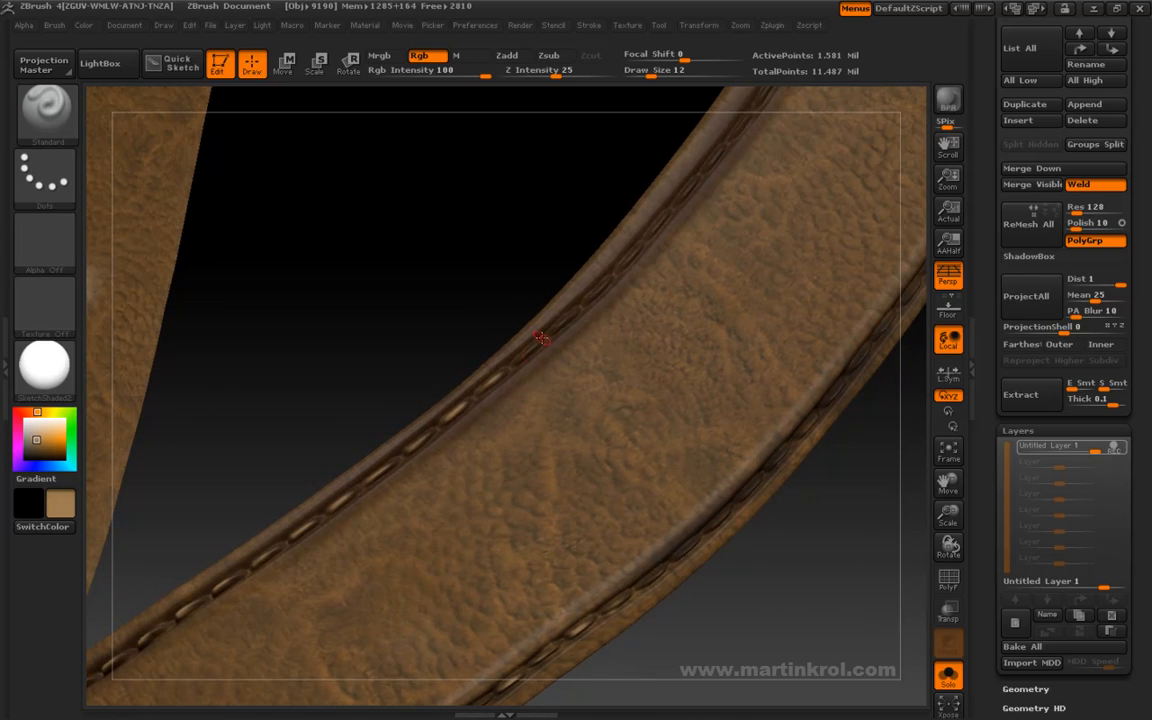
pyautogui.moveTo(716, 461); pyautogui.dragTo(636, 489)
pyautogui.moveTo(688, 450); pyautogui.dragTo(664, 472)
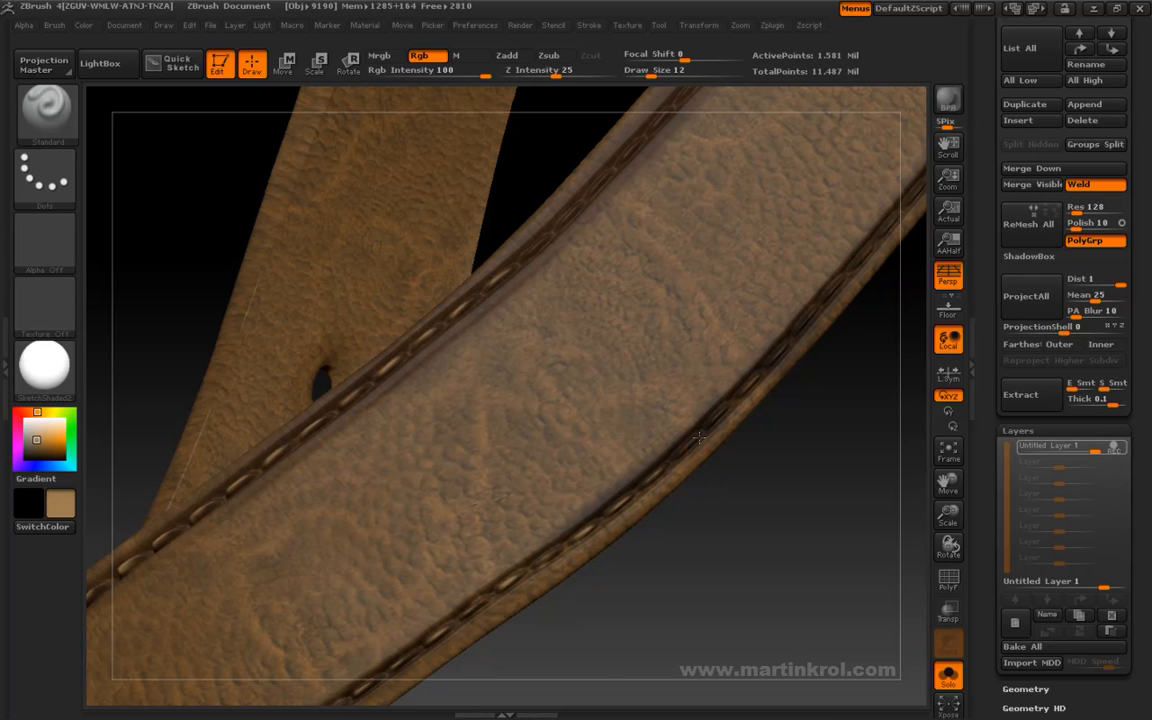
pyautogui.moveTo(705, 432); pyautogui.dragTo(590, 320)
pyautogui.moveTo(561, 277); pyautogui.dragTo(619, 285)
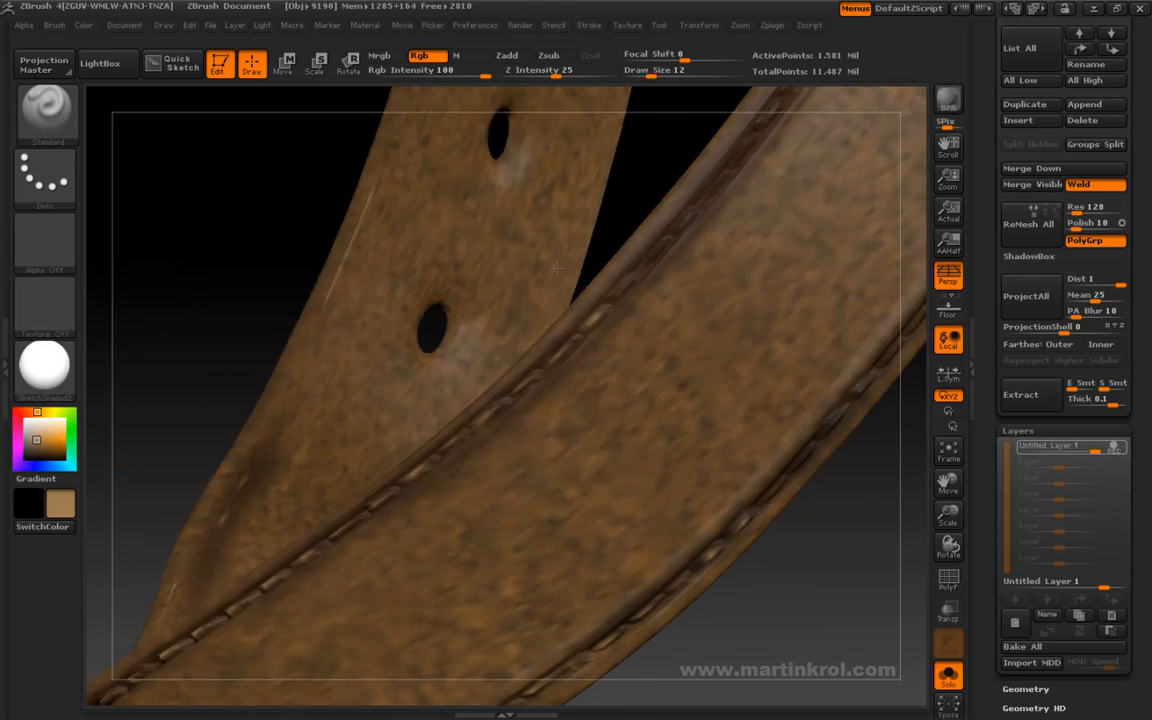
# - Examine the highlighted stitching and leather color around the whole isolated belt
pyautogui.keyDown('alt'); pyautogui.moveTo(625, 197); pyautogui.dragTo(636, 115); pyautogui.keyUp('alt')
pyautogui.keyDown('alt'); pyautogui.moveTo(753, 419); pyautogui.dragTo(742, 385); pyautogui.keyUp('alt')
pyautogui.moveTo(725, 440); pyautogui.dragTo(674, 334)
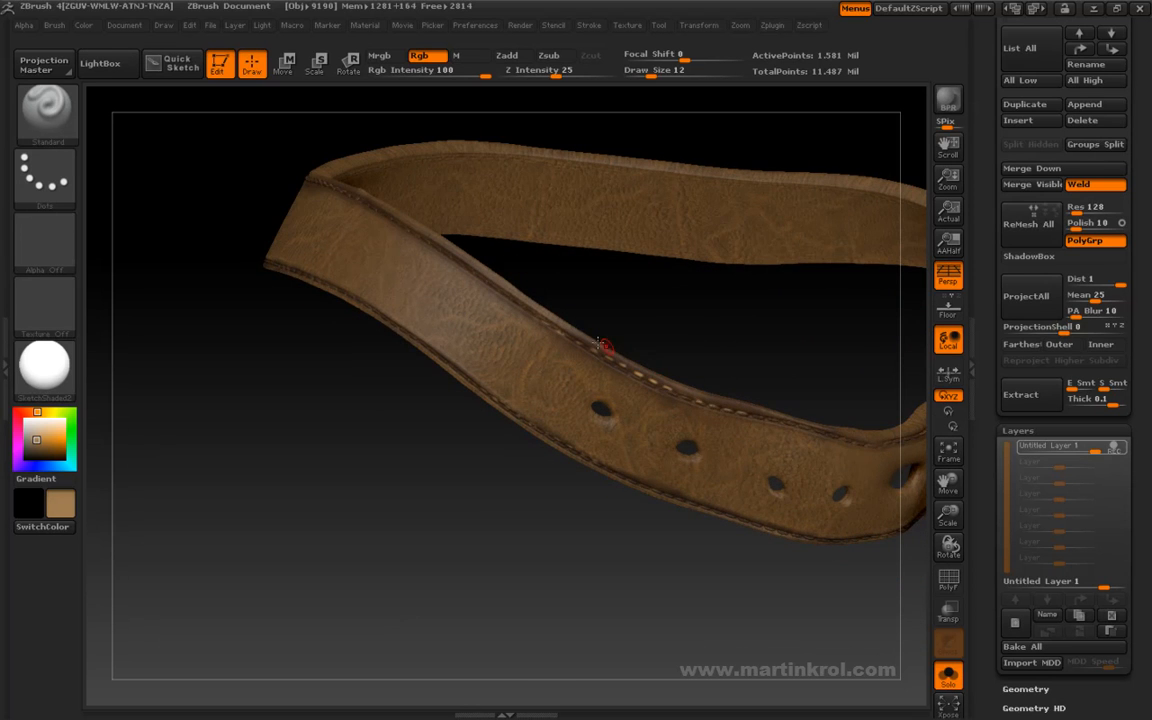
pyautogui.moveTo(746, 373); pyautogui.dragTo(520, 314)
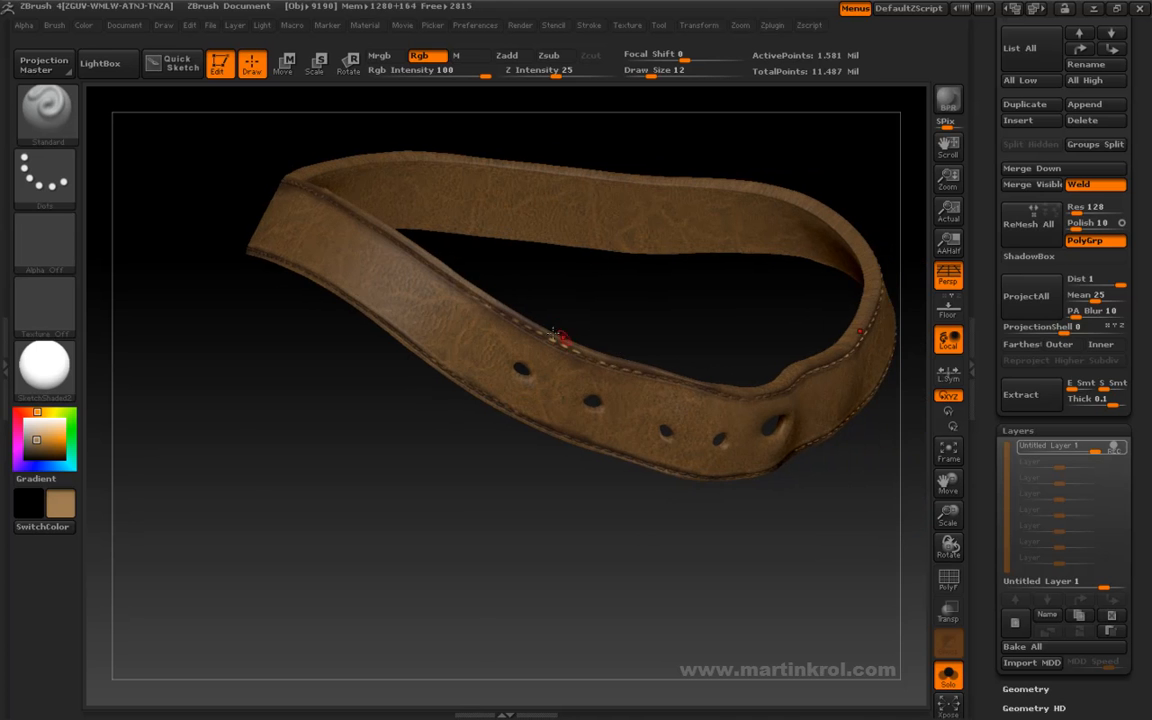
pyautogui.moveTo(661, 324); pyautogui.dragTo(695, 334)
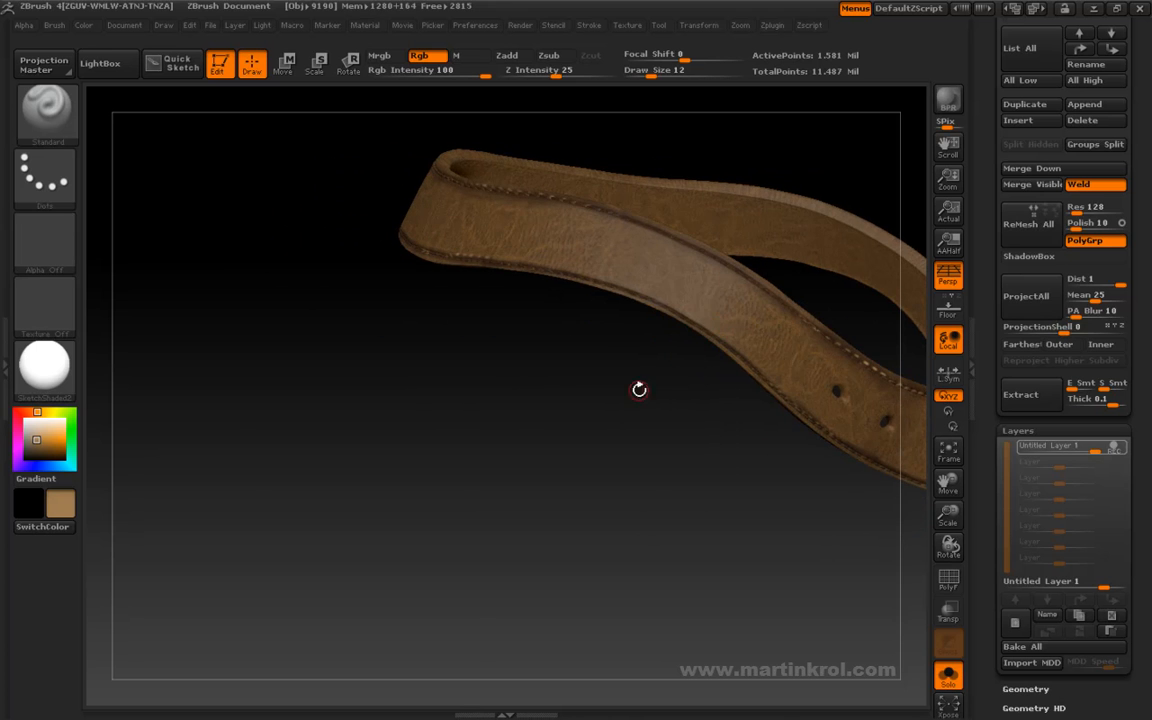
pyautogui.moveTo(651, 396); pyautogui.dragTo(635, 372)
pyautogui.moveTo(712, 406); pyautogui.dragTo(663, 388)
pyautogui.moveTo(620, 314); pyautogui.dragTo(779, 432)
# - Turn off Solo mode and examine the painted belt on the full mouse character
pyautogui.click(950, 680)
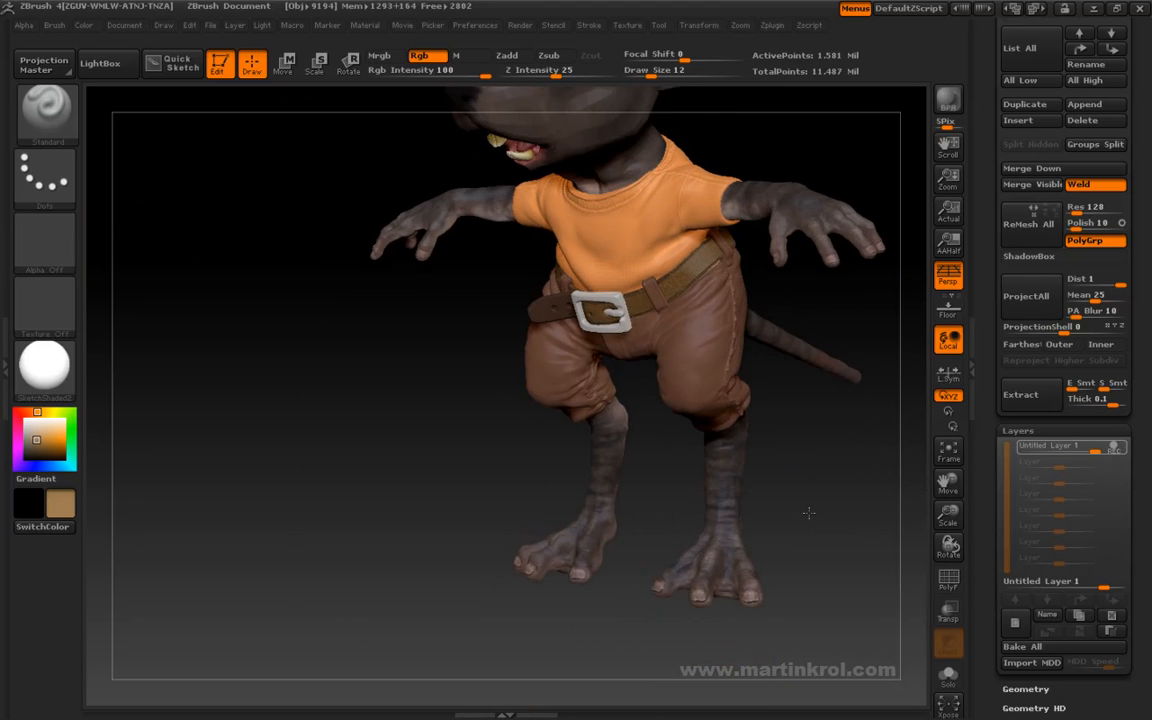
pyautogui.keyDown('alt'); pyautogui.moveTo(809, 513); pyautogui.dragTo(770, 645); pyautogui.keyUp('alt')
pyautogui.moveTo(859, 483)
pyautogui.mouseDown()
pyautogui.moveTo(864, 435)
pyautogui.moveTo(938, 517)
pyautogui.moveTo(852, 500)
pyautogui.mouseUp()
pyautogui.keyDown('alt'); pyautogui.moveTo(838, 452); pyautogui.dragTo(865, 525); pyautogui.keyUp('alt')
pyautogui.moveTo(789, 286); pyautogui.dragTo(800, 301)
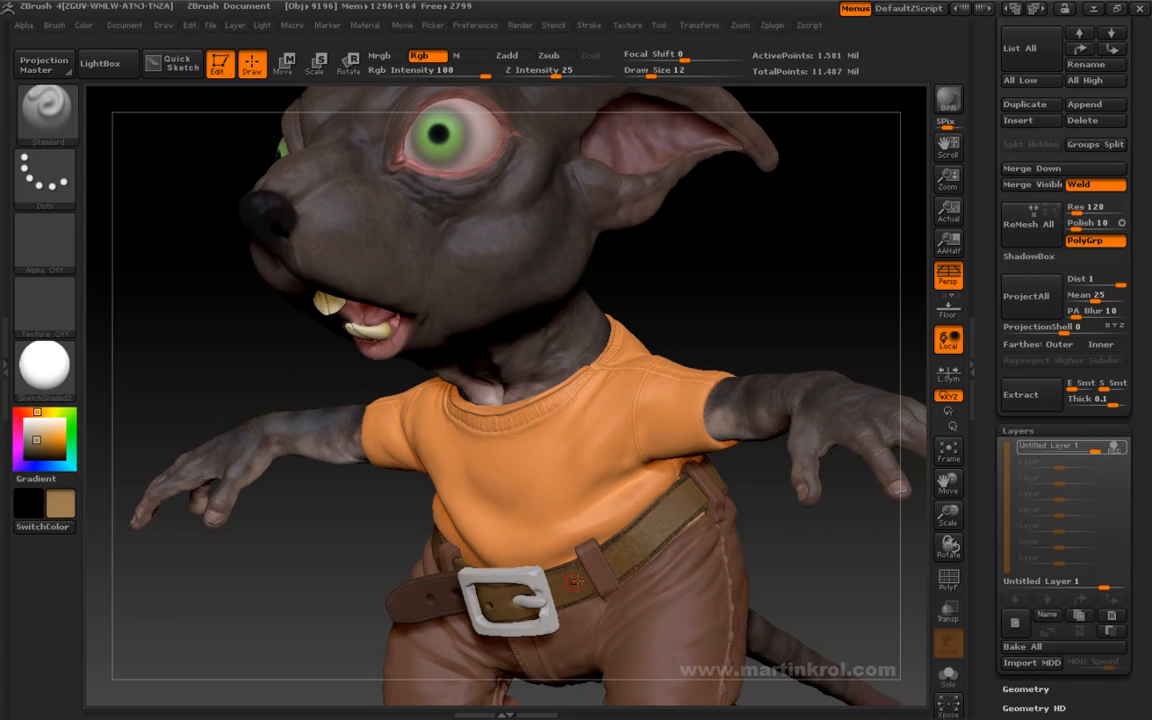
pyautogui.moveTo(836, 571); pyautogui.dragTo(824, 230)
pyautogui.moveTo(463, 527); pyautogui.dragTo(494, 507)
pyautogui.moveTo(869, 460); pyautogui.dragTo(550, 406)
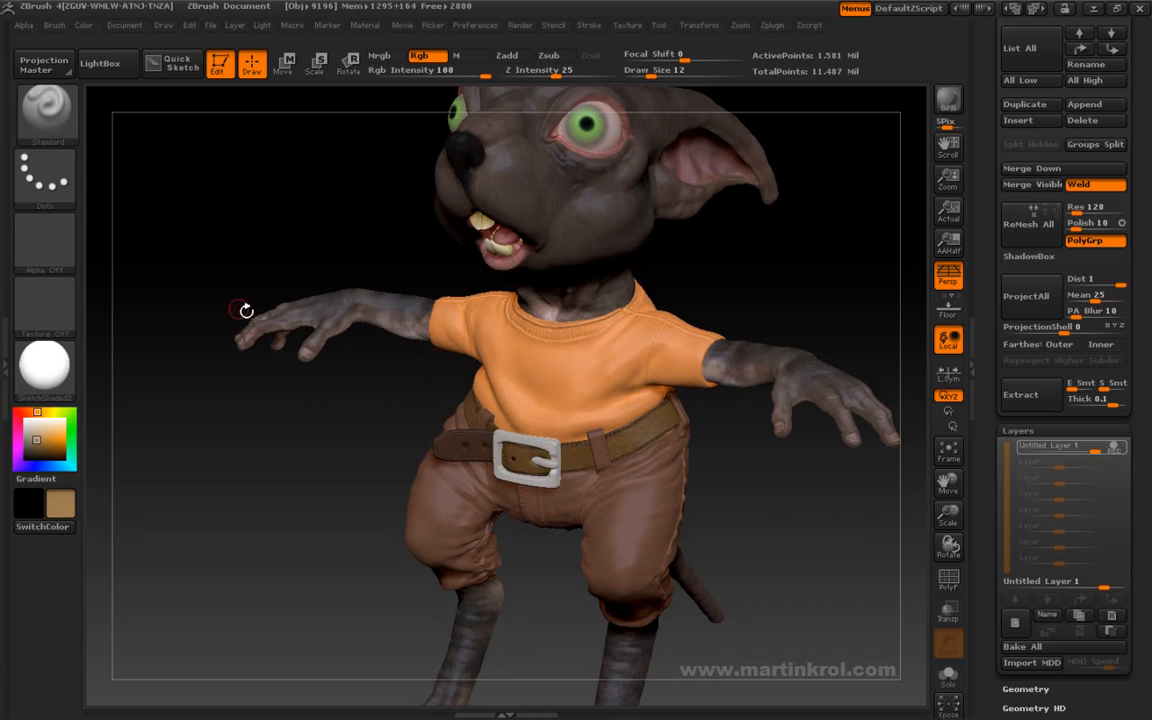
pyautogui.click(40, 168)
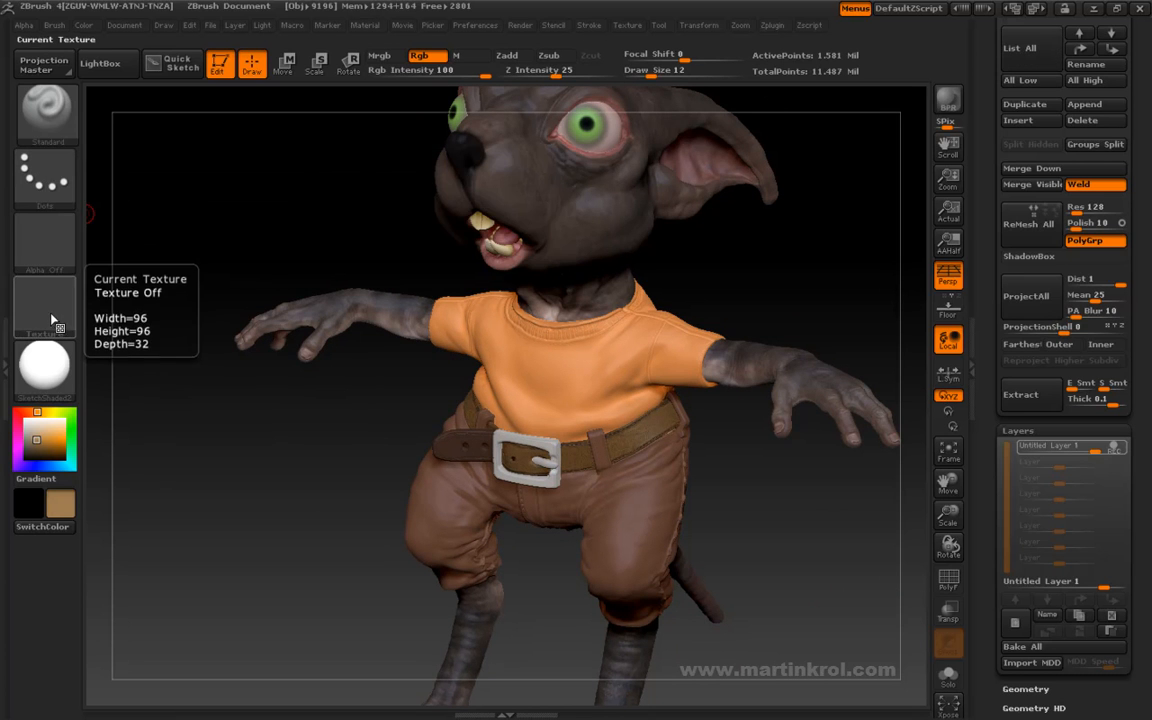
pyautogui.moveTo(684, 425)
pyautogui.mouseDown()
pyautogui.moveTo(805, 262)
pyautogui.moveTo(705, 321)
pyautogui.mouseUp()
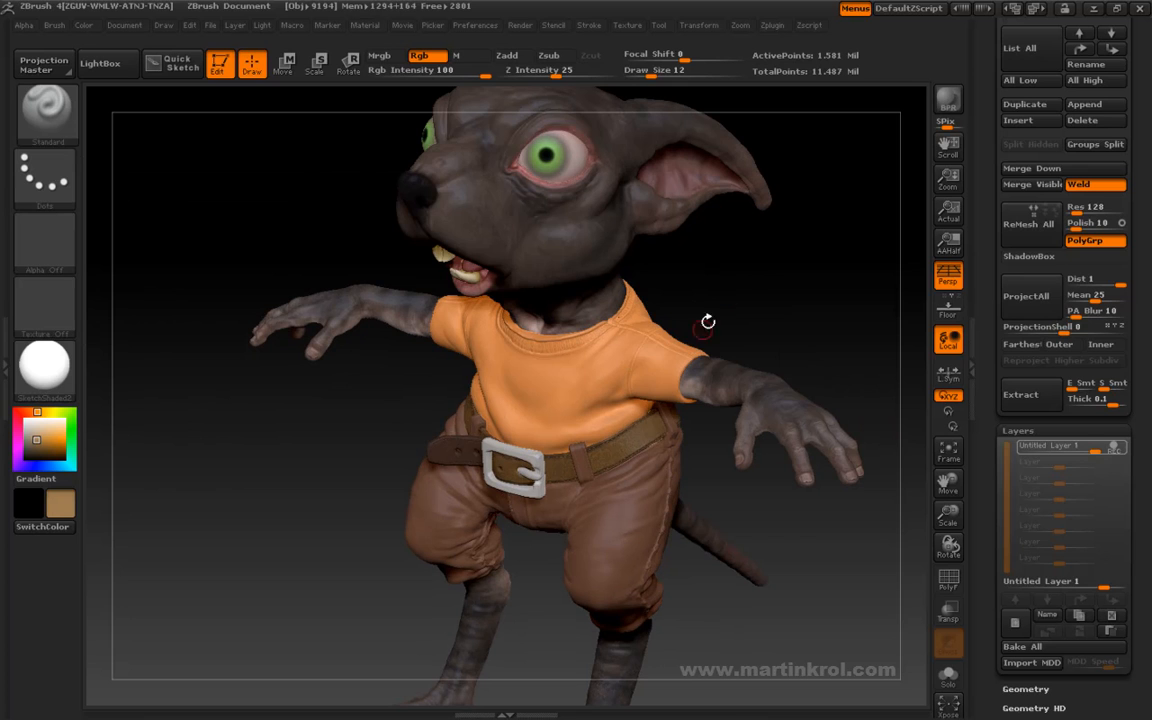
pyautogui.click(48, 188)
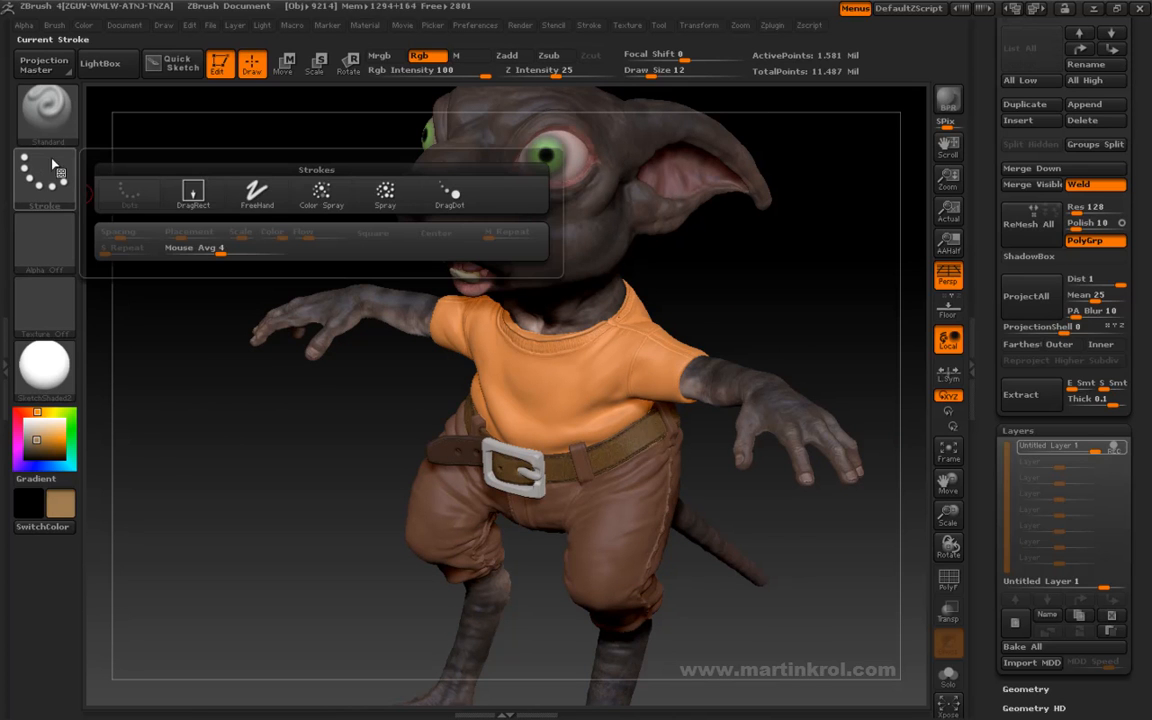
pyautogui.click(124, 198)
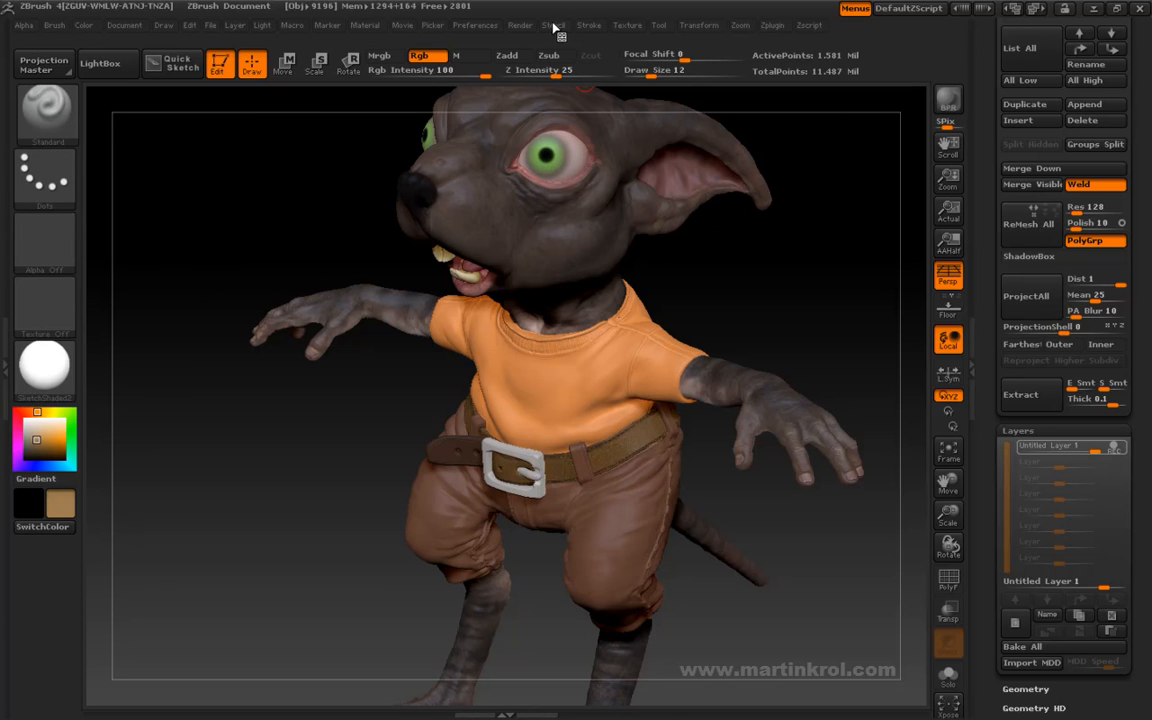
pyautogui.click(589, 25)
# - Select the belt's loose tip beside the buckle and load the elephant_02_2k texture for painting
pyautogui.keyDown('alt'); pyautogui.moveTo(805, 278); pyautogui.dragTo(896, 253); pyautogui.keyUp('alt')
pyautogui.moveTo(398, 391); pyautogui.dragTo(260, 355)
pyautogui.keyDown('alt'); pyautogui.click(447, 443); pyautogui.keyUp('alt')
pyautogui.click(45, 305)
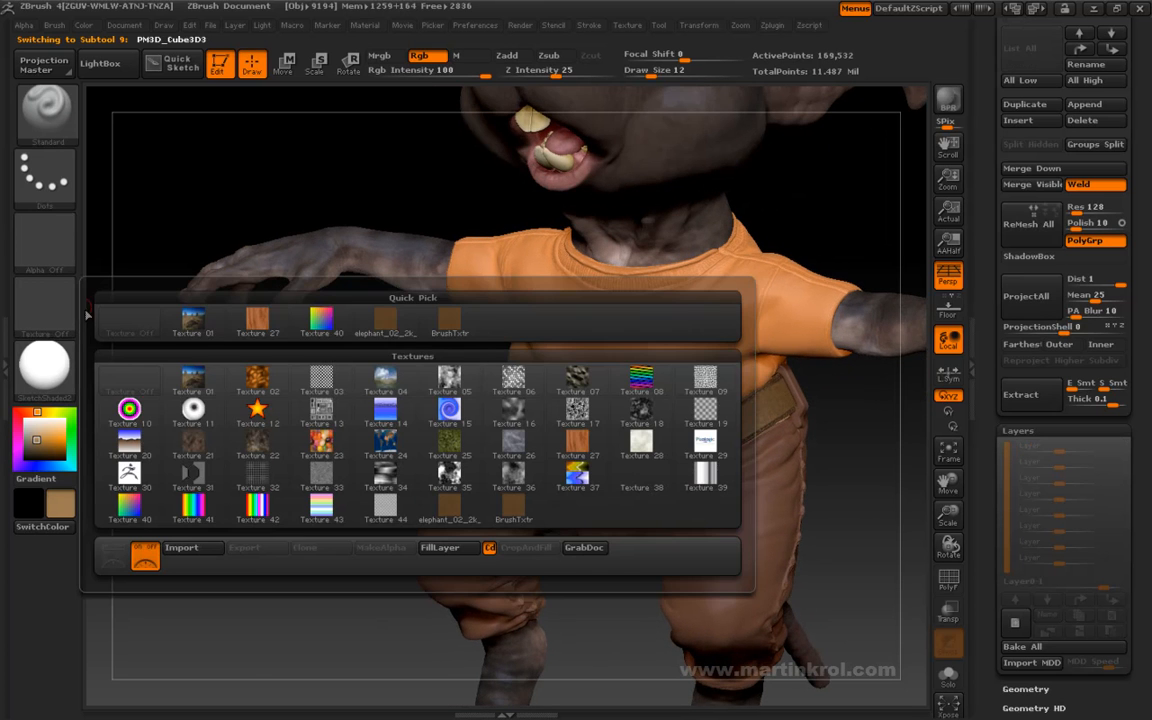
pyautogui.click(386, 325)
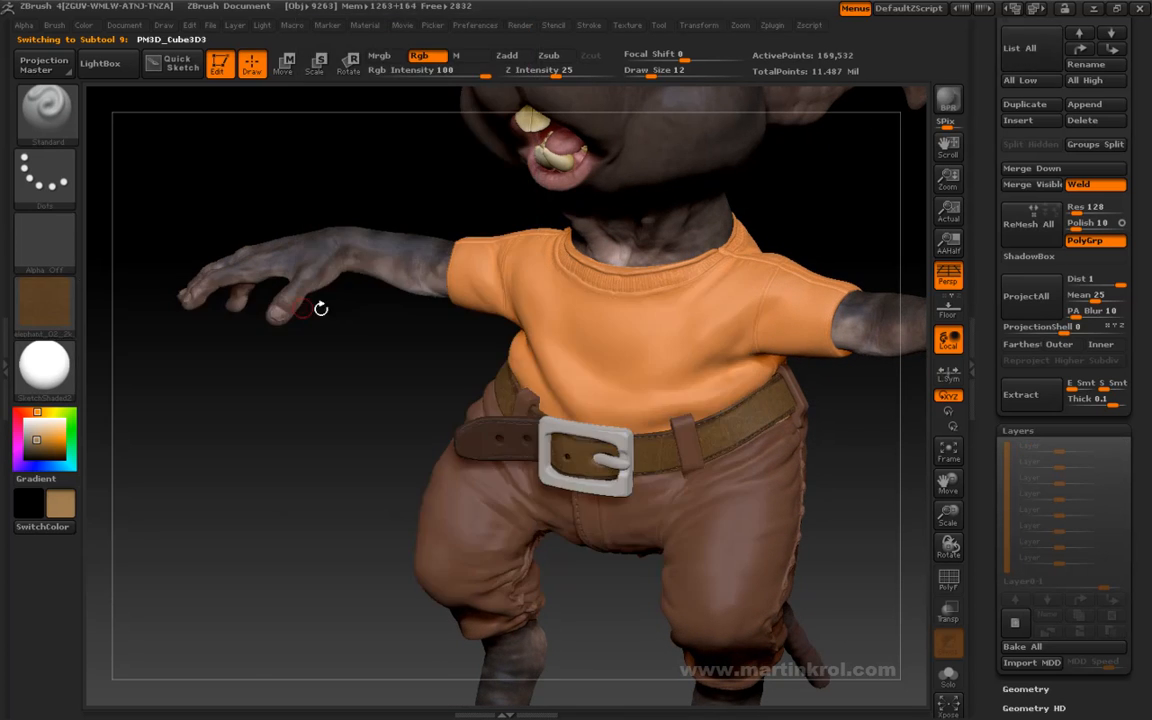
# - Set the draw size to 130 and paint the leather texture over the belt's loose tip
pyautogui.click(588, 25)
pyautogui.press('space')
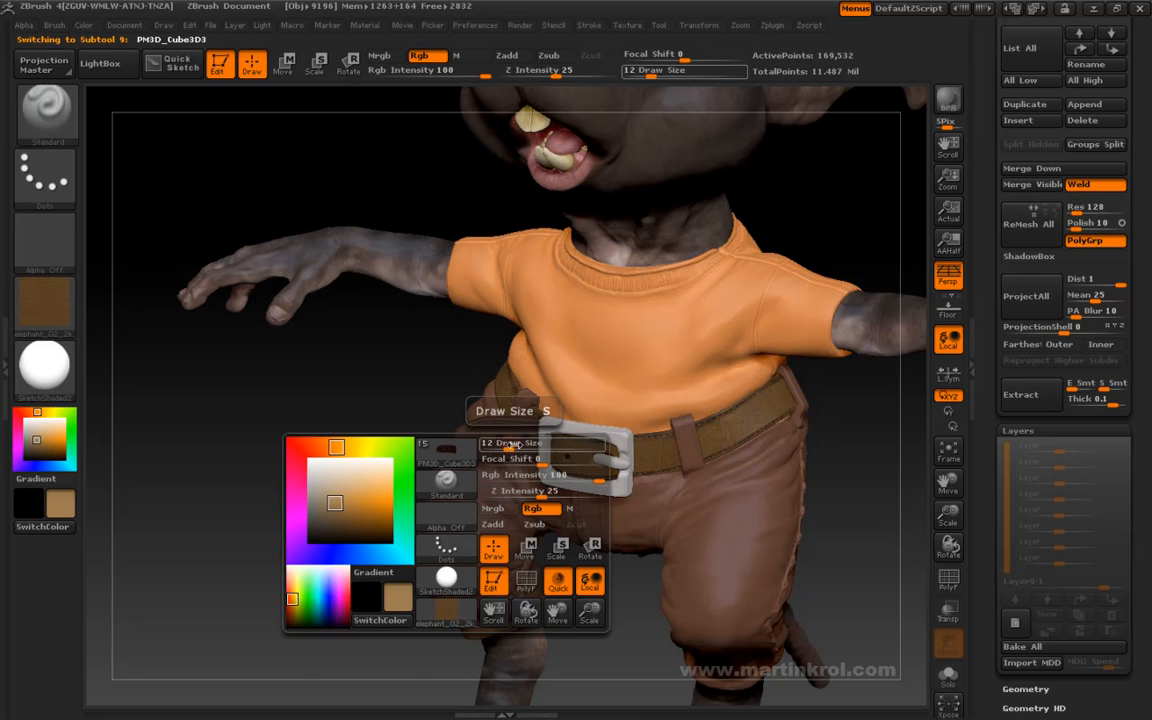
pyautogui.moveTo(534, 445)
pyautogui.mouseDown()
pyautogui.moveTo(457, 441)
pyautogui.moveTo(540, 438)
pyautogui.moveTo(515, 436)
pyautogui.mouseUp()
pyautogui.press('space')
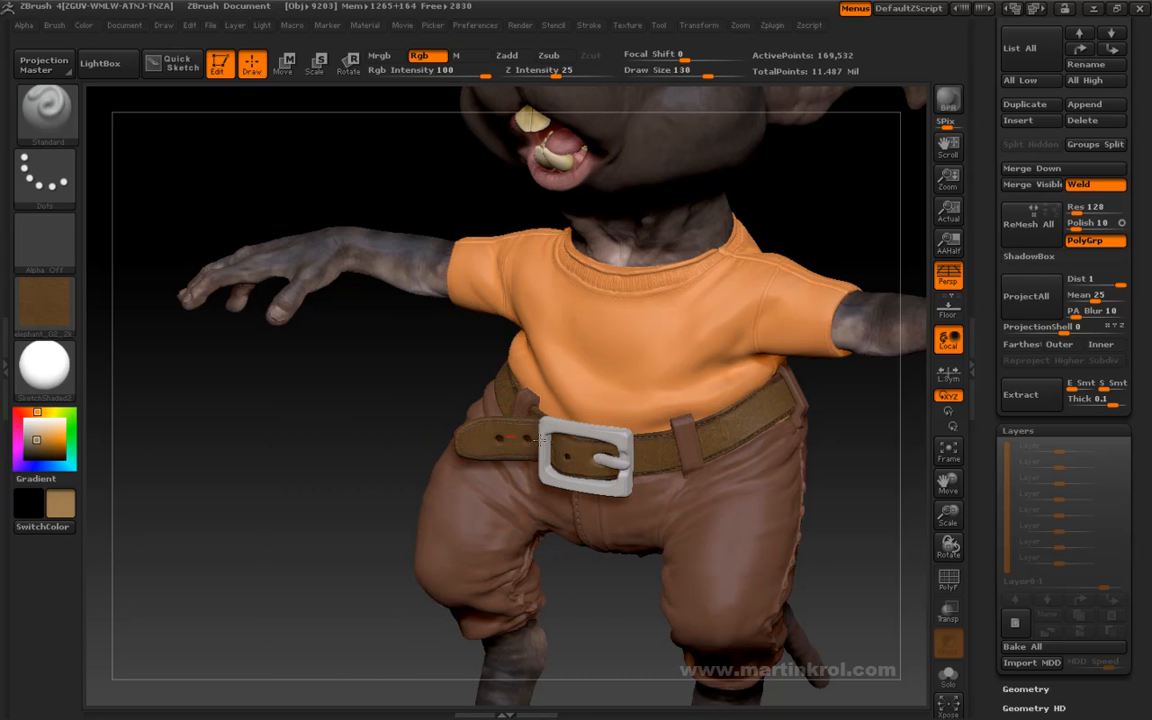
pyautogui.moveTo(419, 432); pyautogui.dragTo(367, 356)
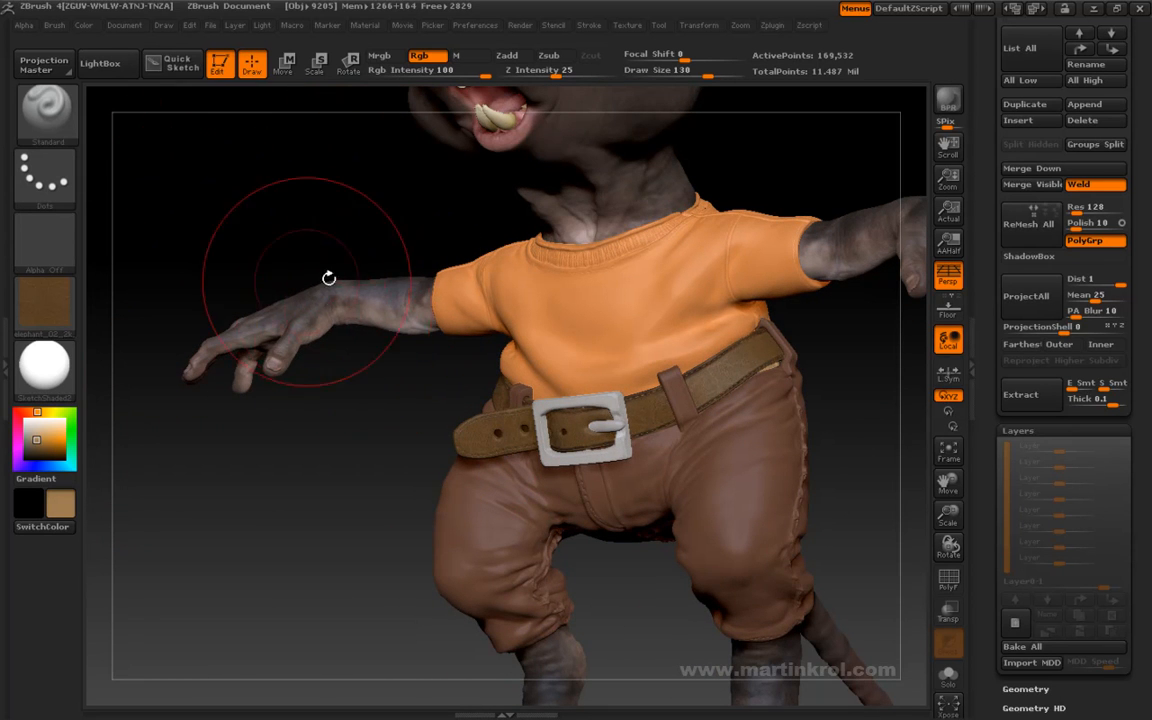
# - Expand the brush's Auto Masking settings and review the available masking options
pyautogui.click(54, 25)
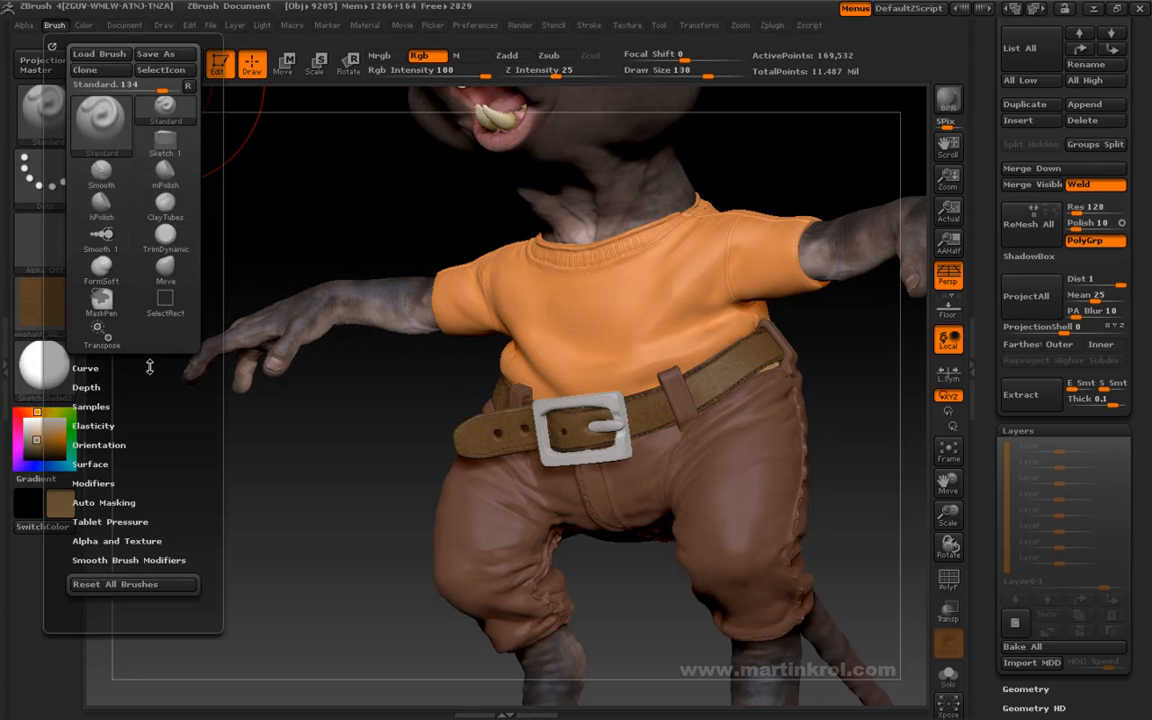
pyautogui.scroll(-1, 192, 429)
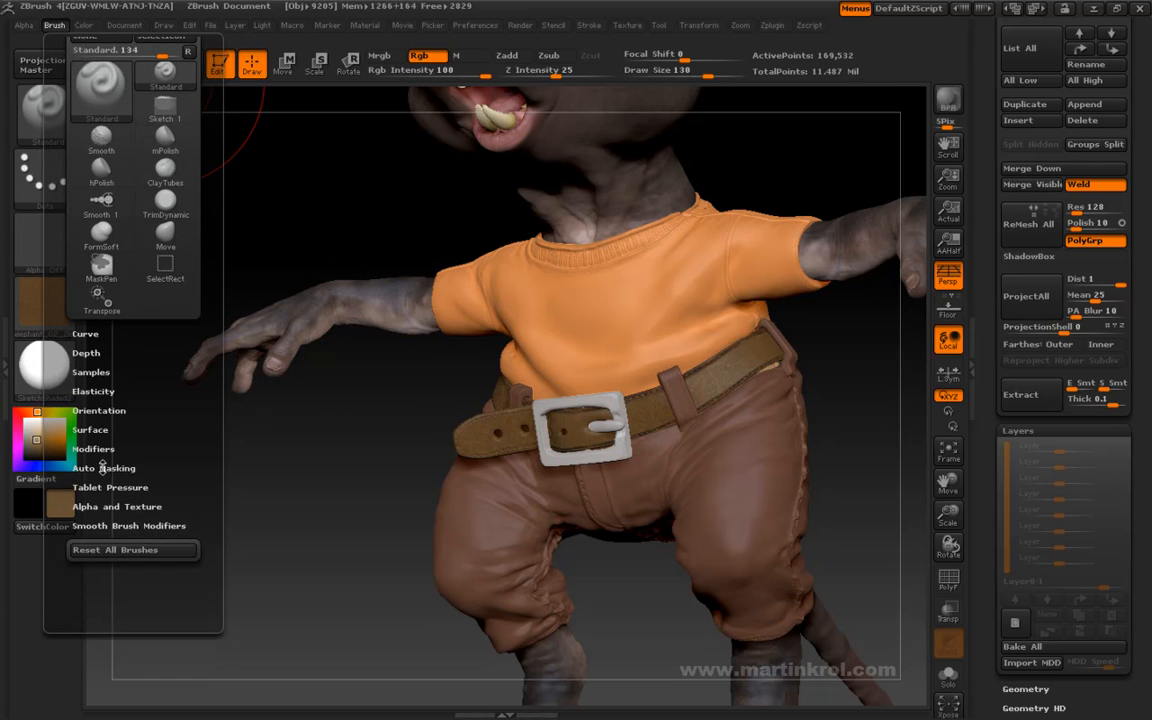
pyautogui.click(101, 467)
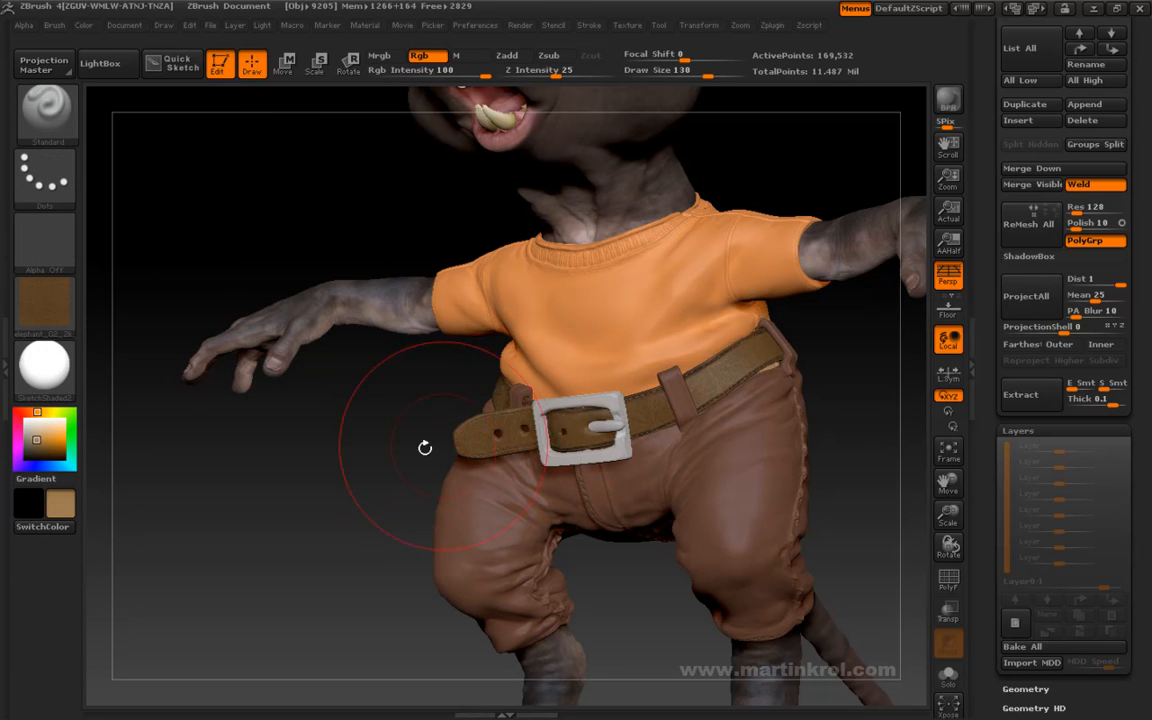
pyautogui.moveTo(374, 466)
pyautogui.mouseDown()
pyautogui.moveTo(708, 452)
pyautogui.moveTo(560, 460)
pyautogui.mouseUp()
pyautogui.click(54, 25)
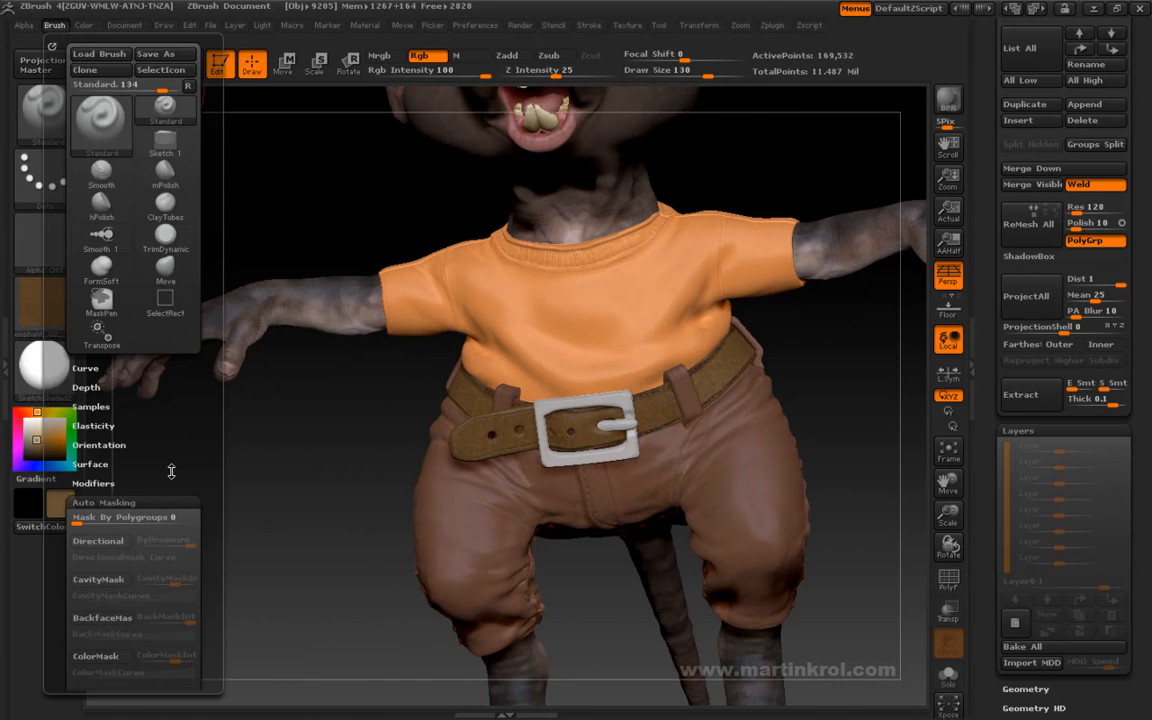
pyautogui.moveTo(159, 436); pyautogui.dragTo(159, 318)
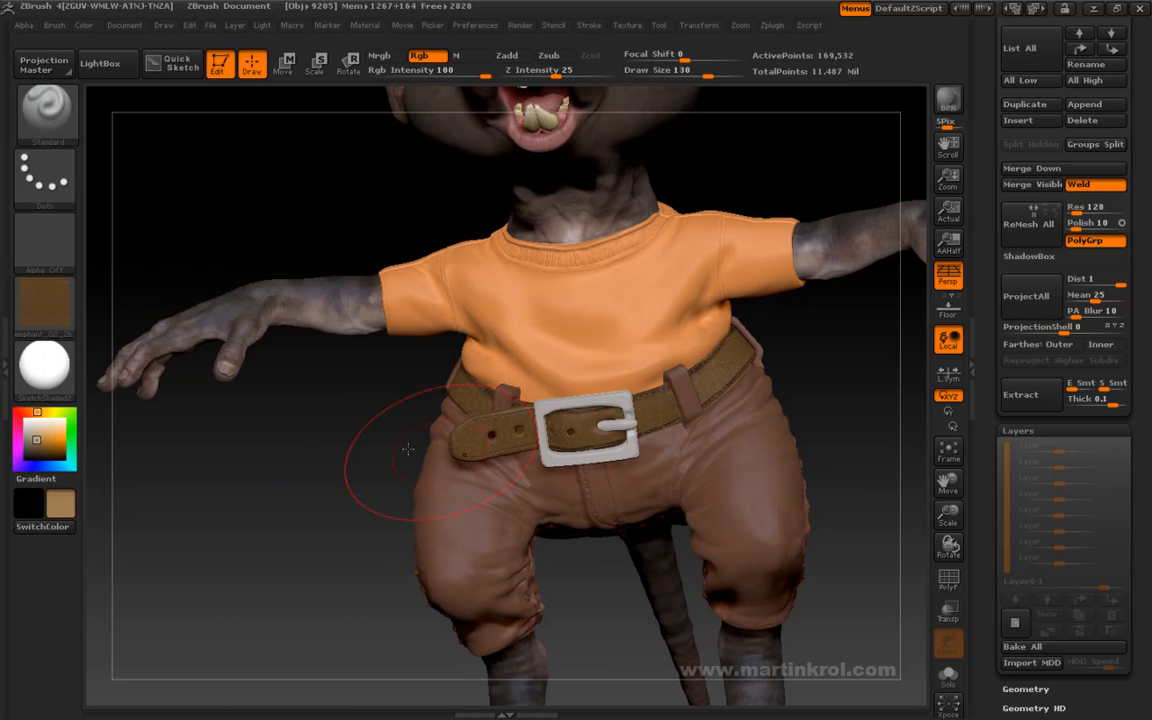
# - Examine the textured belt tip and buckle from the front and side, and set the draw size to 99
pyautogui.moveTo(307, 405); pyautogui.dragTo(460, 527)
pyautogui.keyDown('alt'); pyautogui.moveTo(307, 353); pyautogui.dragTo(445, 360); pyautogui.keyUp('alt')
pyautogui.moveTo(335, 412); pyautogui.dragTo(383, 422)
pyautogui.keyDown('alt'); pyautogui.moveTo(290, 500); pyautogui.dragTo(62, 405); pyautogui.keyUp('alt')
pyautogui.moveTo(702, 412); pyautogui.dragTo(500, 435)
pyautogui.press('space')
pyautogui.moveTo(760, 409); pyautogui.dragTo(748, 409)
pyautogui.moveTo(838, 430)
pyautogui.mouseDown()
pyautogui.moveTo(816, 439)
pyautogui.moveTo(830, 442)
pyautogui.moveTo(818, 434)
pyautogui.mouseUp()
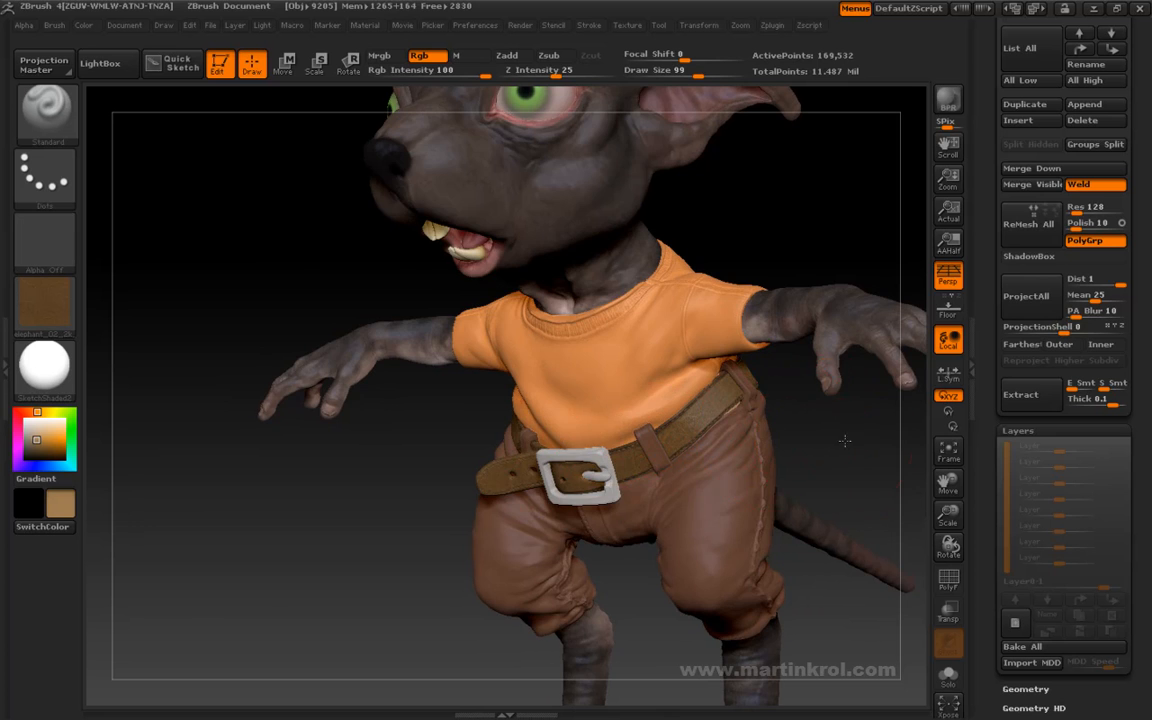
# - Check the belt around the character's back and sides, and reduce the draw size to 44
pyautogui.moveTo(841, 441); pyautogui.dragTo(690, 415)
pyautogui.moveTo(800, 412); pyautogui.dragTo(694, 418)
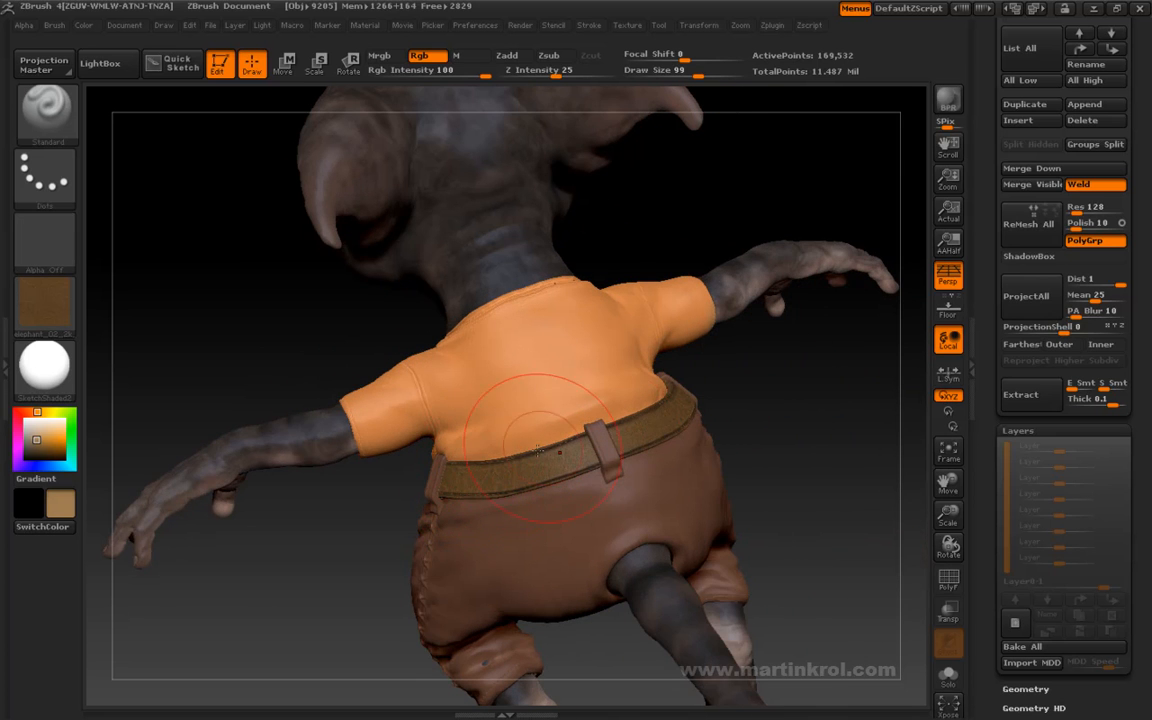
pyautogui.moveTo(771, 404); pyautogui.dragTo(400, 498)
pyautogui.moveTo(730, 424); pyautogui.dragTo(418, 438)
pyautogui.keyDown('alt'); pyautogui.moveTo(790, 437); pyautogui.dragTo(768, 370); pyautogui.keyUp('alt')
pyautogui.keyDown('alt'); pyautogui.moveTo(868, 347); pyautogui.dragTo(807, 370); pyautogui.keyUp('alt')
pyautogui.moveTo(825, 415)
pyautogui.mouseDown()
pyautogui.moveTo(779, 417)
pyautogui.moveTo(783, 394)
pyautogui.mouseUp()
pyautogui.press('space')
pyautogui.press('space')
pyautogui.keyDown('alt'); pyautogui.moveTo(786, 398); pyautogui.dragTo(783, 432); pyautogui.keyUp('alt')
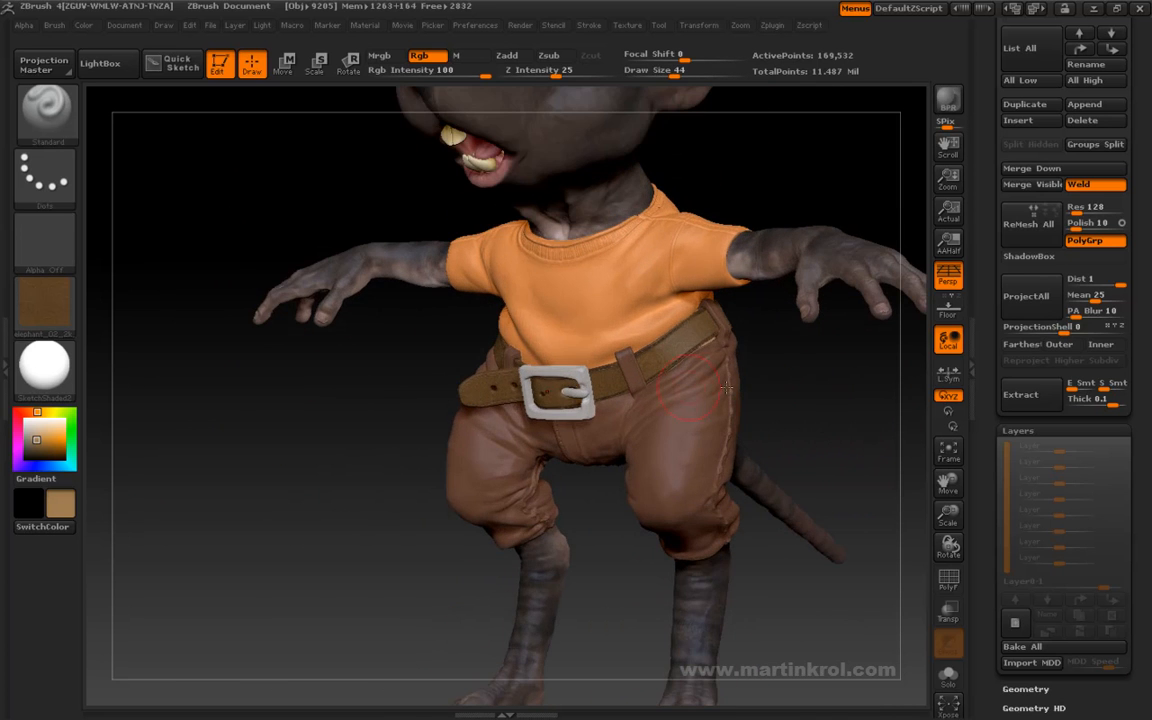
# - Examine the whole painted character from the front and at a three-quarter angle, and reduce the draw size to 33
pyautogui.keyDown('alt'); pyautogui.moveTo(813, 393); pyautogui.dragTo(795, 484); pyautogui.keyUp('alt')
pyautogui.press('space')
pyautogui.moveTo(796, 436)
pyautogui.mouseDown()
pyautogui.moveTo(761, 514)
pyautogui.moveTo(771, 550)
pyautogui.moveTo(786, 545)
pyautogui.moveTo(771, 517)
pyautogui.moveTo(791, 412)
pyautogui.mouseUp()
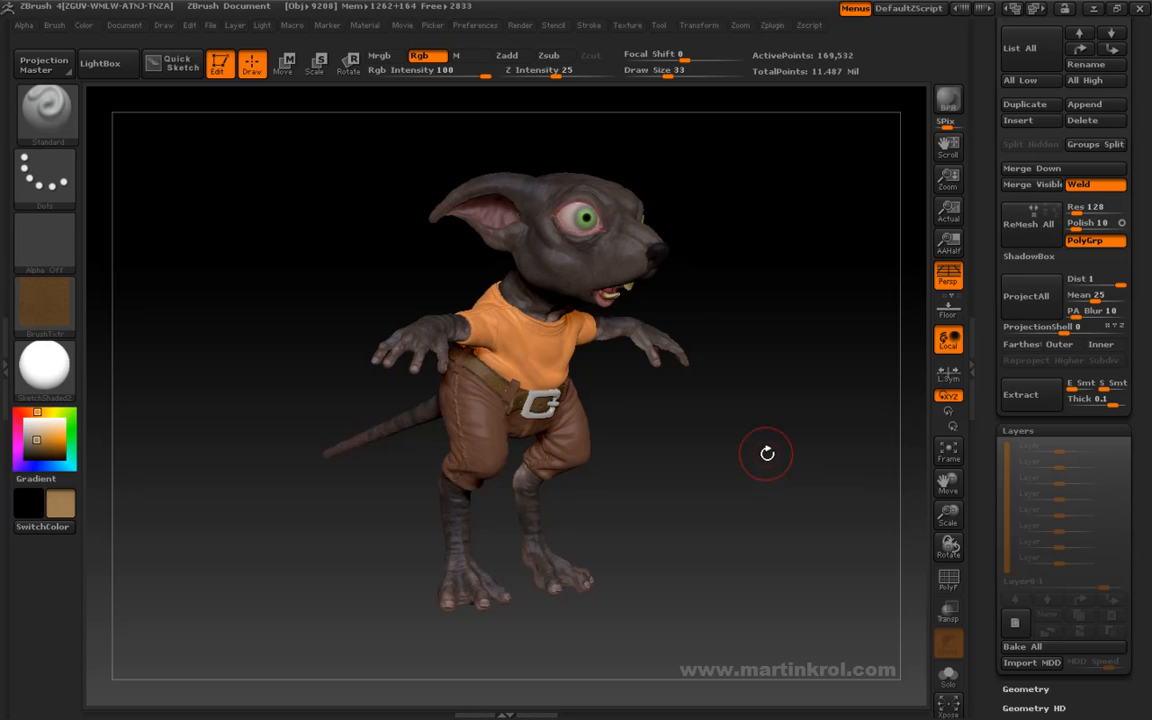
pyautogui.moveTo(771, 452)
pyautogui.mouseDown()
pyautogui.moveTo(771, 470)
pyautogui.moveTo(706, 413)
pyautogui.moveTo(728, 442)
pyautogui.moveTo(761, 447)
pyautogui.moveTo(762, 376)
pyautogui.mouseUp()
pyautogui.moveTo(677, 376); pyautogui.dragTo(691, 397)
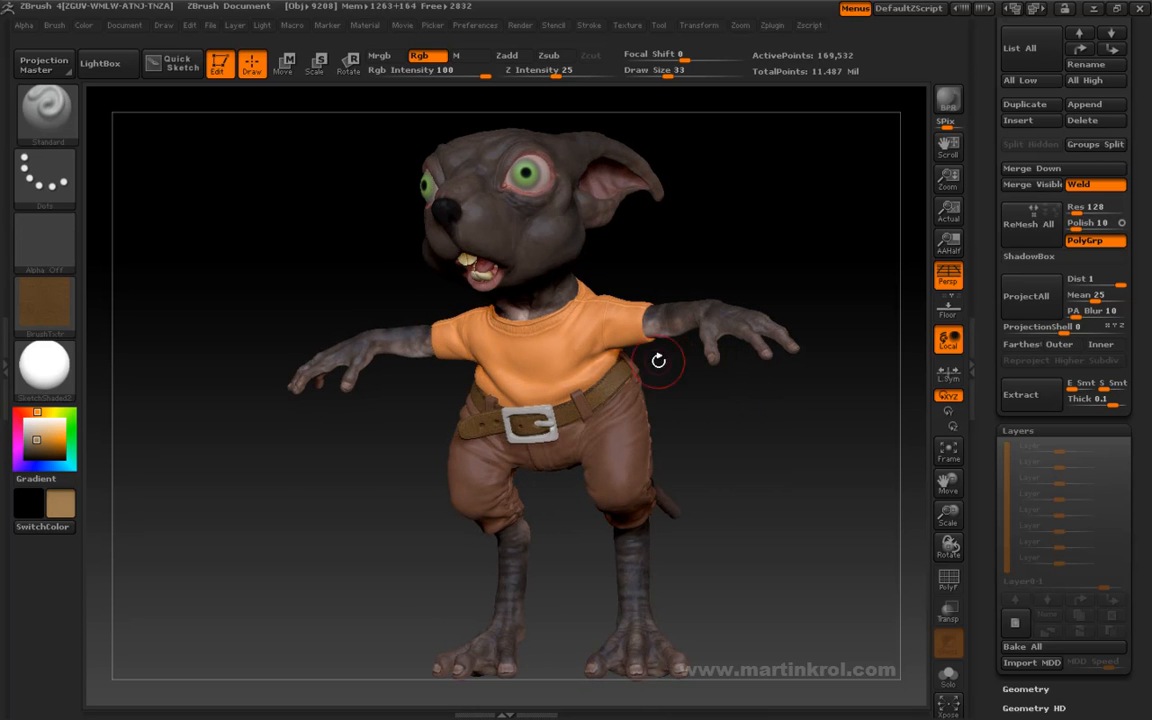
# - Review the colour options and the document's ZAppLink link to an external image editor, and set the draw size to 35
pyautogui.moveTo(85, 31)
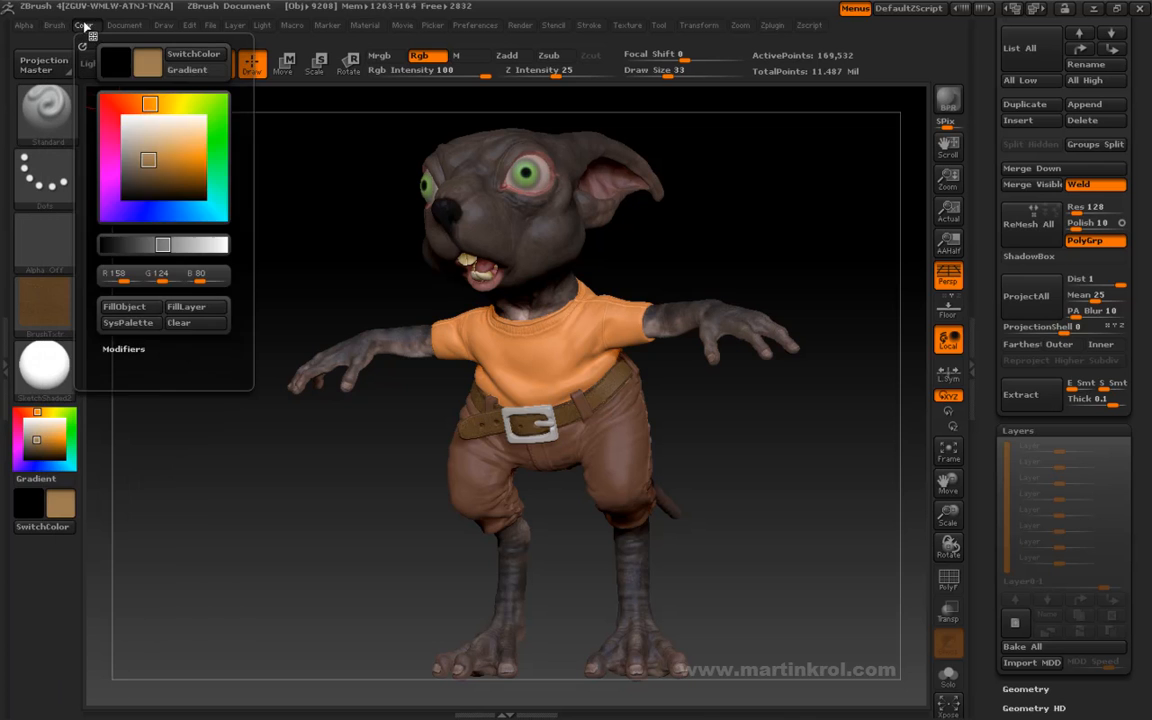
pyautogui.moveTo(124, 25)
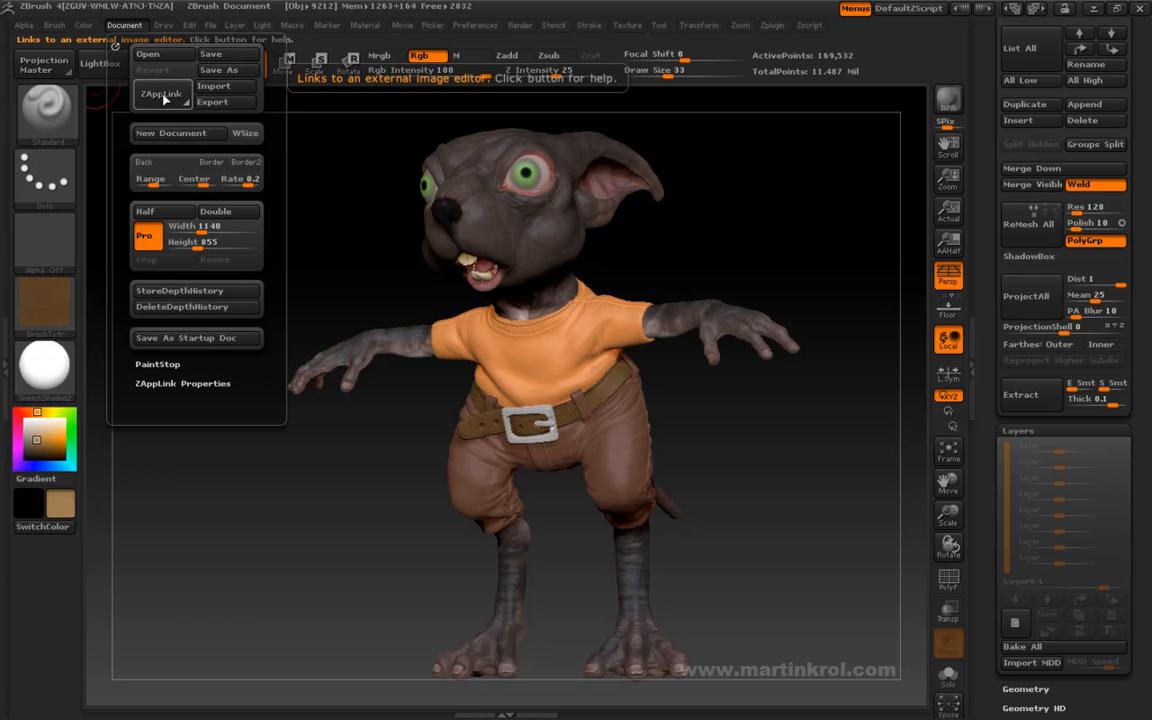
pyautogui.moveTo(645, 285)
pyautogui.mouseDown()
pyautogui.moveTo(796, 260)
pyautogui.moveTo(779, 237)
pyautogui.moveTo(805, 234)
pyautogui.moveTo(781, 251)
pyautogui.moveTo(810, 239)
pyautogui.moveTo(725, 239)
pyautogui.moveTo(631, 272)
pyautogui.moveTo(689, 249)
pyautogui.moveTo(686, 237)
pyautogui.moveTo(744, 253)
pyautogui.mouseUp()
pyautogui.press('space')
pyautogui.moveTo(744, 253)
pyautogui.mouseDown()
pyautogui.moveTo(771, 245)
pyautogui.moveTo(764, 232)
pyautogui.moveTo(784, 238)
pyautogui.moveTo(577, 357)
pyautogui.mouseUp()
pyautogui.moveTo(727, 230); pyautogui.dragTo(674, 242)
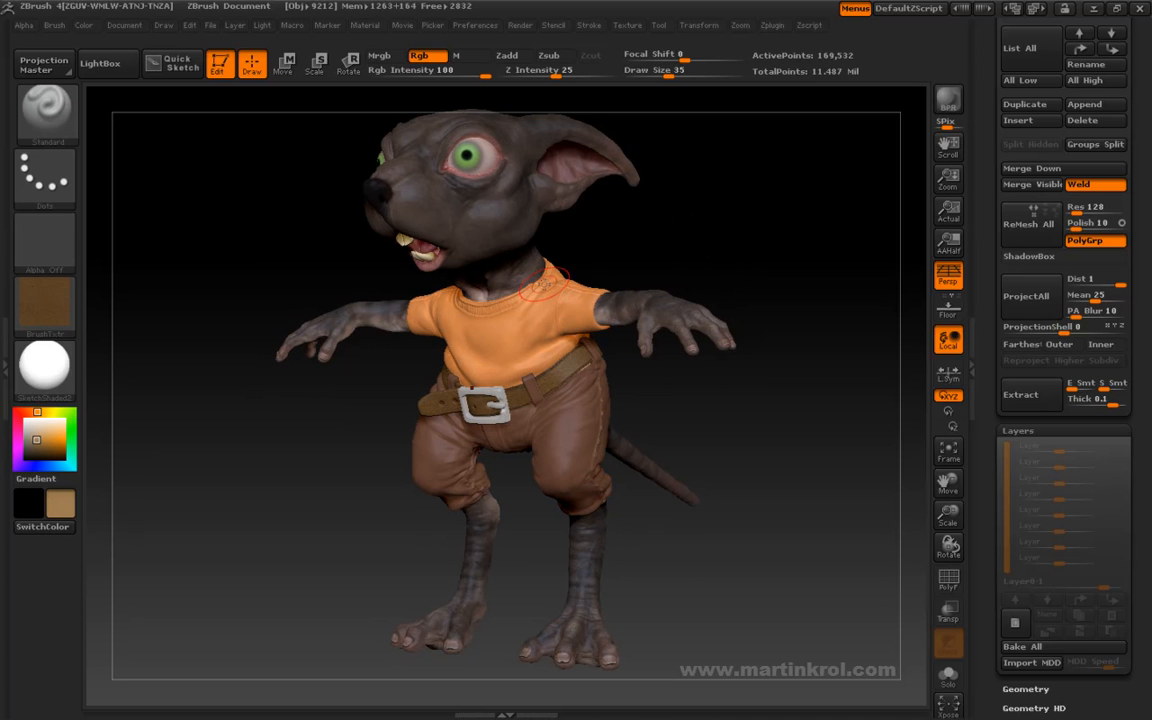
# - Examine the full character from slightly different three-quarter angles, checking the painted head, shirt, belt and trousers together
pyautogui.moveTo(694, 398); pyautogui.dragTo(524, 170)
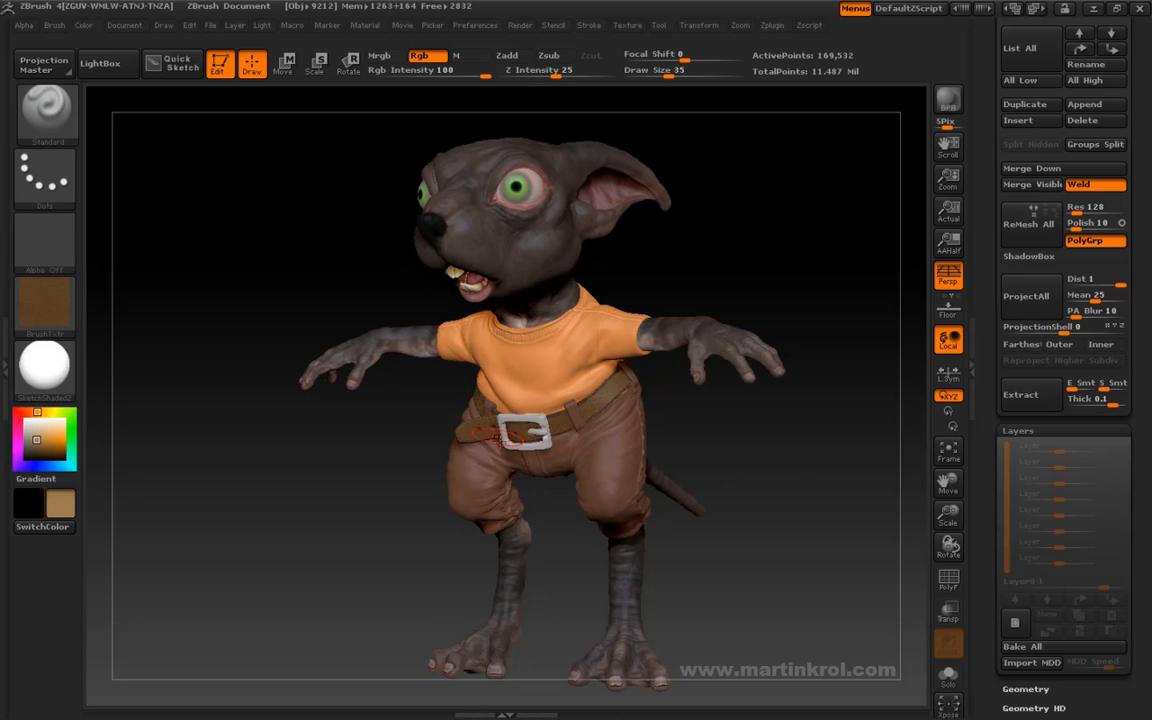
pyautogui.moveTo(716, 421); pyautogui.dragTo(645, 478)
pyautogui.moveTo(577, 335); pyautogui.dragTo(754, 369)
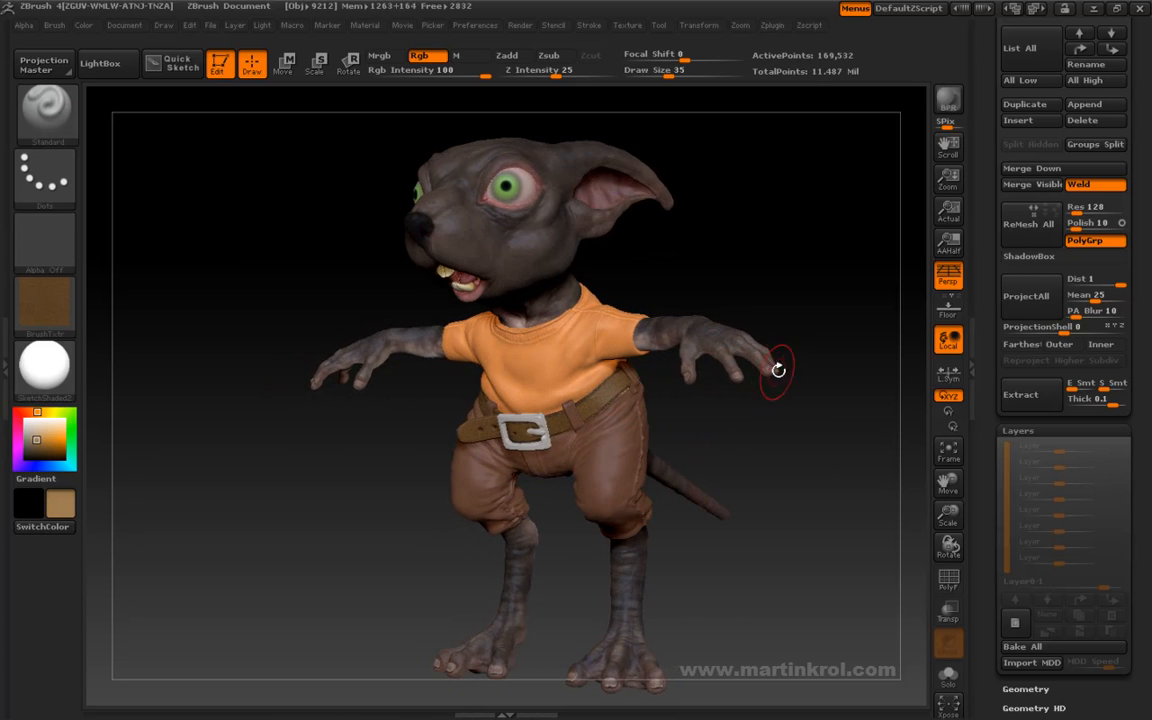
pyautogui.moveTo(730, 249); pyautogui.dragTo(407, 246)
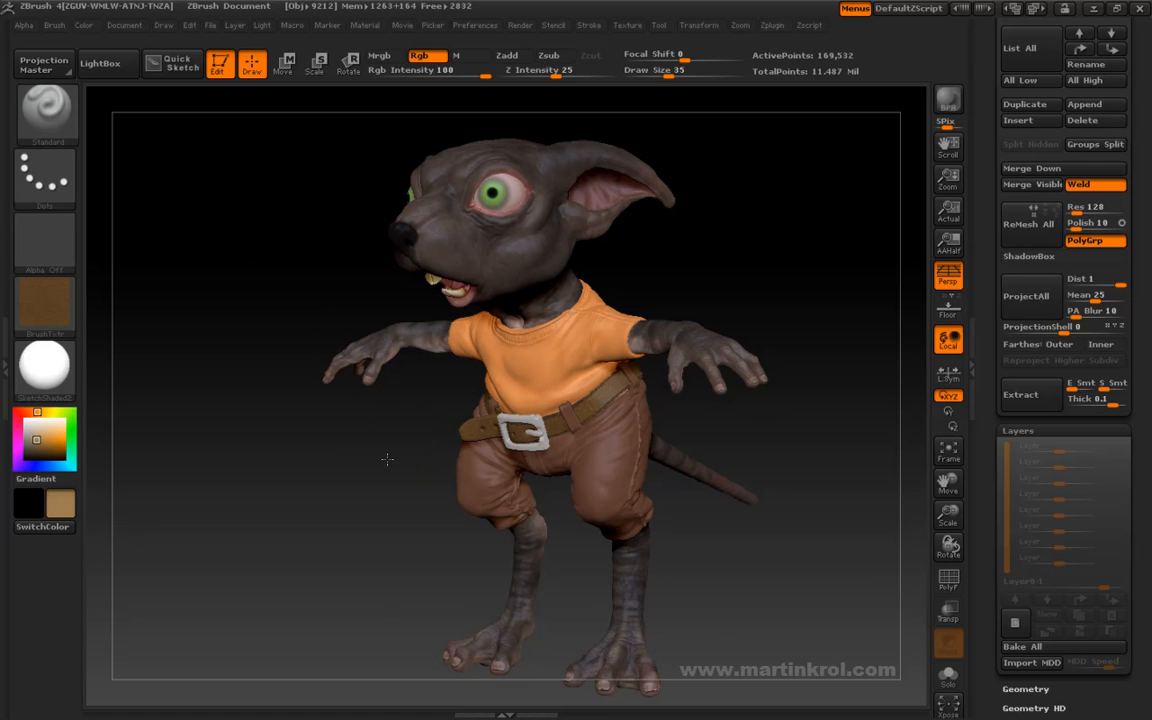
pyautogui.moveTo(387, 458); pyautogui.dragTo(497, 210)
pyautogui.moveTo(734, 263); pyautogui.dragTo(731, 254)
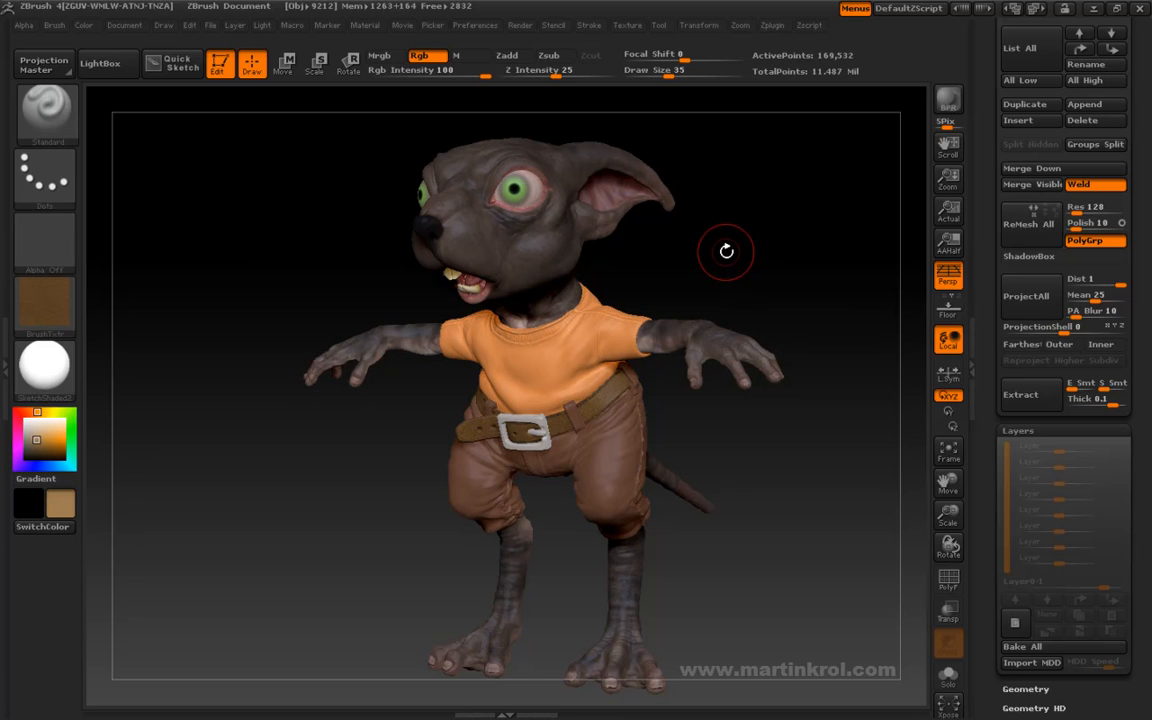
pyautogui.moveTo(726, 249)
pyautogui.mouseDown()
pyautogui.moveTo(723, 239)
pyautogui.moveTo(740, 244)
pyautogui.mouseUp()
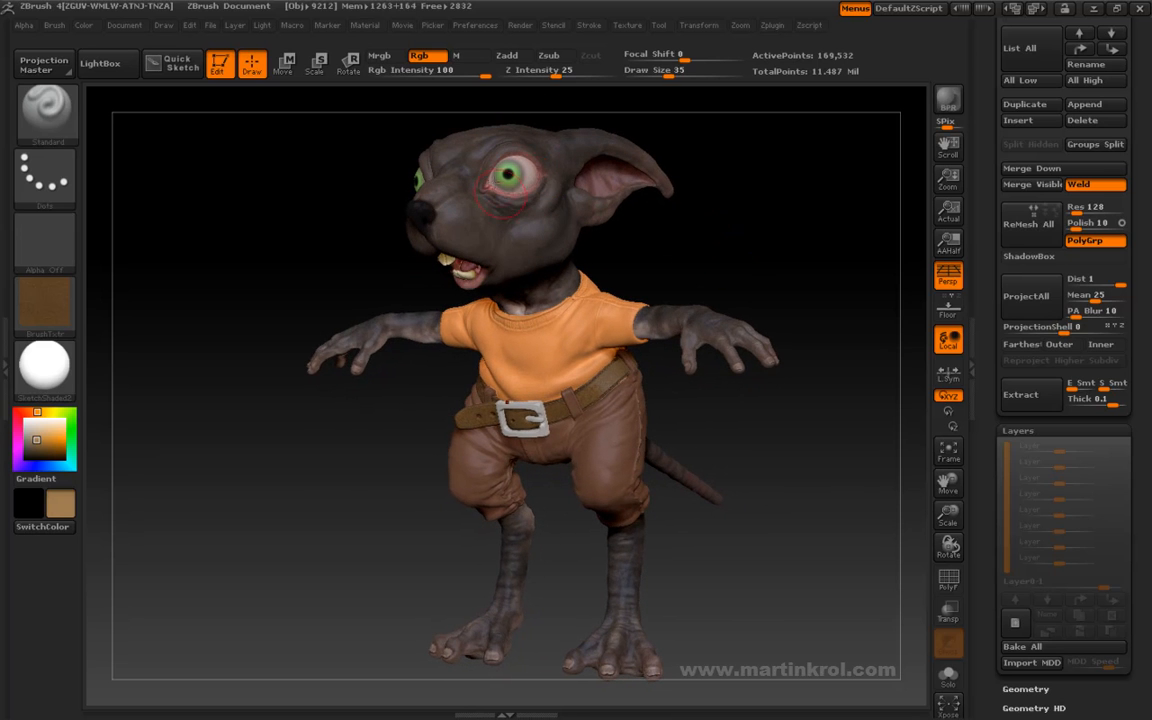